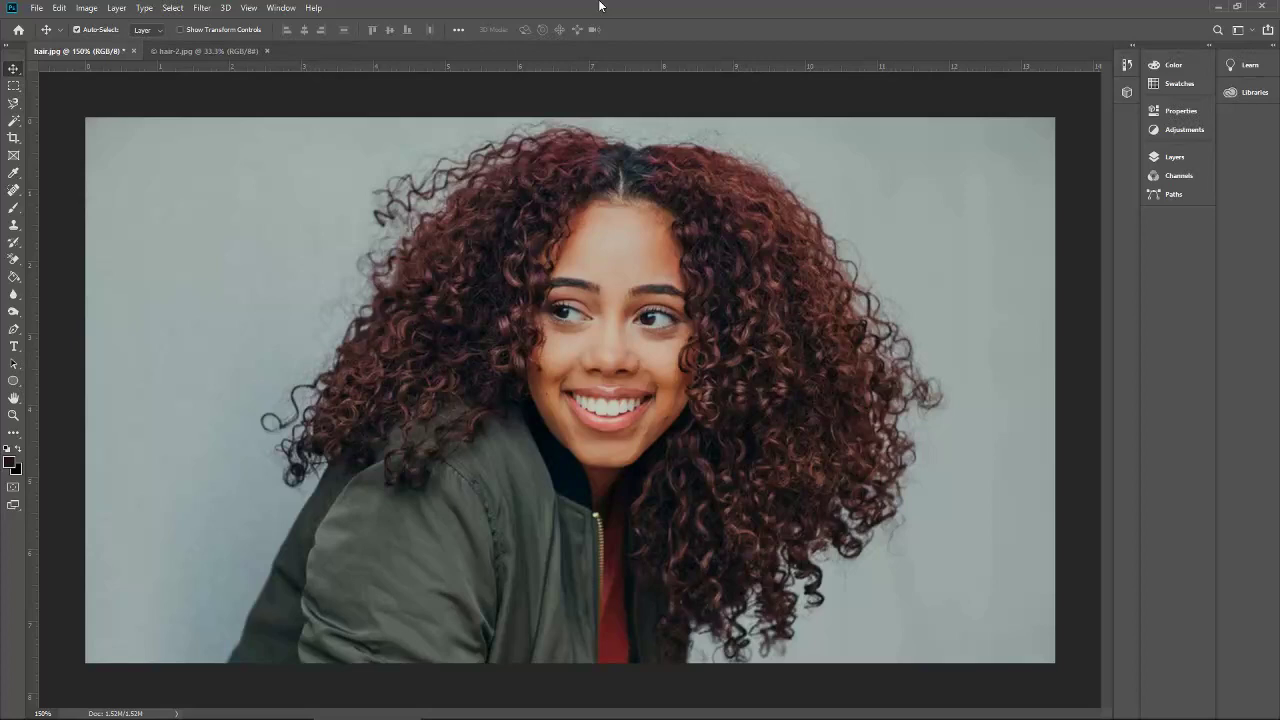
# - Duplicate the Background layer of hair.jpg and add an empty layer between the original and its copy
pyautogui.click(239, 51)
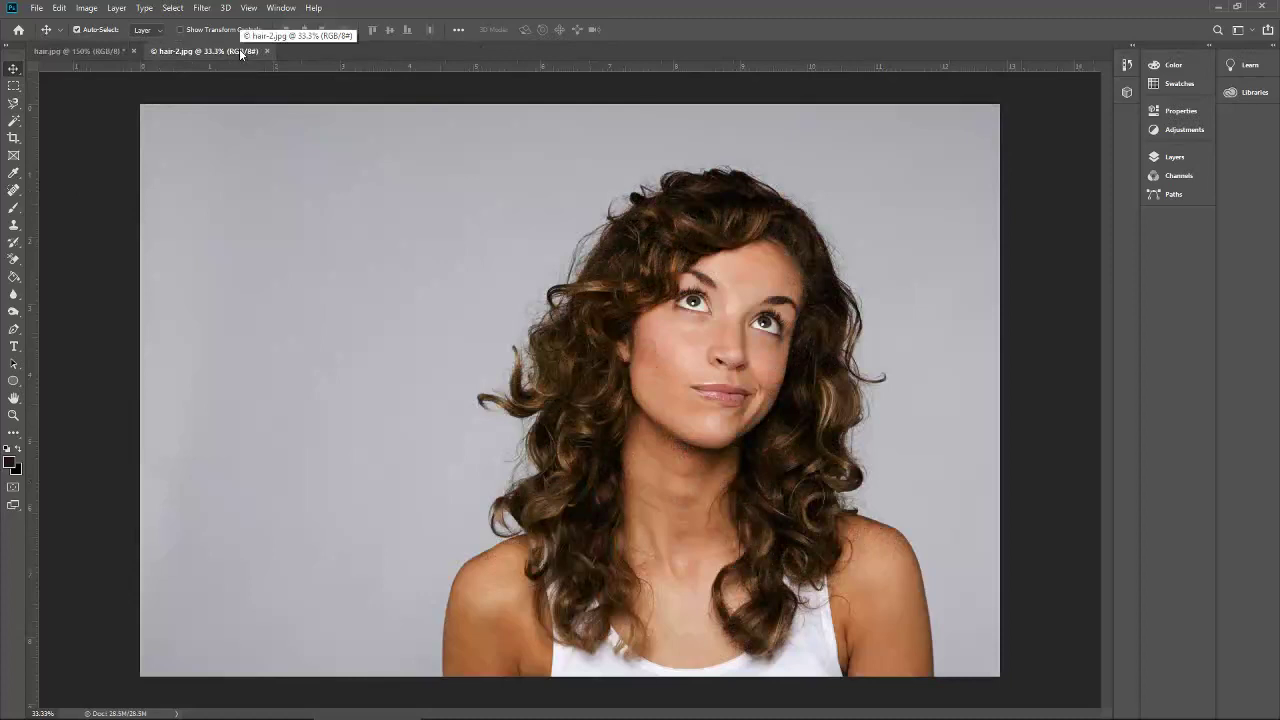
pyautogui.click(94, 50)
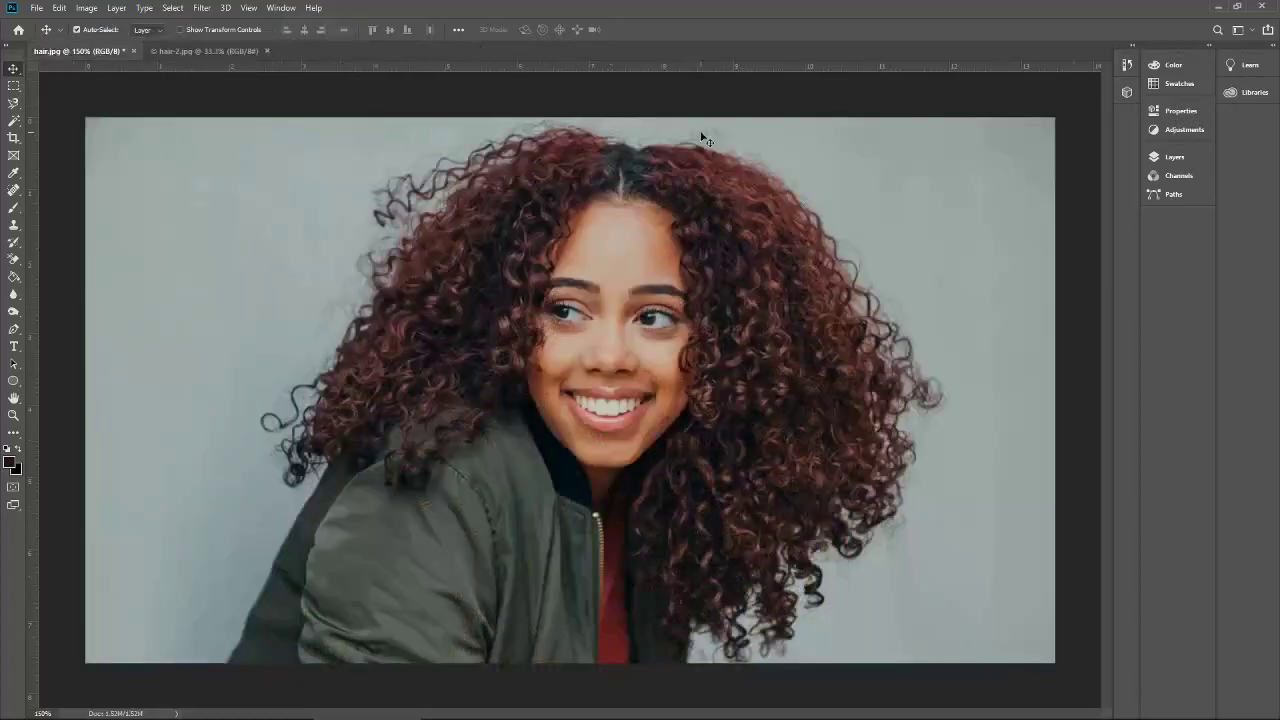
pyautogui.click(1167, 156)
pyautogui.moveTo(1018, 232); pyautogui.dragTo(1098, 457)
pyautogui.click(1042, 251)
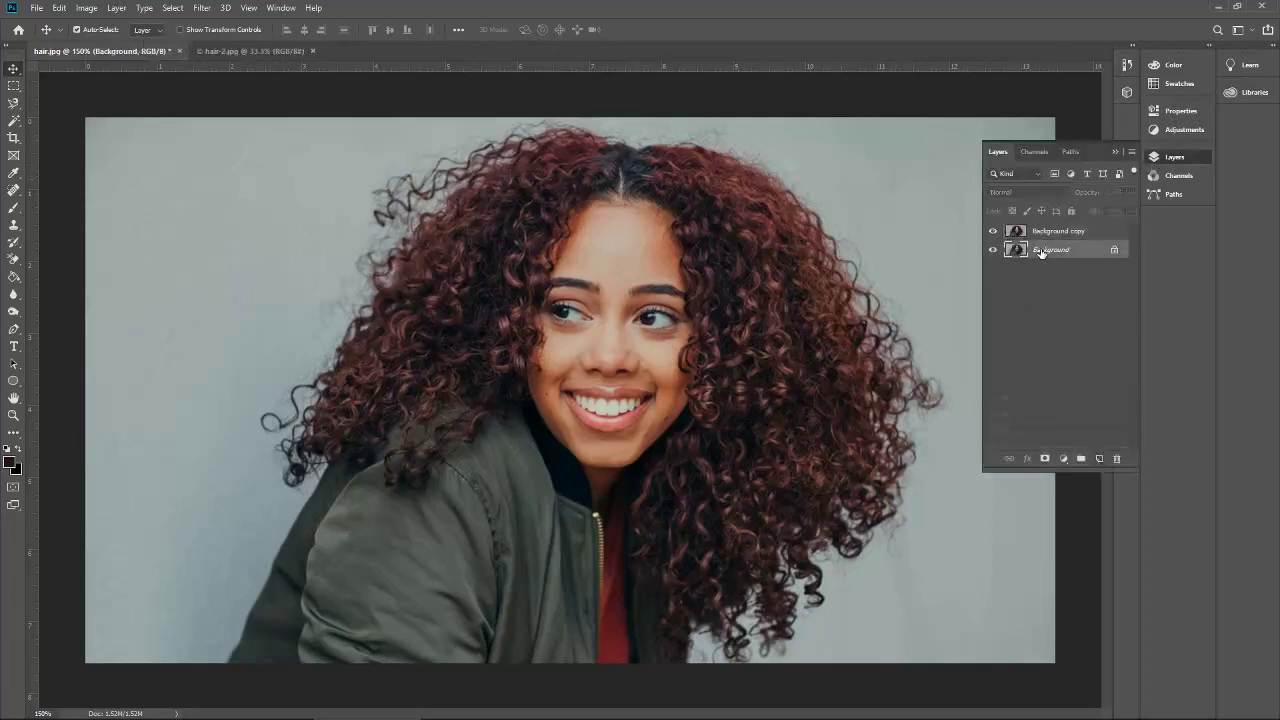
pyautogui.click(1099, 458)
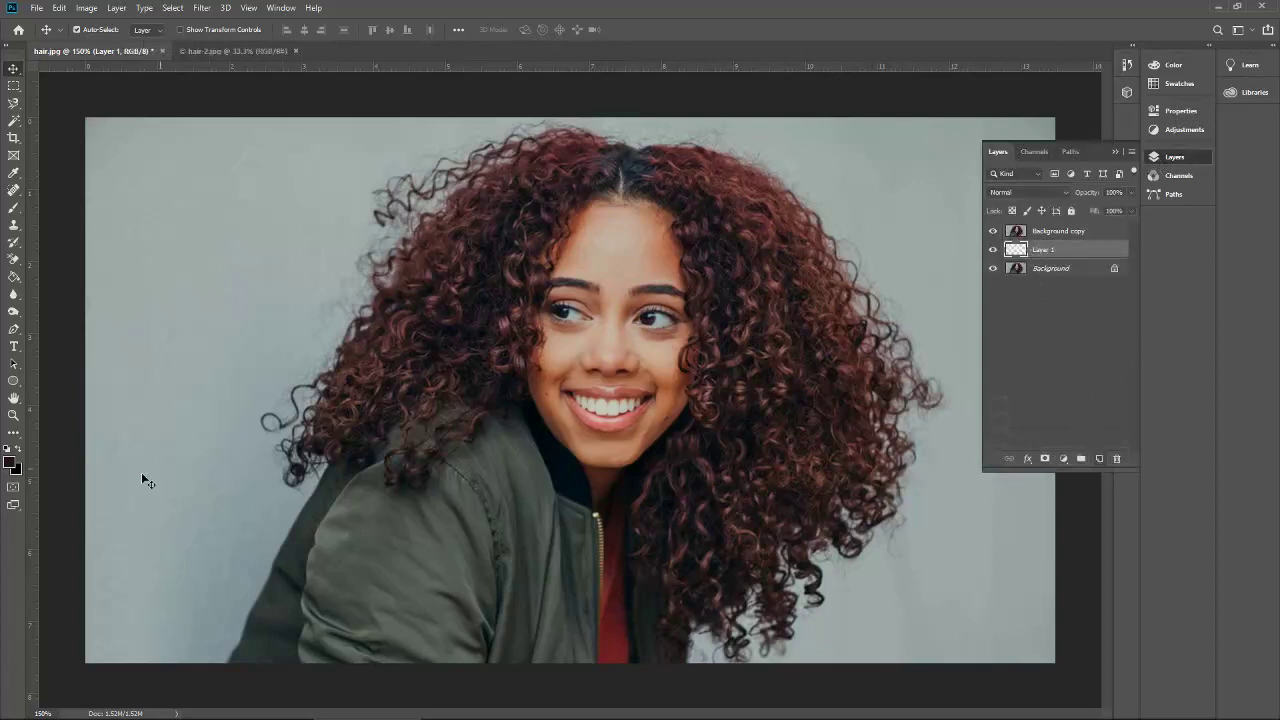
# - Set the foreground colour to pink #ff00a2 and fill the new empty layer with it
pyautogui.click(11, 462)
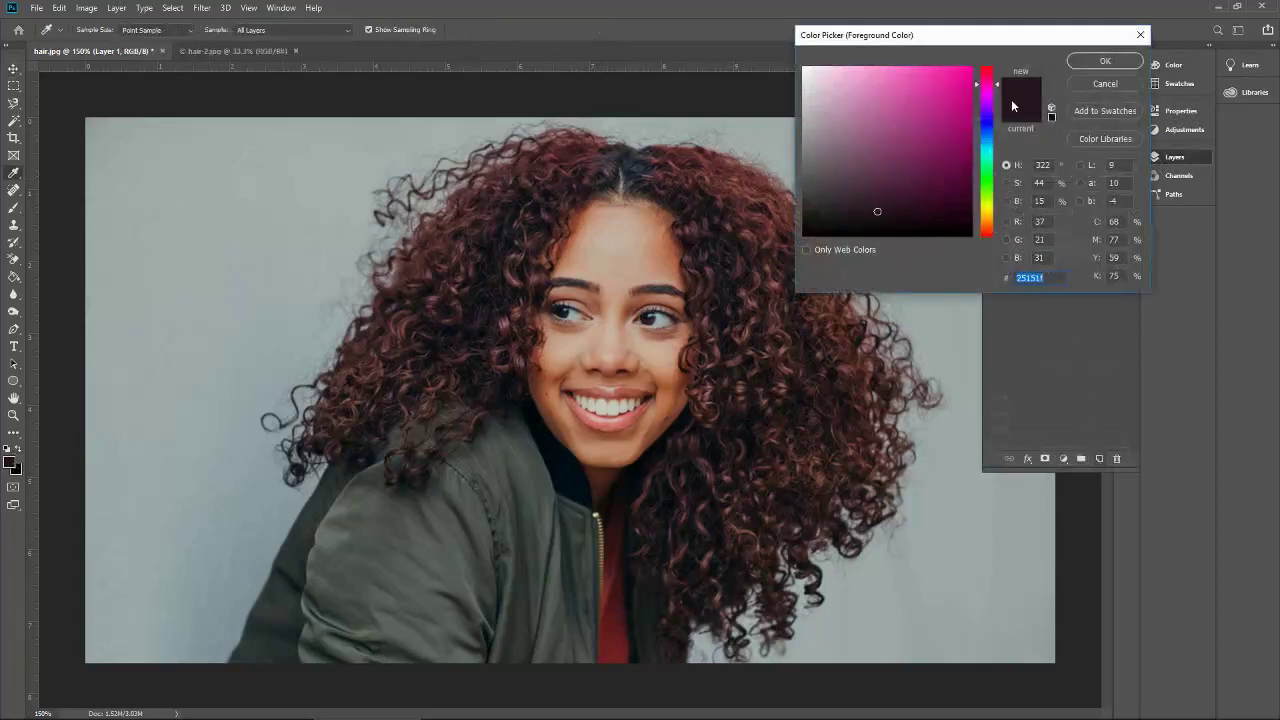
pyautogui.write('ff0090')
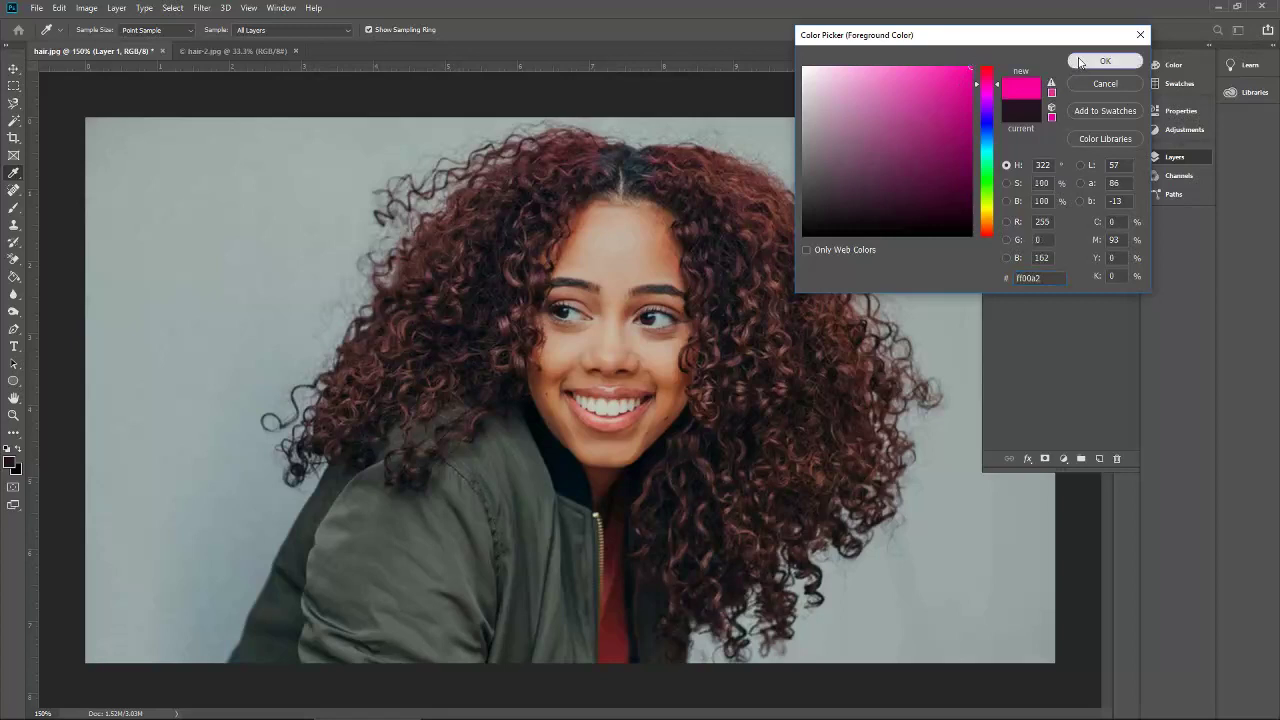
pyautogui.click(1105, 61)
pyautogui.click(14, 277)
pyautogui.click(428, 256)
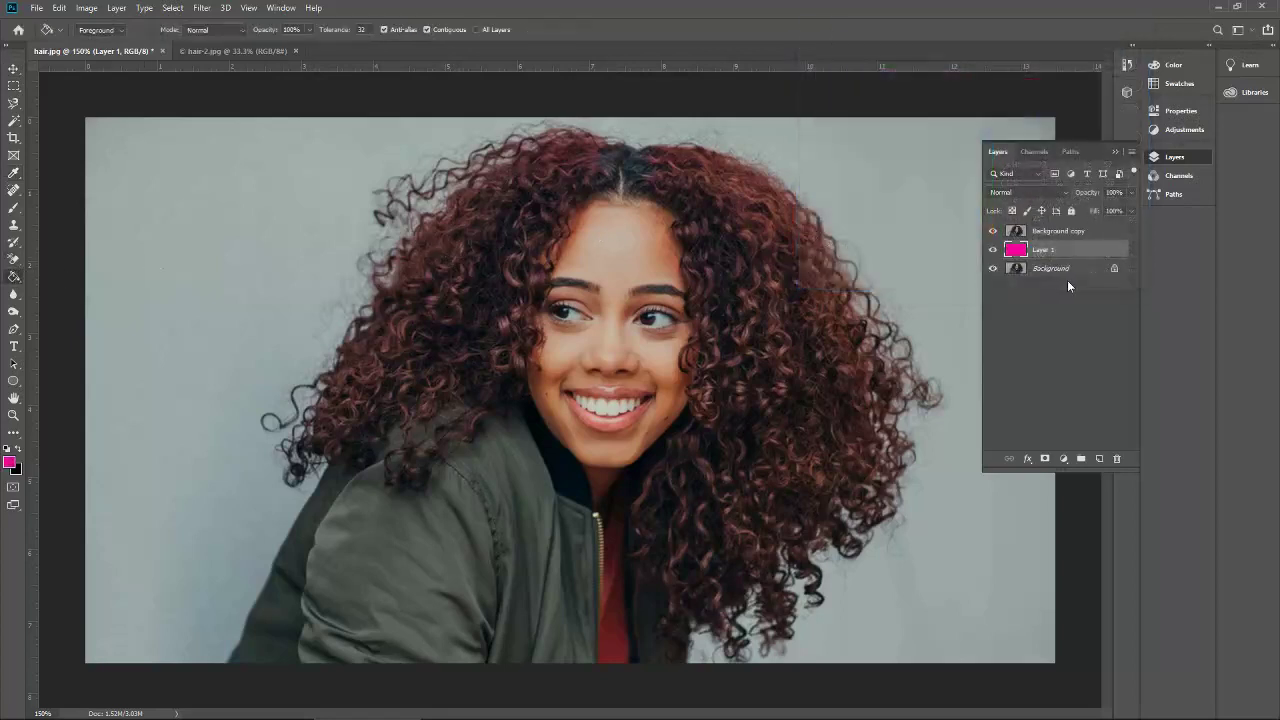
# - Fully lock the pink layer while the photo copy is hidden, and show the copy again
pyautogui.click(993, 231)
pyautogui.click(1071, 210)
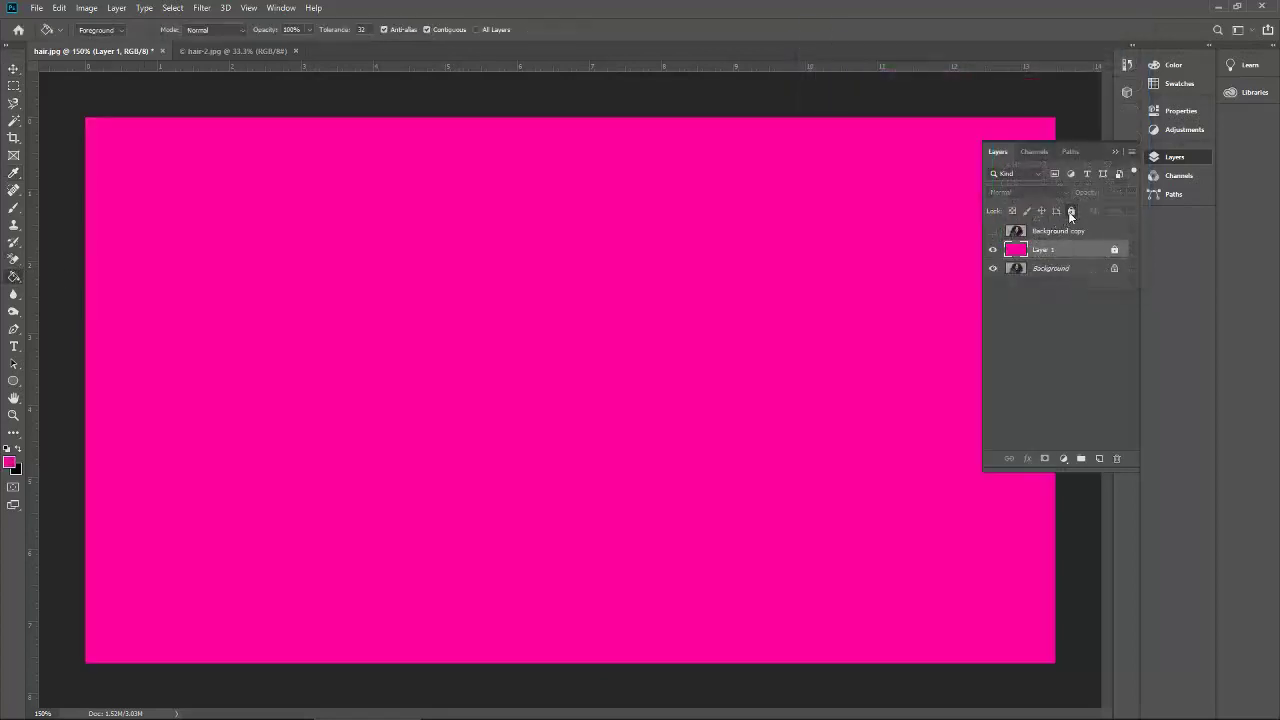
pyautogui.click(993, 231)
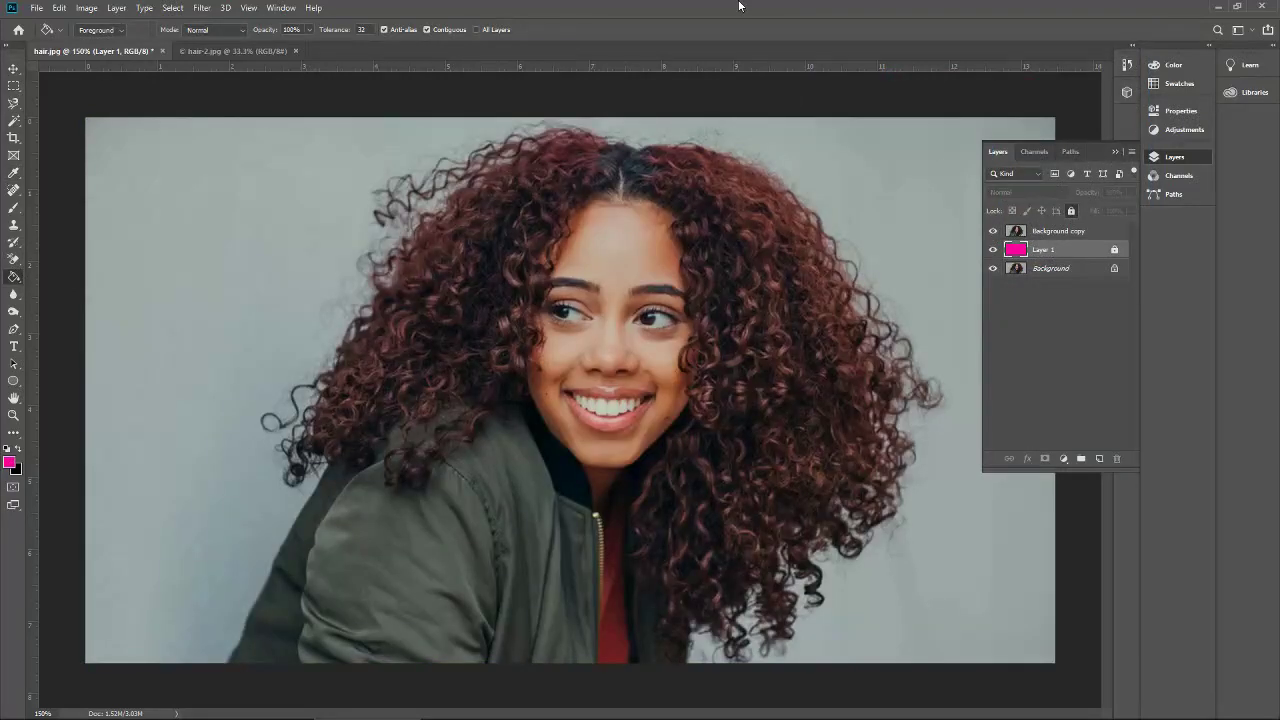
# - Trace the outer edge of the jacket's back sleeve with the Pen tool, from the photo's lower border up towards the hair
pyautogui.click(1116, 152)
pyautogui.hotkey('ctrl', '+')
pyautogui.hotkey('ctrl', '+')
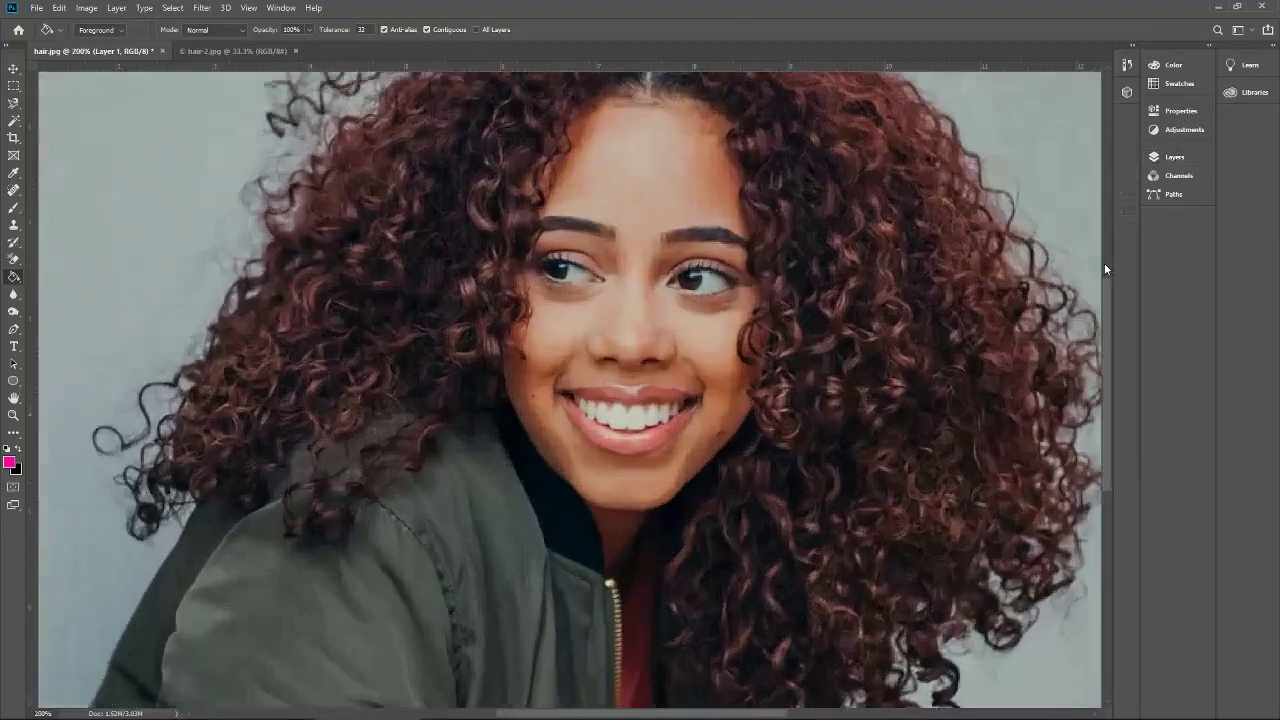
pyautogui.moveTo(1107, 323); pyautogui.dragTo(1117, 475)
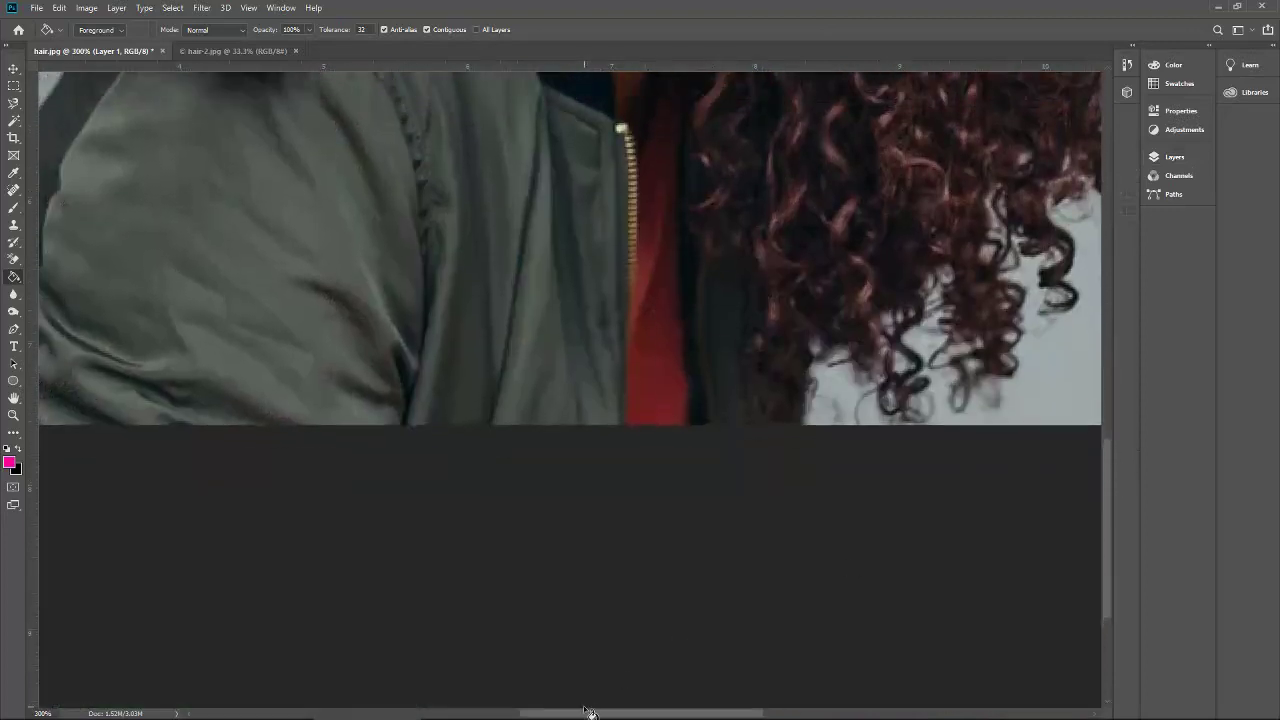
pyautogui.moveTo(588, 712); pyautogui.dragTo(461, 709)
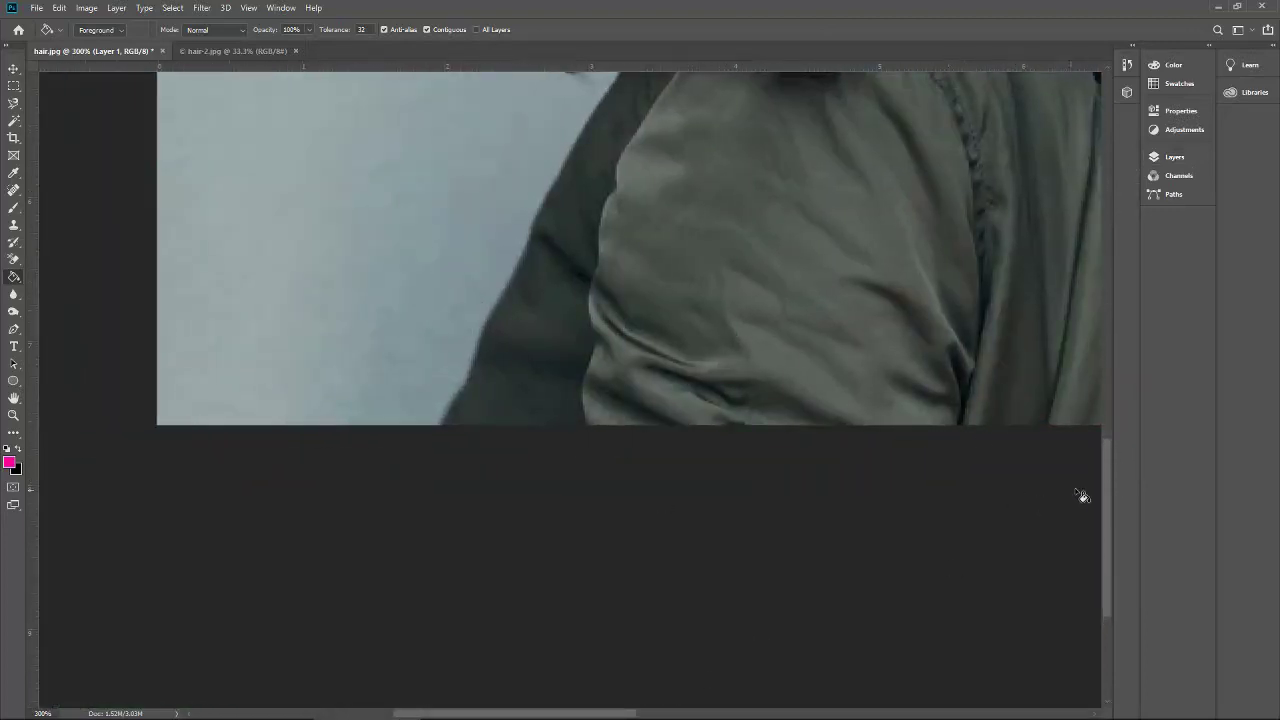
pyautogui.moveTo(1105, 491); pyautogui.dragTo(1099, 458)
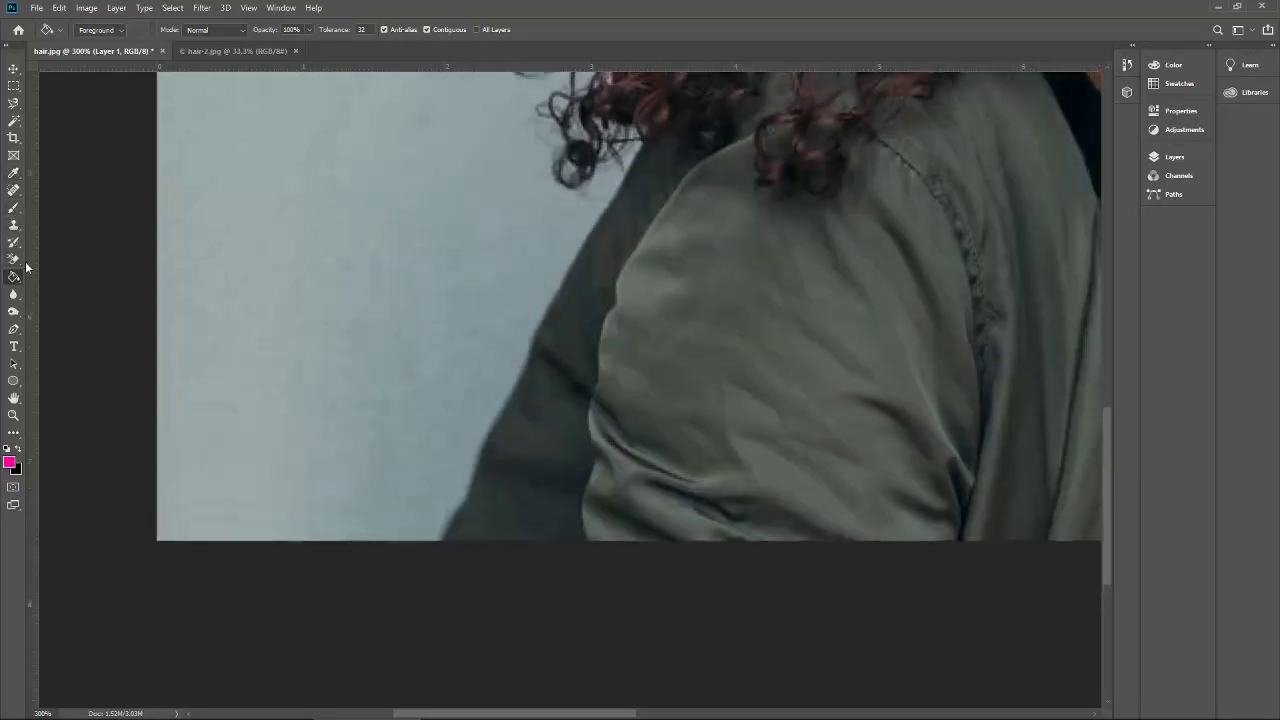
pyautogui.click(16, 331)
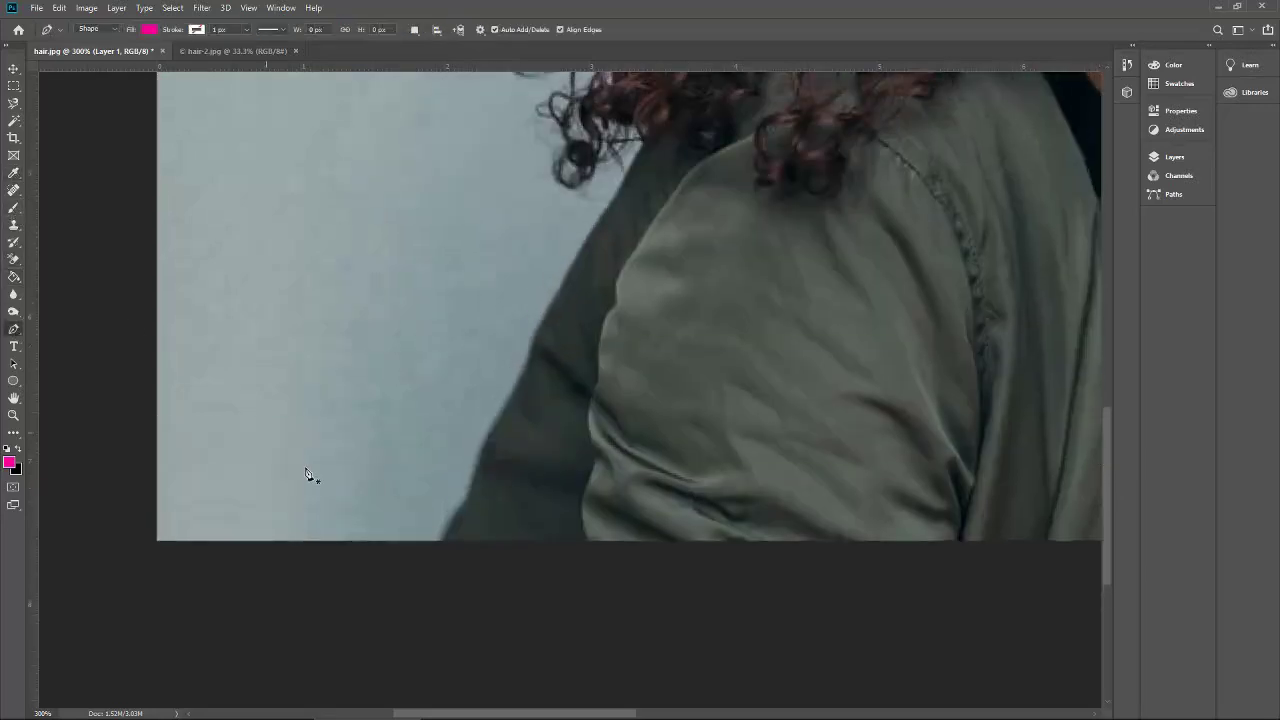
pyautogui.click(441, 541)
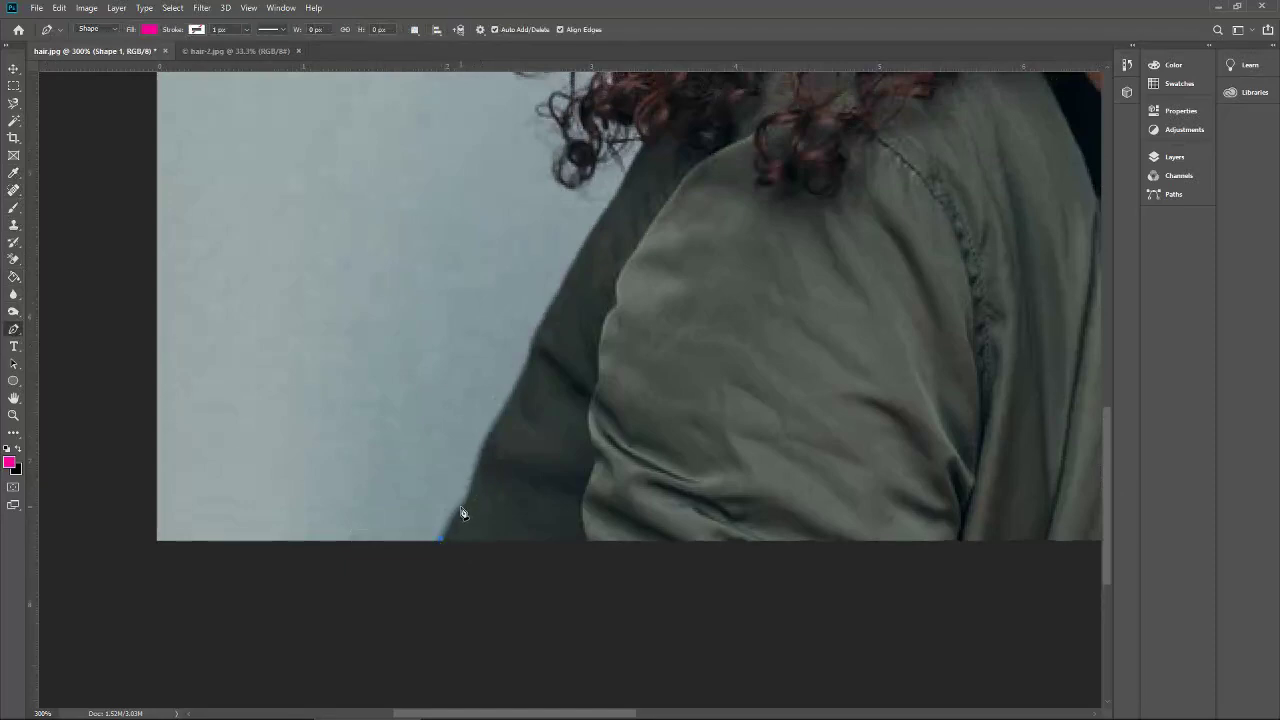
pyautogui.moveTo(462, 509); pyautogui.dragTo(457, 522)
pyautogui.click(474, 465)
pyautogui.moveTo(494, 428); pyautogui.dragTo(507, 407)
pyautogui.click(518, 386)
pyautogui.click(532, 344)
pyautogui.moveTo(553, 300); pyautogui.dragTo(561, 290)
pyautogui.click(577, 265)
pyautogui.click(599, 227)
# - Continue the pen path loosely around the whole head of curly hair, ending just below the photo's lower border
pyautogui.hotkey('ctrl', '-')
pyautogui.hotkey('ctrl', '-')
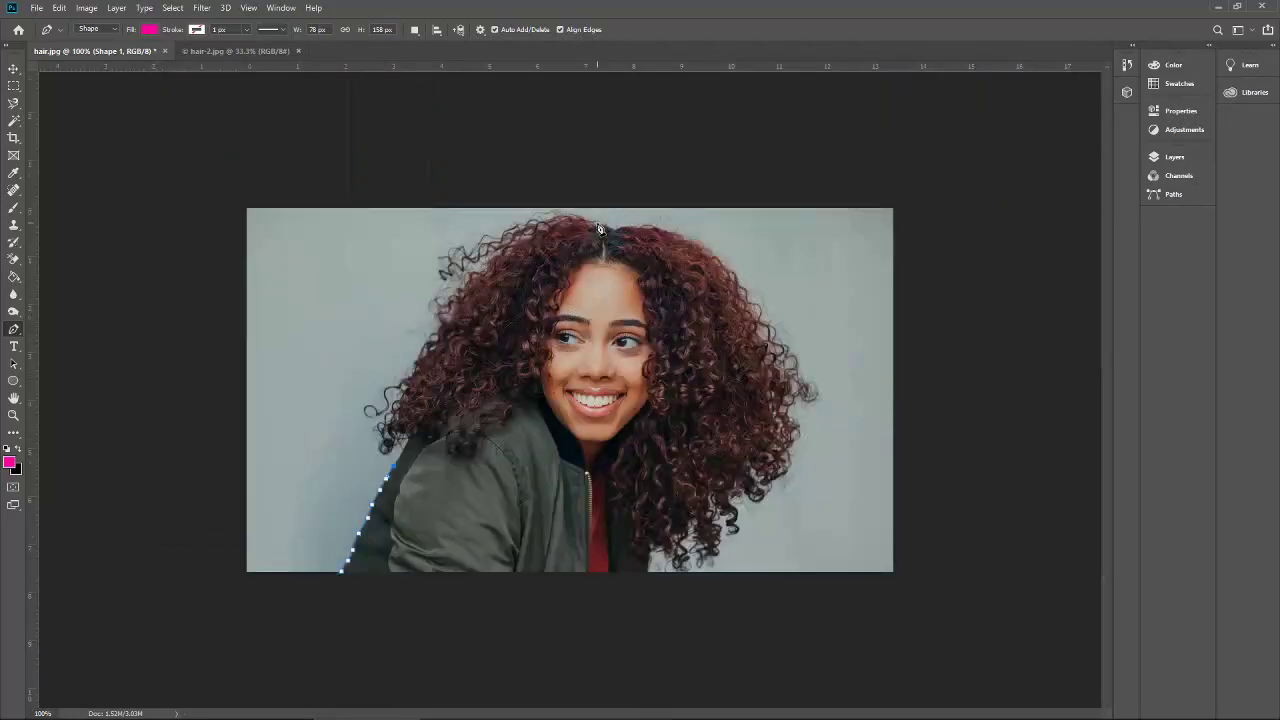
pyautogui.click(354, 465)
pyautogui.click(338, 409)
pyautogui.click(339, 318)
pyautogui.click(391, 238)
pyautogui.click(421, 188)
pyautogui.click(650, 172)
pyautogui.click(750, 198)
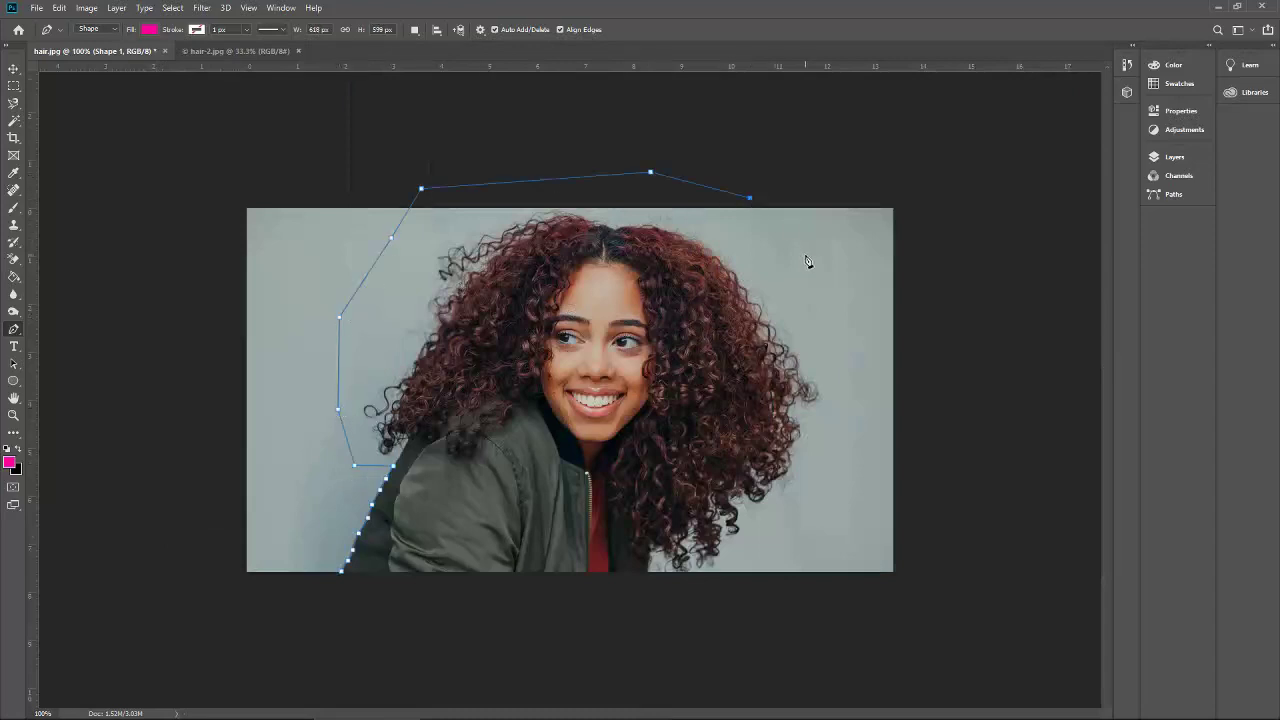
pyautogui.click(788, 267)
pyautogui.click(829, 327)
pyautogui.click(840, 401)
pyautogui.click(800, 492)
pyautogui.click(750, 562)
pyautogui.click(727, 582)
# - Route the pen path outside the canvas around the photo and close it at the sleeve's starting anchor, about 1142 by 641 px overall
pyautogui.click(884, 598)
pyautogui.click(964, 511)
pyautogui.click(908, 175)
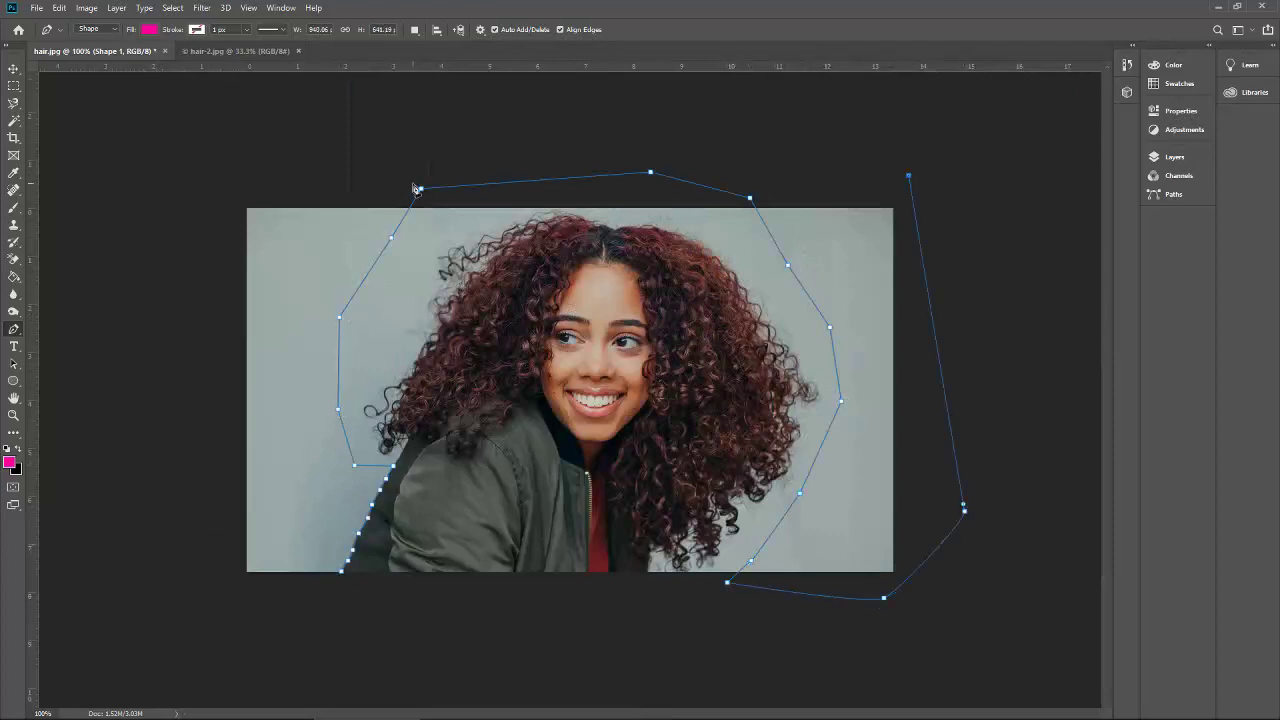
pyautogui.click(222, 181)
pyautogui.click(203, 468)
pyautogui.click(224, 572)
pyautogui.click(297, 598)
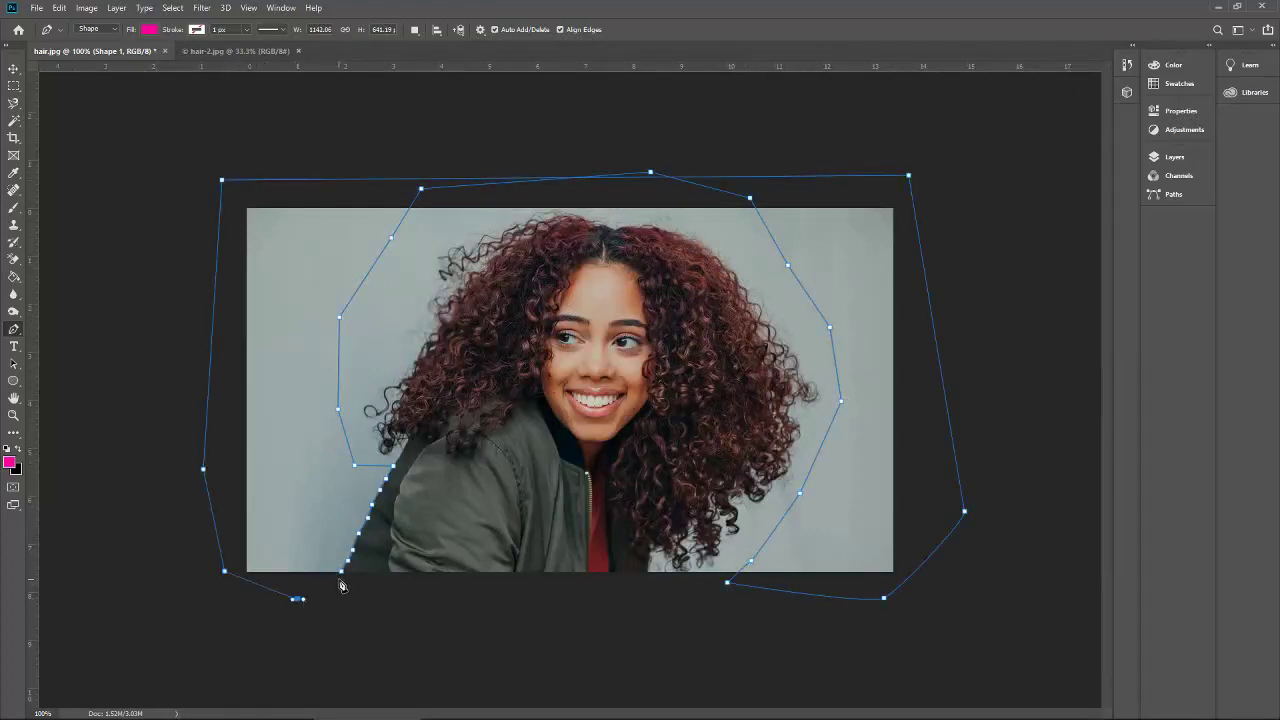
pyautogui.click(344, 578)
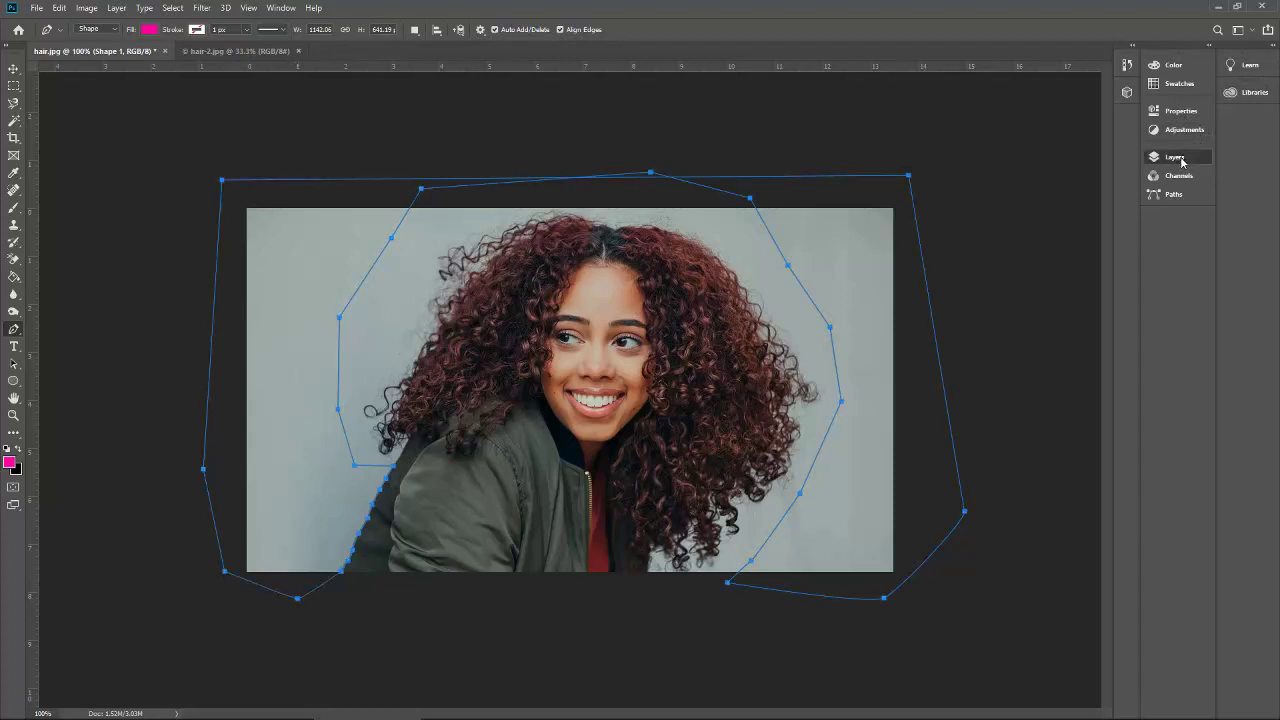
# - Load the pen shape as a selection, delete that area from the Background copy layer and deselect
pyautogui.click(1174, 157)
pyautogui.keyDown('ctrl'); pyautogui.click(1016, 250); pyautogui.keyUp('ctrl')
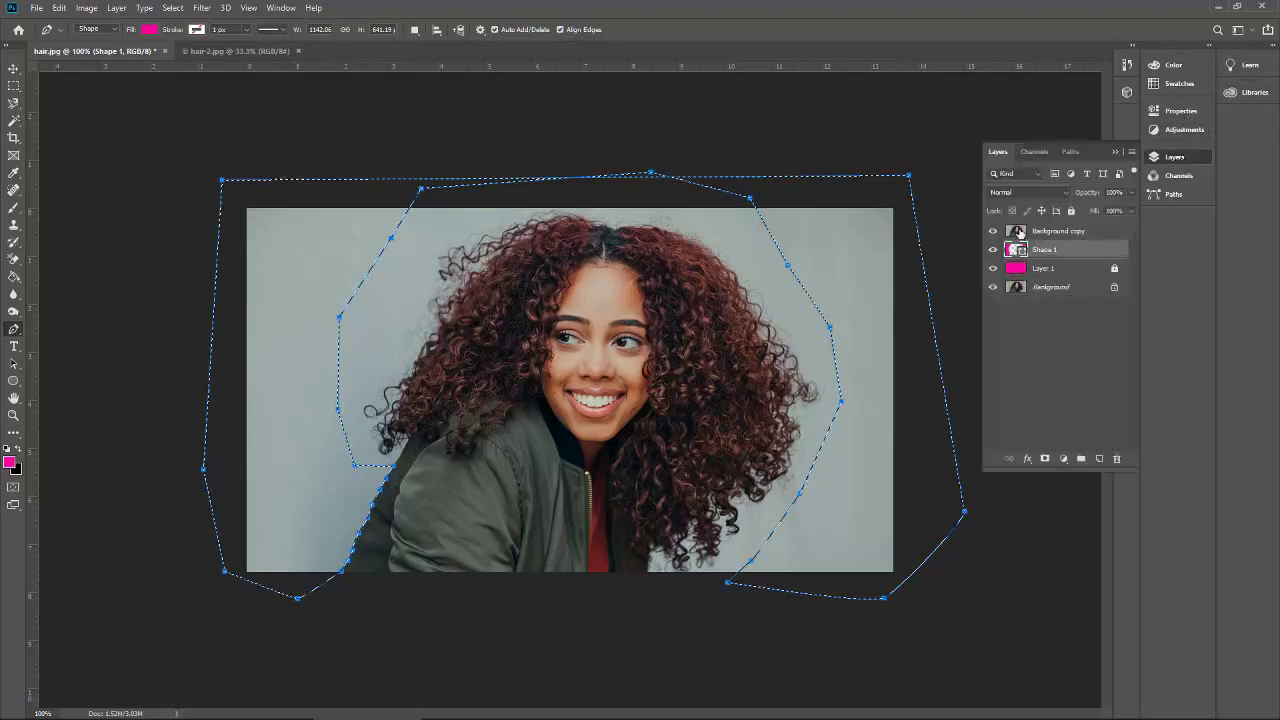
pyautogui.click(1021, 233)
pyautogui.press('Delete')
pyautogui.hotkey('ctrl', 'd')
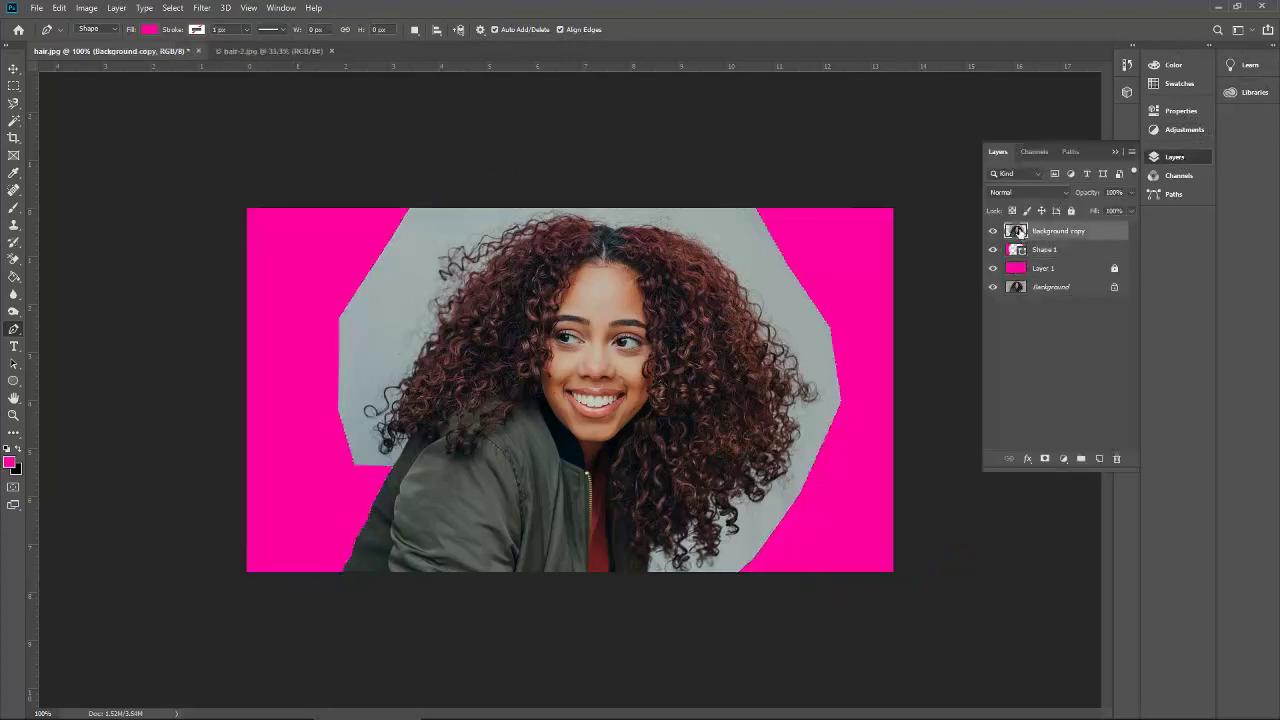
# - Activate the Background Eraser tool and set its sampling mode to Once
pyautogui.click(1115, 152)
pyautogui.hotkey('ctrl', '+')
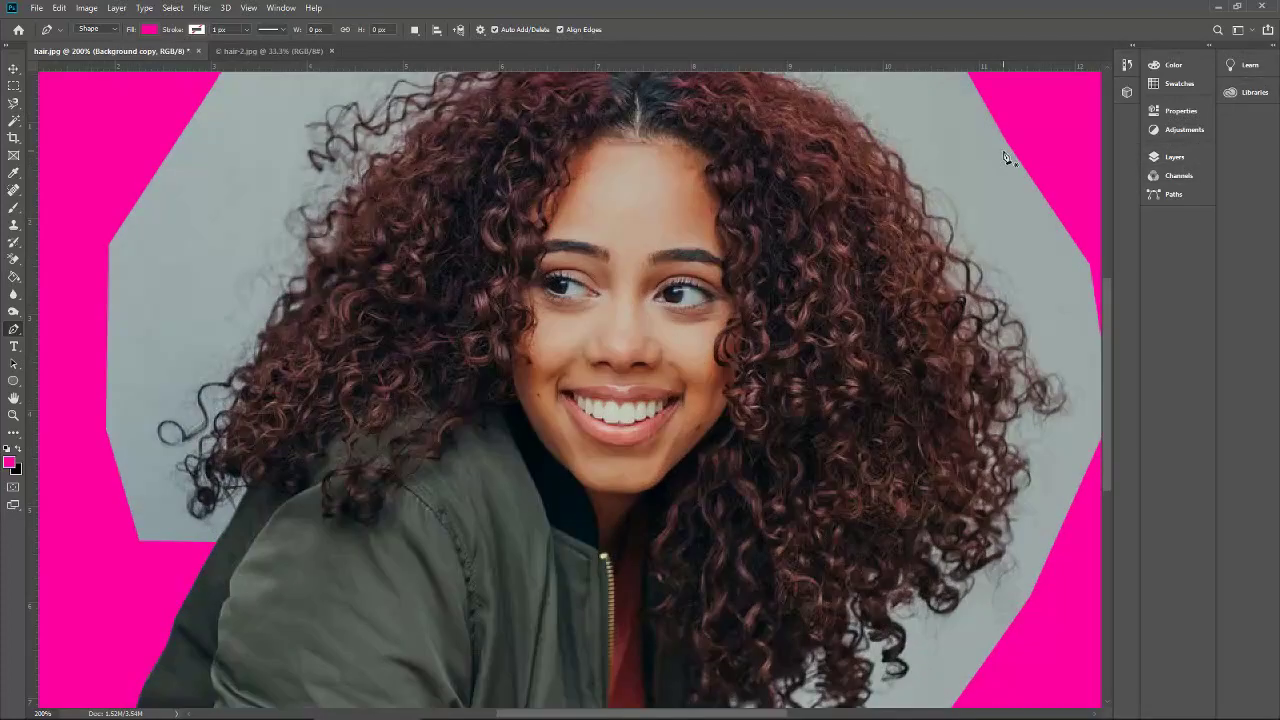
pyautogui.moveTo(1108, 288); pyautogui.dragTo(1106, 261)
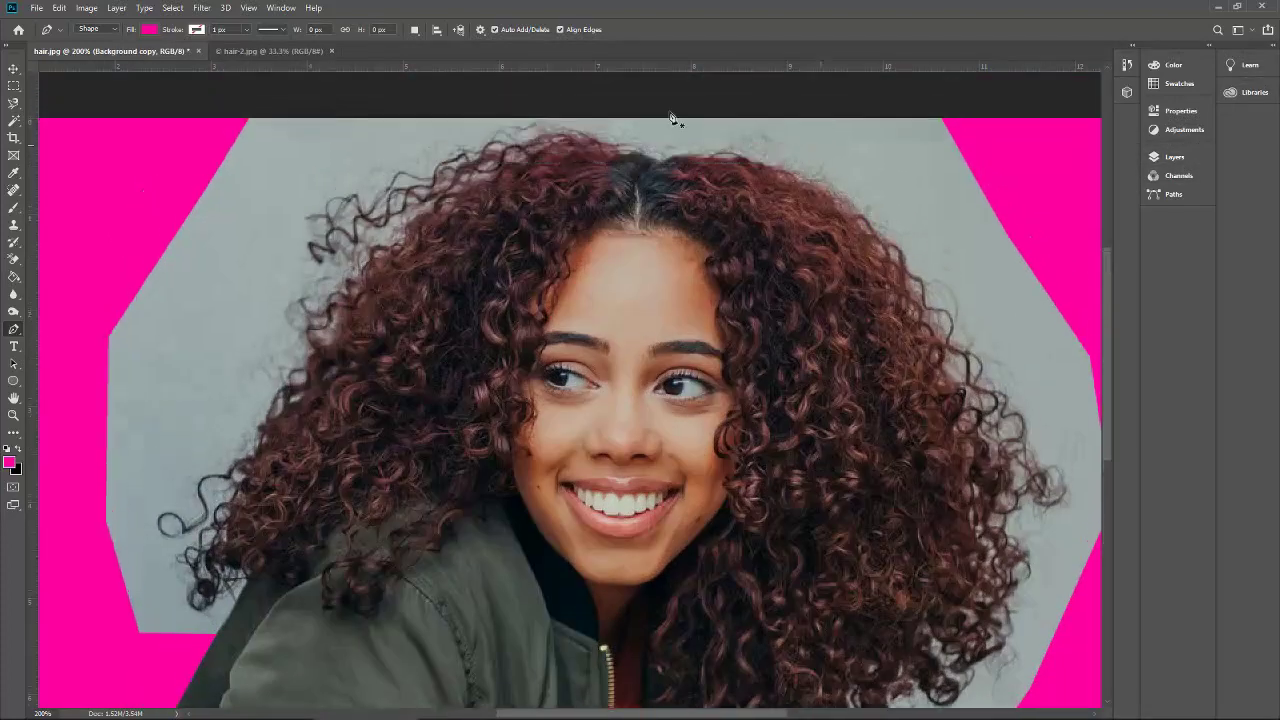
pyautogui.click(13, 259)
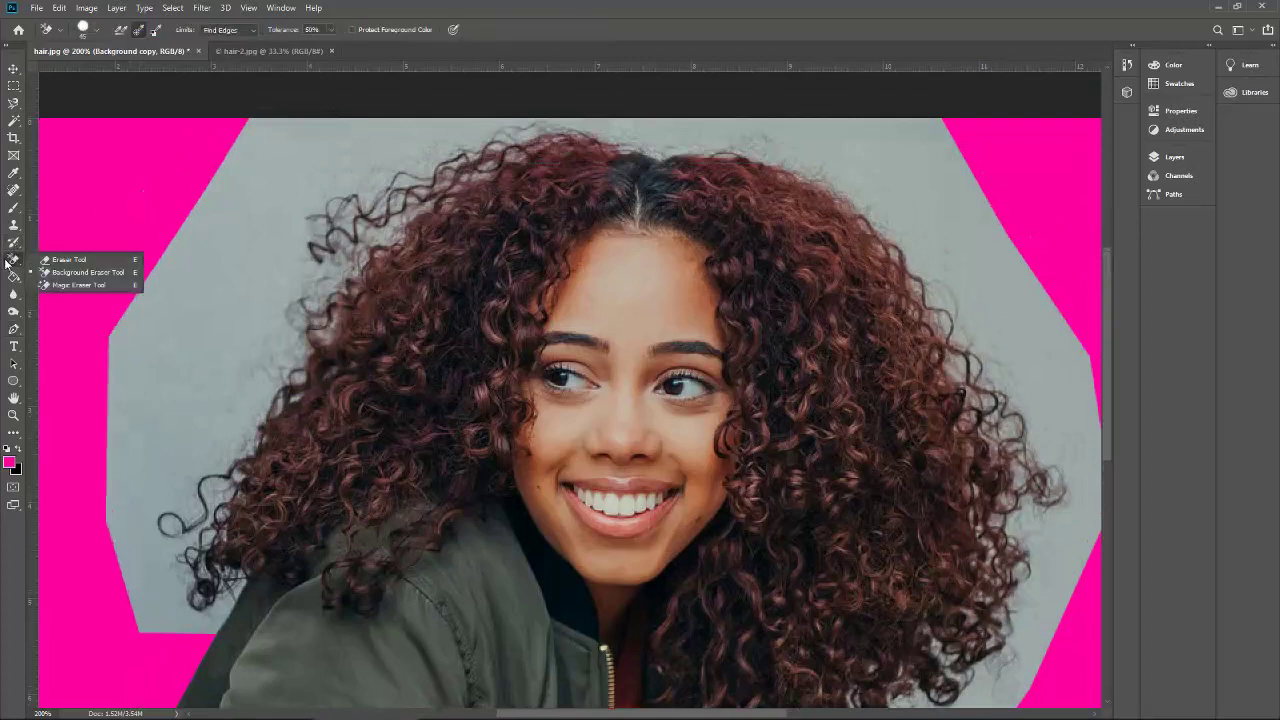
pyautogui.click(79, 276)
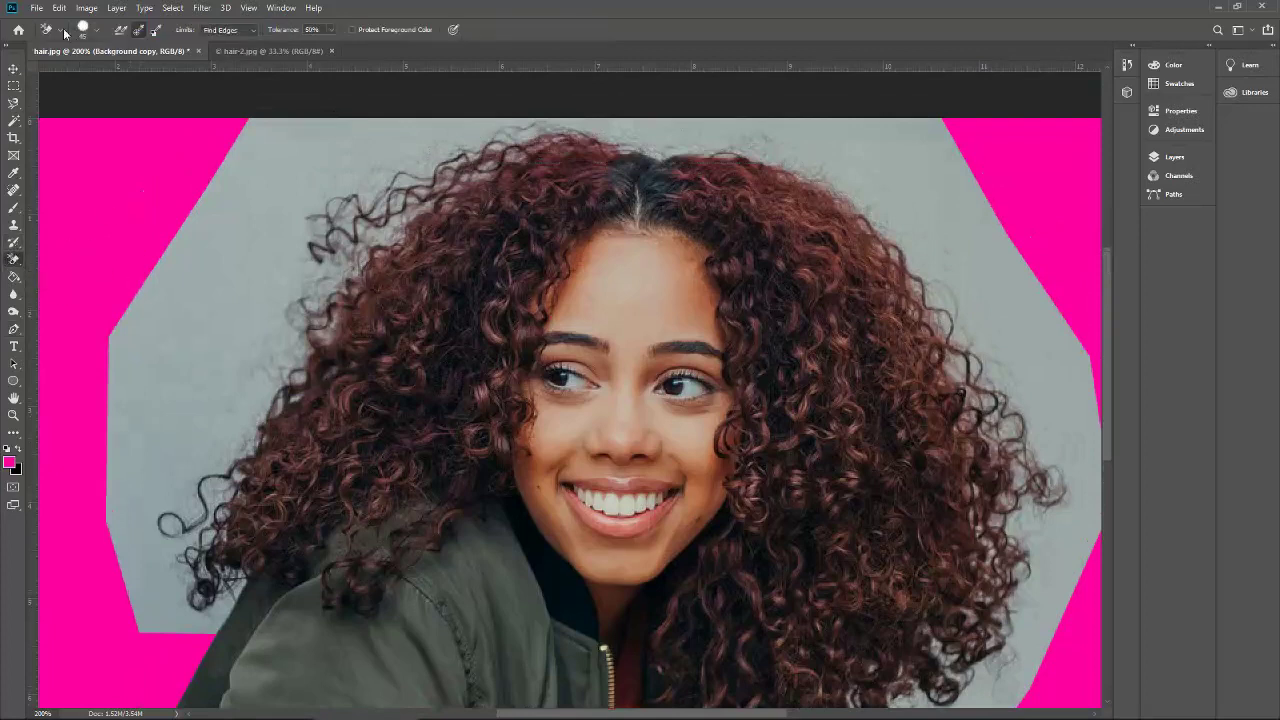
pyautogui.click(140, 31)
# - Crop a thin strip off the photo's upper edge, undo the crop and return to the Background Eraser
pyautogui.hotkey('ctrl', '-')
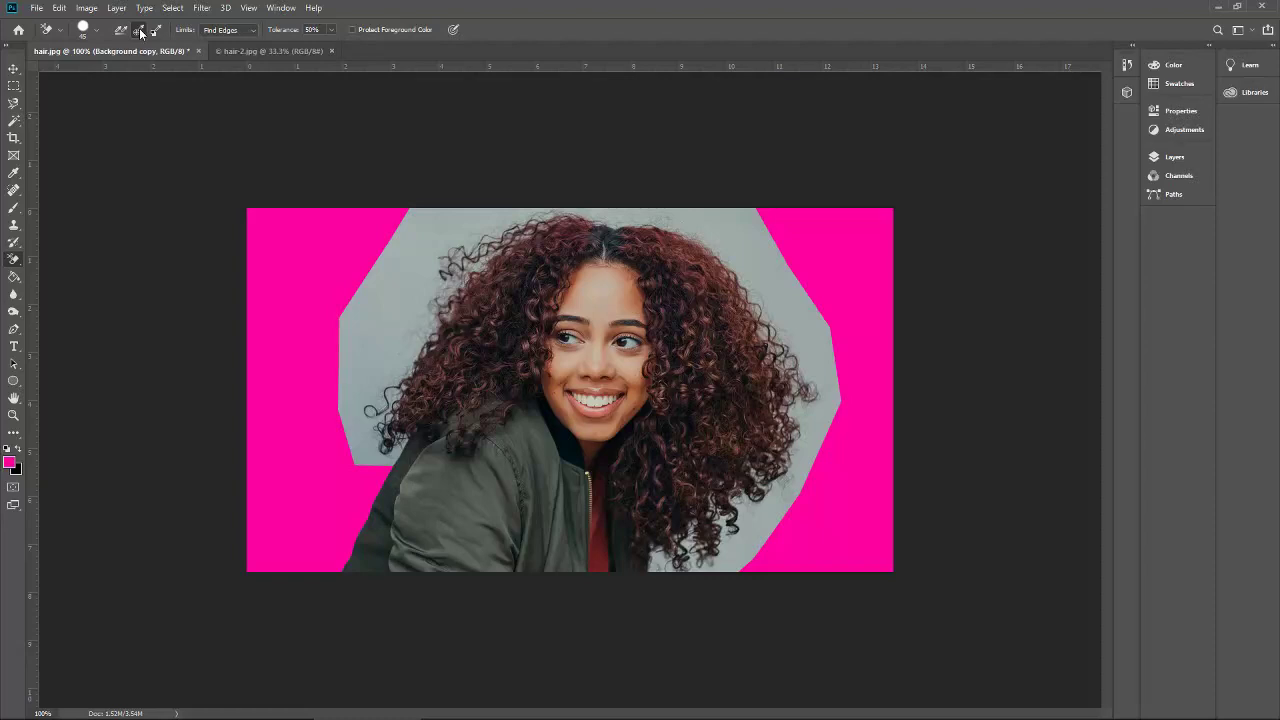
pyautogui.press('c')
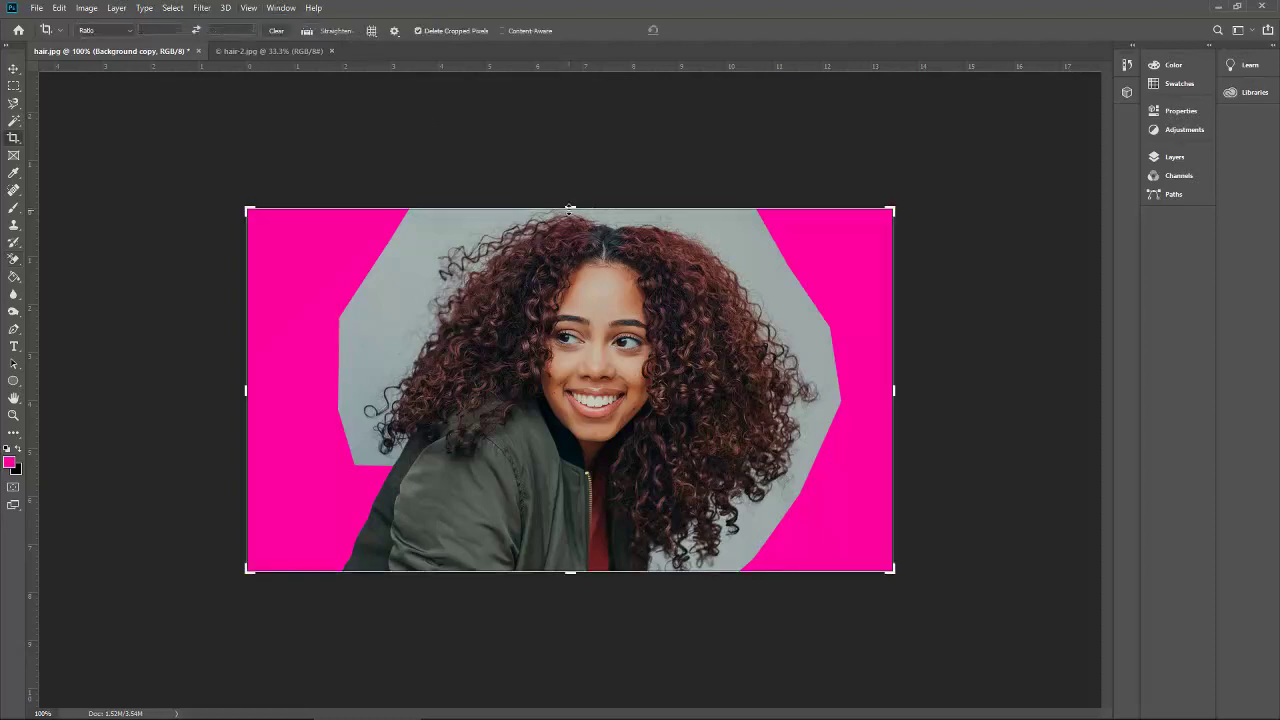
pyautogui.moveTo(569, 209); pyautogui.dragTo(569, 234)
pyautogui.press('Return')
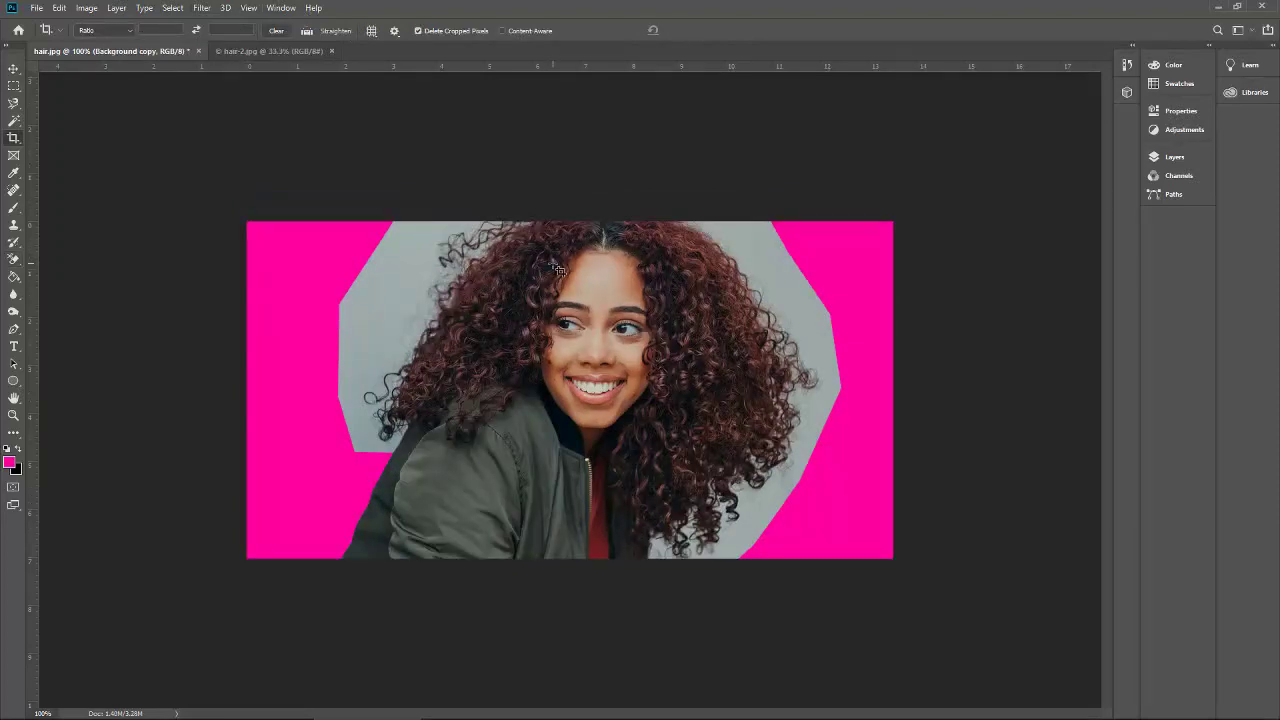
pyautogui.hotkey('ctrl', 'z')
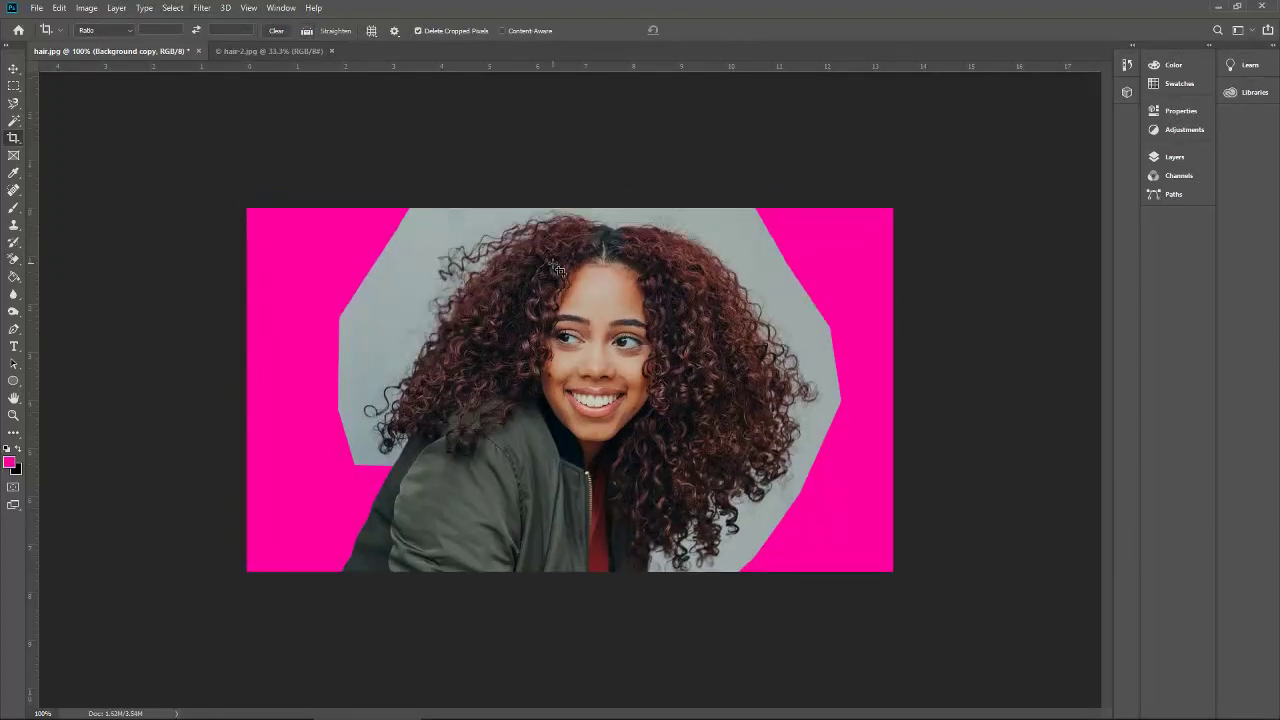
pyautogui.click(557, 270)
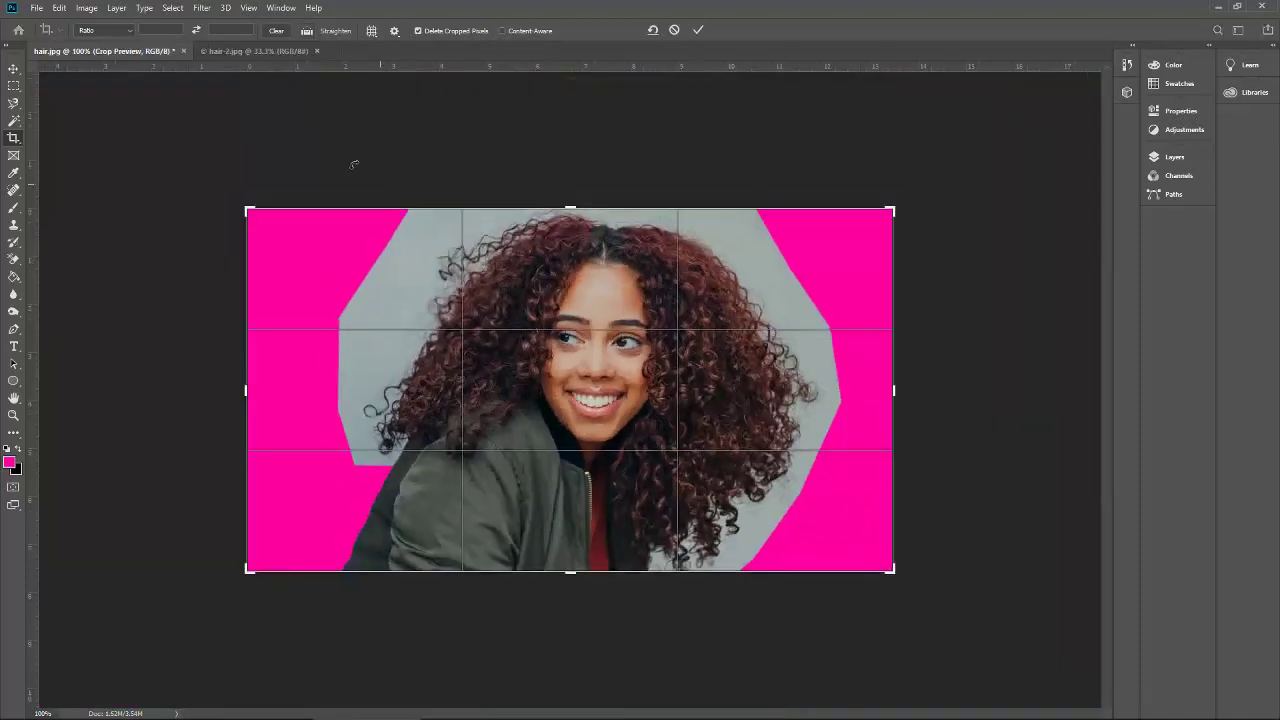
pyautogui.click(14, 276)
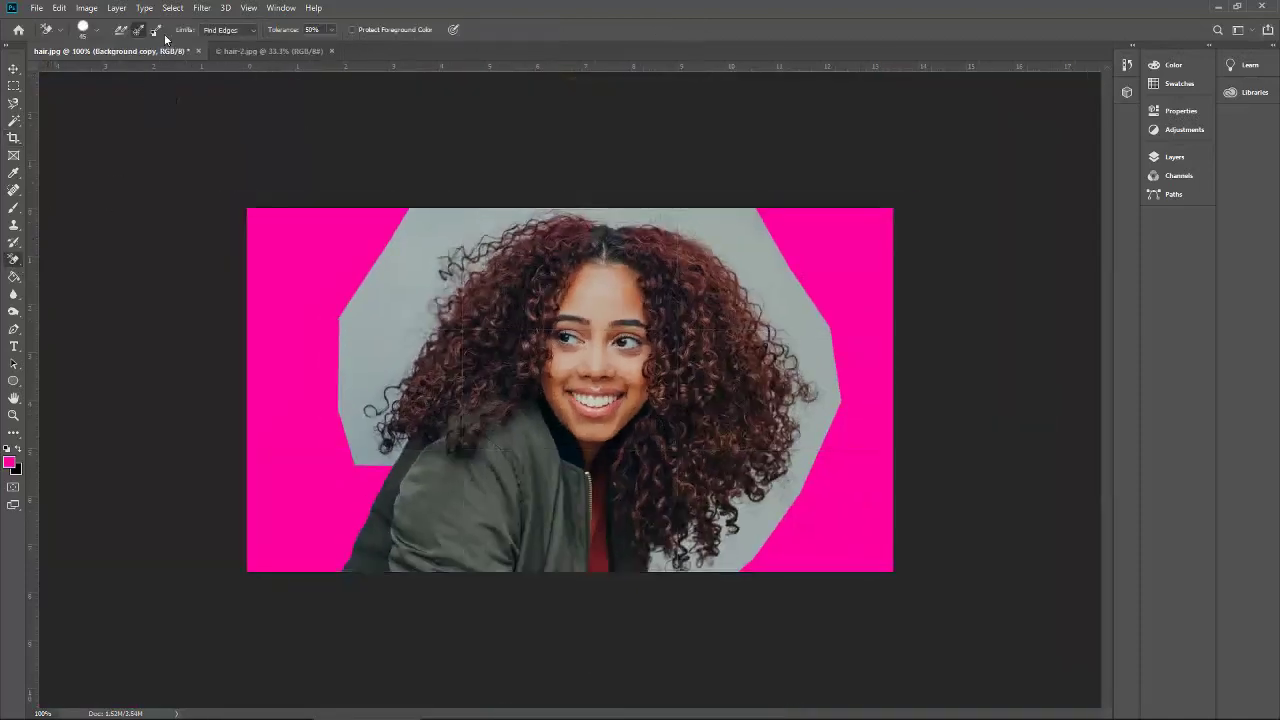
pyautogui.click(18, 472)
pyautogui.click(405, 279)
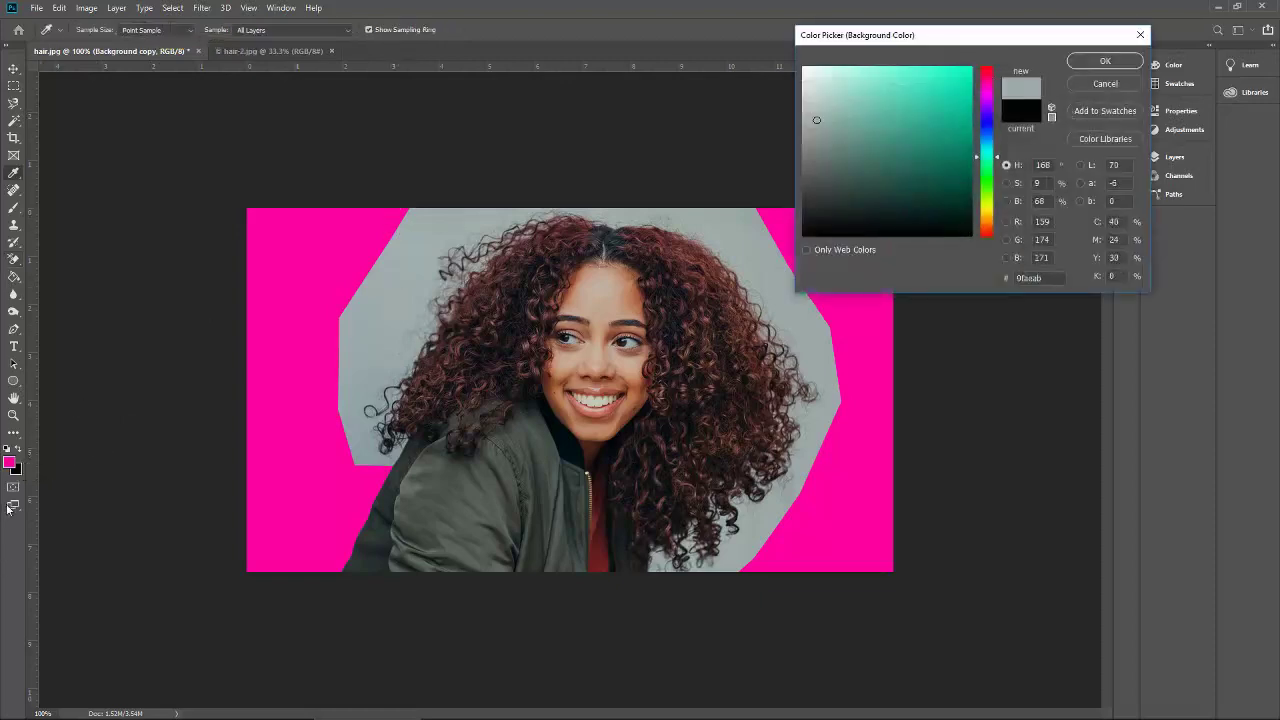
pyautogui.click(1094, 84)
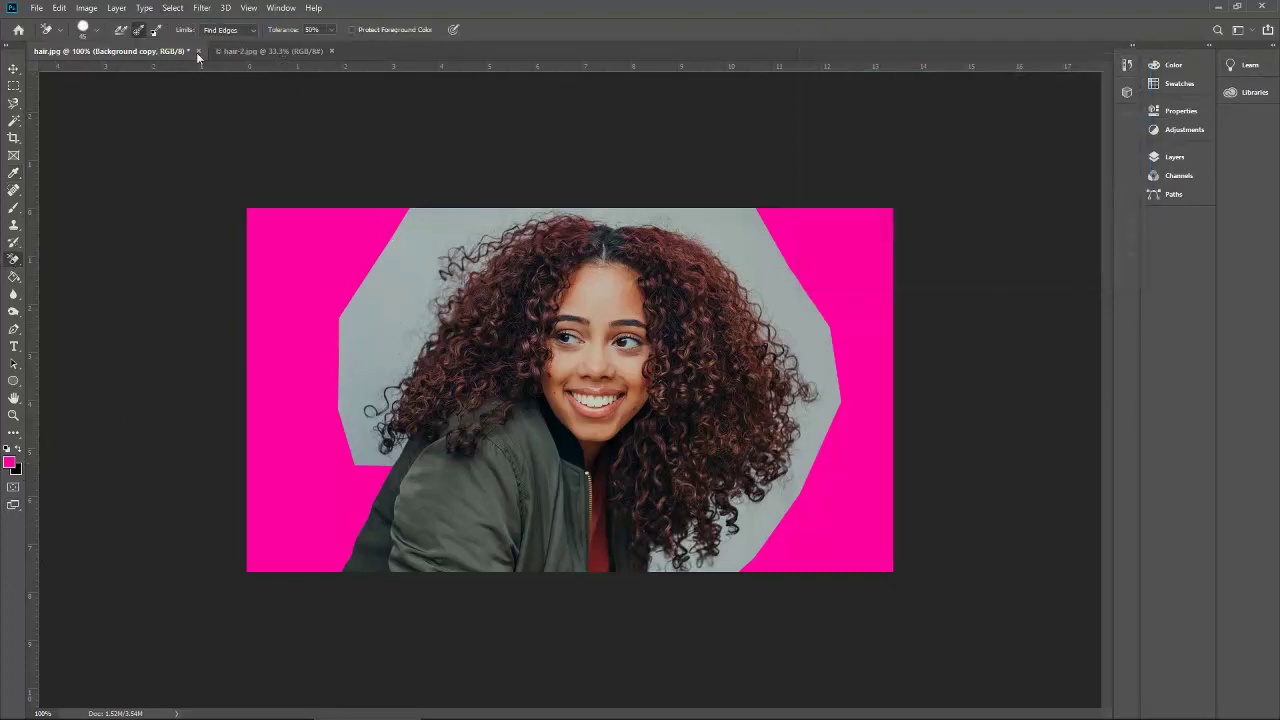
# - Set the Background Eraser limits to Contiguous and erase the grey around the curls on the image's left side, down to the sleeve
pyautogui.click(255, 31)
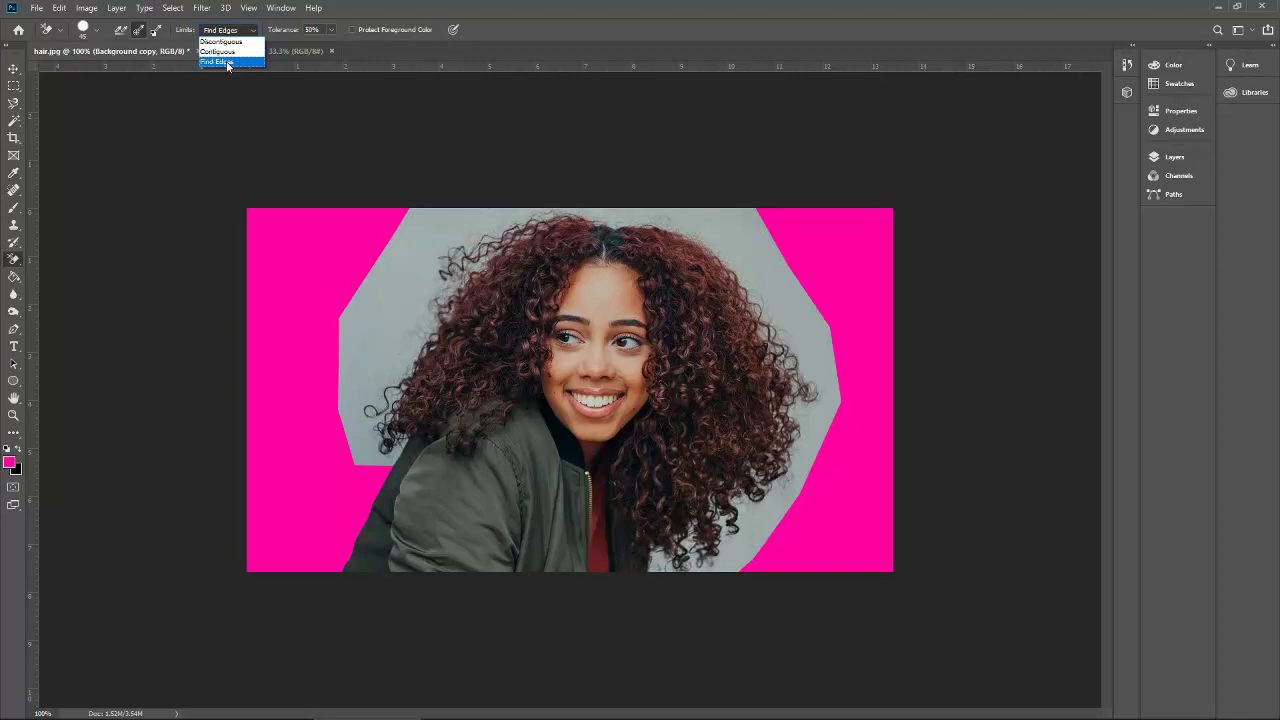
pyautogui.click(228, 51)
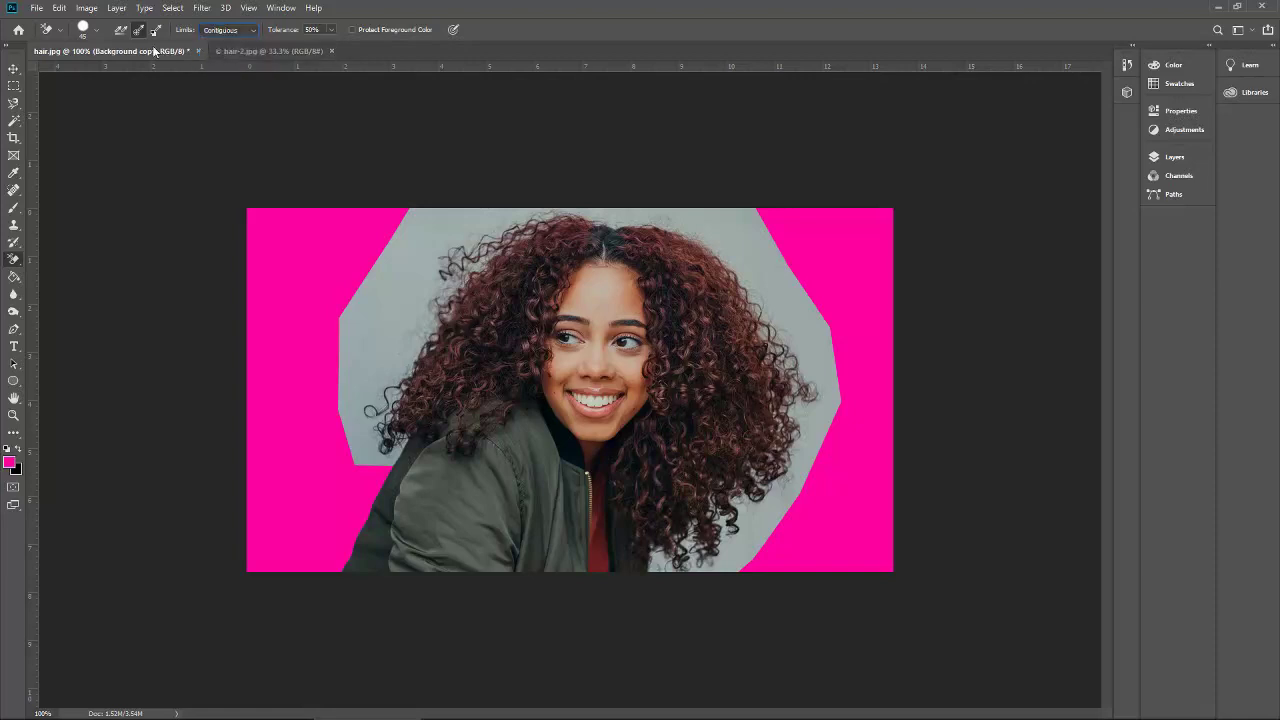
pyautogui.hotkey('ctrl', '+')
pyautogui.hotkey('ctrl', '+')
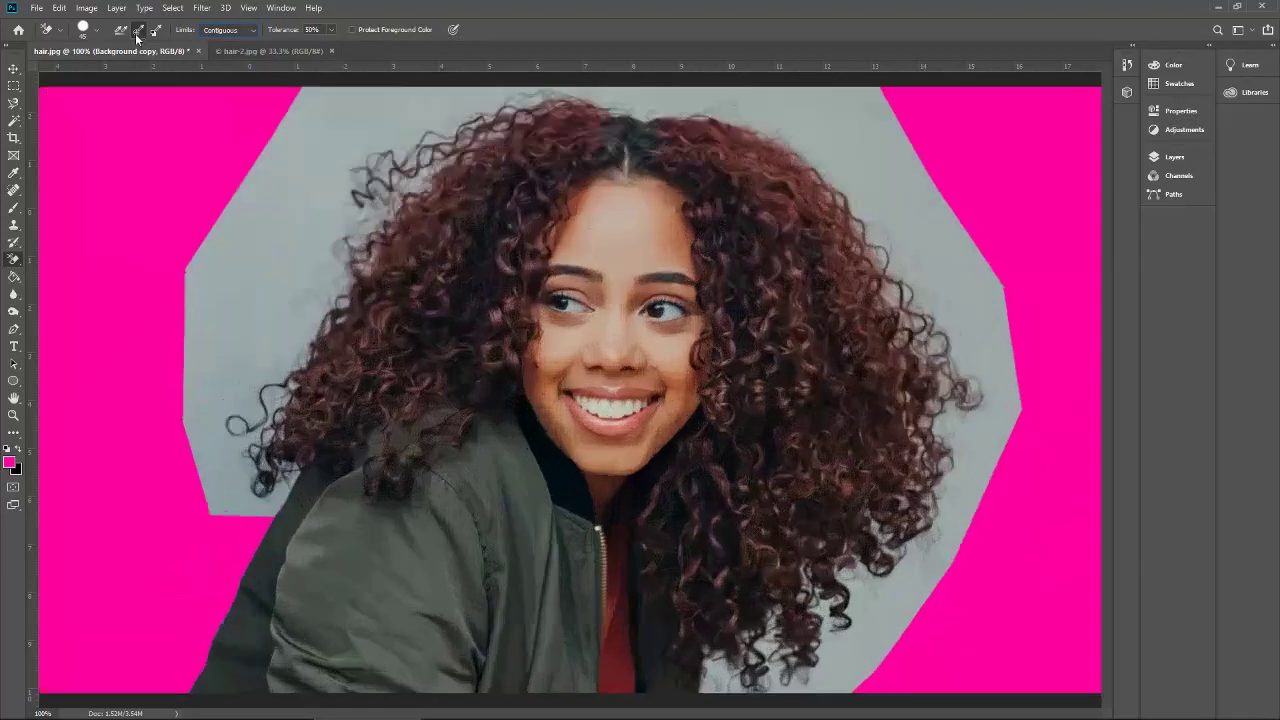
pyautogui.hotkey('ctrl', '-')
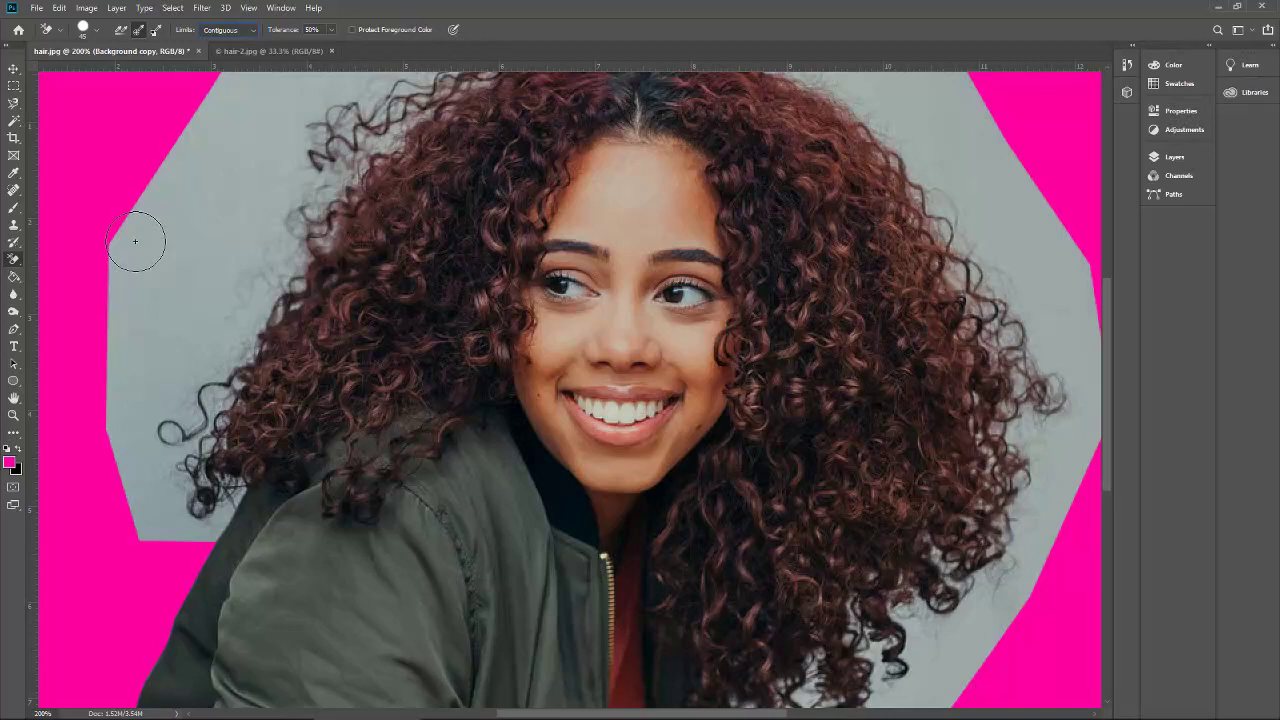
pyautogui.moveTo(183, 286)
pyautogui.mouseDown()
pyautogui.moveTo(300, 301)
pyautogui.moveTo(180, 456)
pyautogui.moveTo(240, 474)
pyautogui.moveTo(230, 491)
pyautogui.moveTo(192, 516)
pyautogui.moveTo(217, 389)
pyautogui.moveTo(183, 419)
pyautogui.moveTo(113, 551)
pyautogui.mouseUp()
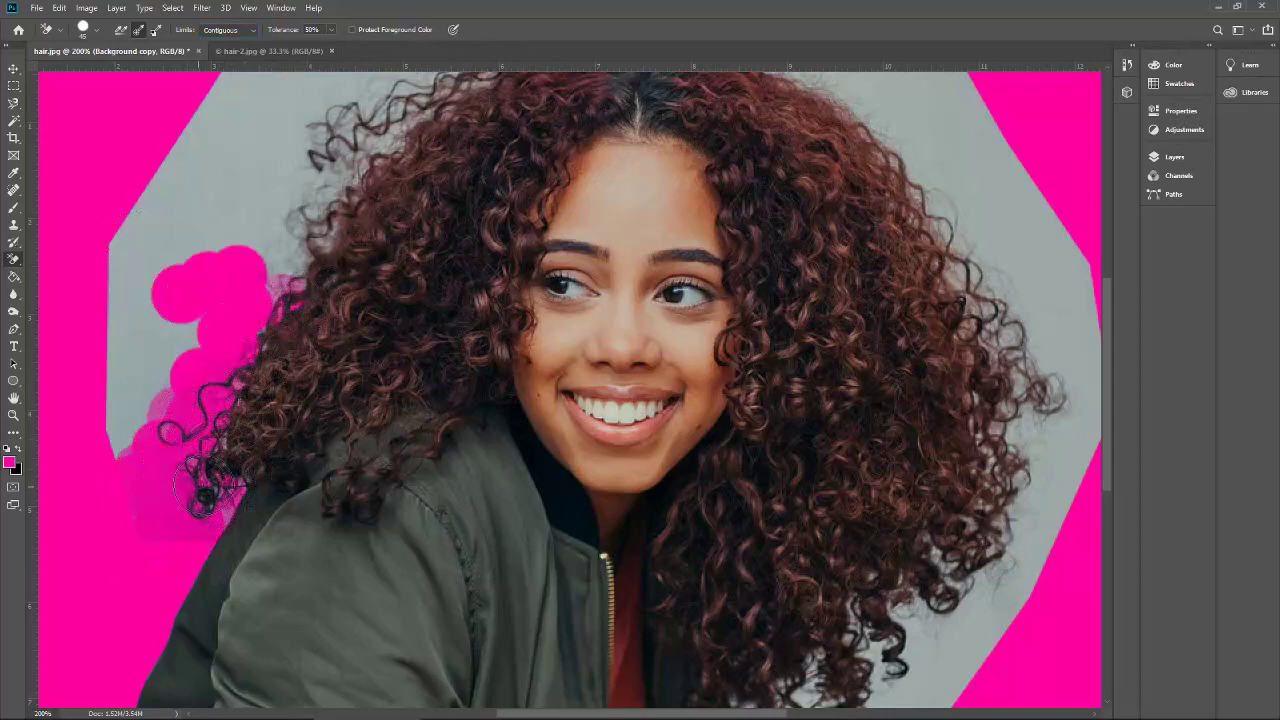
pyautogui.moveTo(205, 488)
pyautogui.mouseDown()
pyautogui.moveTo(220, 440)
pyautogui.moveTo(150, 395)
pyautogui.moveTo(200, 220)
pyautogui.mouseUp()
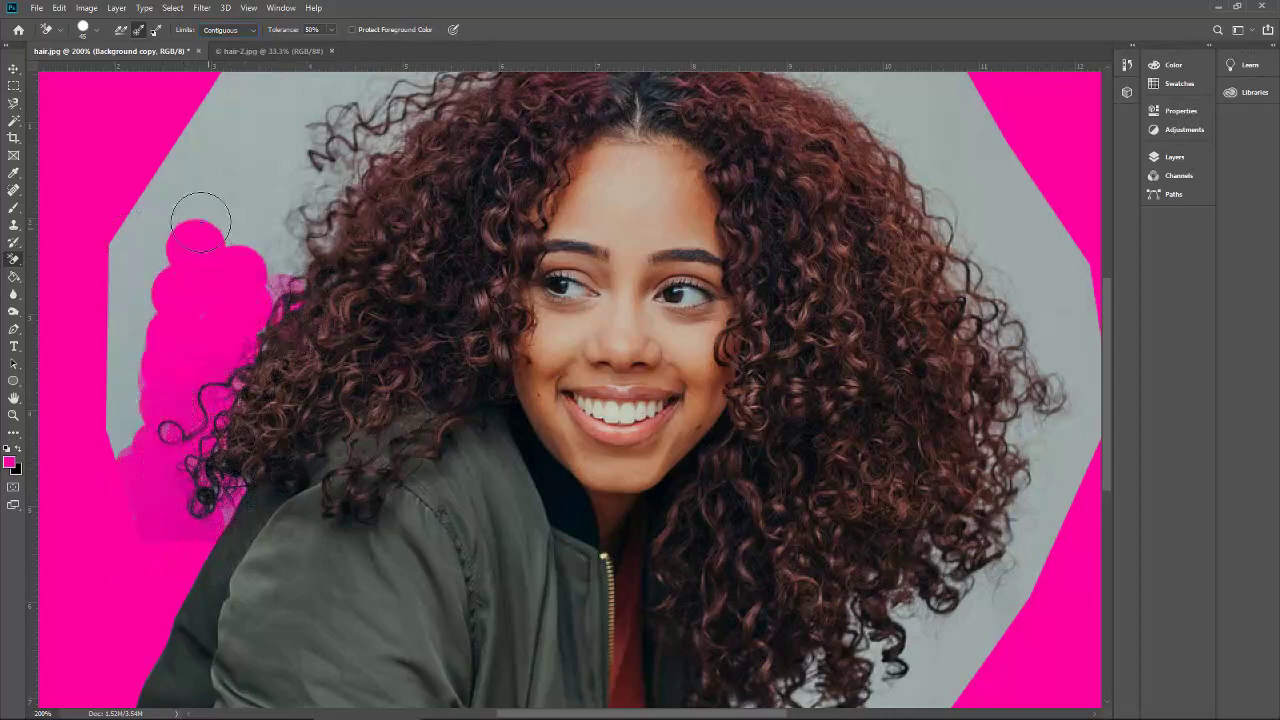
pyautogui.moveTo(196, 268)
pyautogui.mouseDown()
pyautogui.moveTo(158, 265)
pyautogui.moveTo(278, 272)
pyautogui.moveTo(305, 290)
pyautogui.moveTo(285, 345)
pyautogui.moveTo(258, 335)
pyautogui.moveTo(272, 362)
pyautogui.moveTo(255, 400)
pyautogui.moveTo(154, 433)
pyautogui.moveTo(190, 430)
pyautogui.moveTo(232, 455)
pyautogui.moveTo(238, 505)
pyautogui.moveTo(210, 490)
pyautogui.mouseUp()
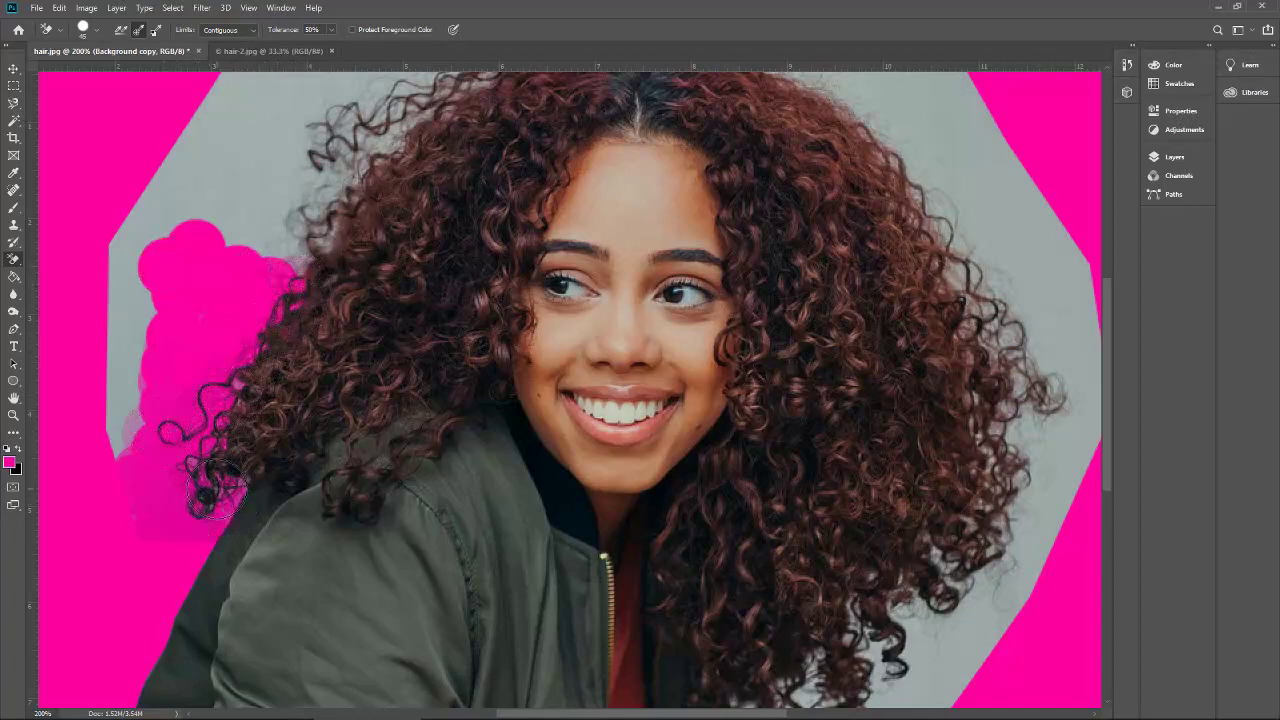
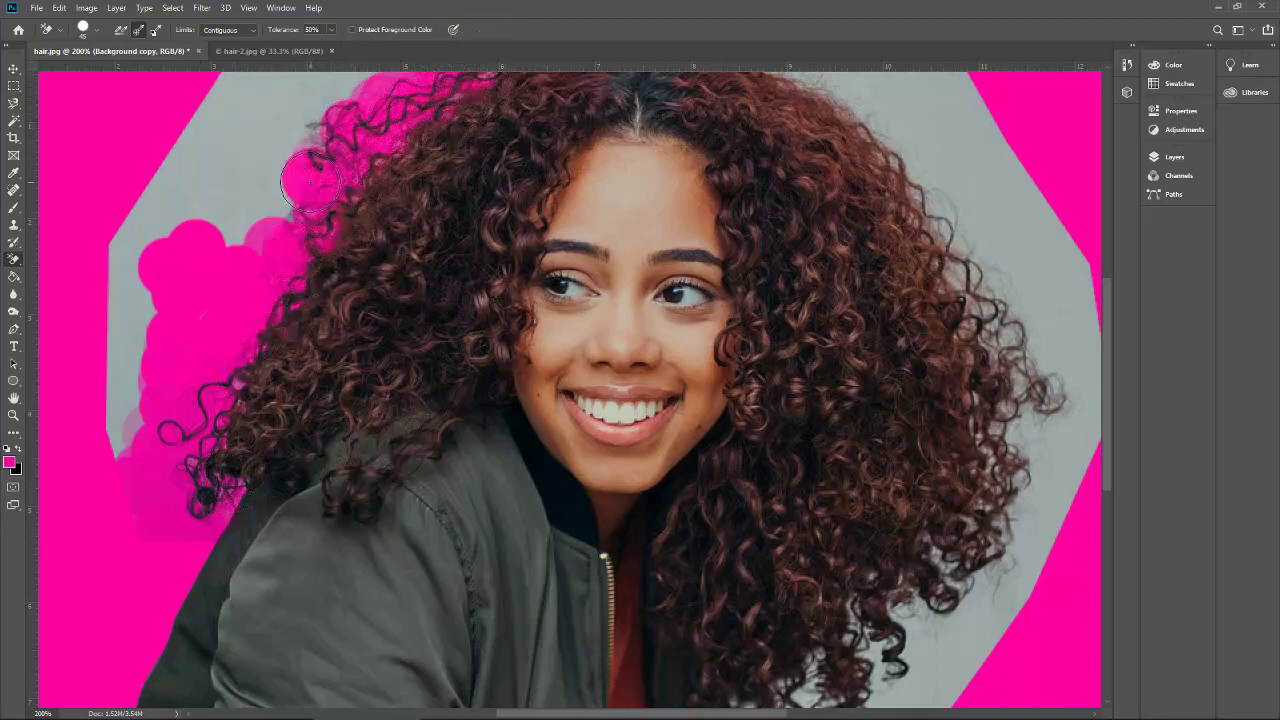
# - Erase the grey backdrop along the hair's right side, from the crown down to the lowest curls
pyautogui.moveTo(770, 78)
pyautogui.mouseDown()
pyautogui.moveTo(845, 75)
pyautogui.moveTo(820, 70)
pyautogui.moveTo(780, 100)
pyautogui.moveTo(738, 80)
pyautogui.moveTo(905, 170)
pyautogui.moveTo(875, 165)
pyautogui.moveTo(965, 245)
pyautogui.moveTo(921, 211)
pyautogui.moveTo(985, 315)
pyautogui.moveTo(1000, 265)
pyautogui.moveTo(1030, 350)
pyautogui.mouseUp()
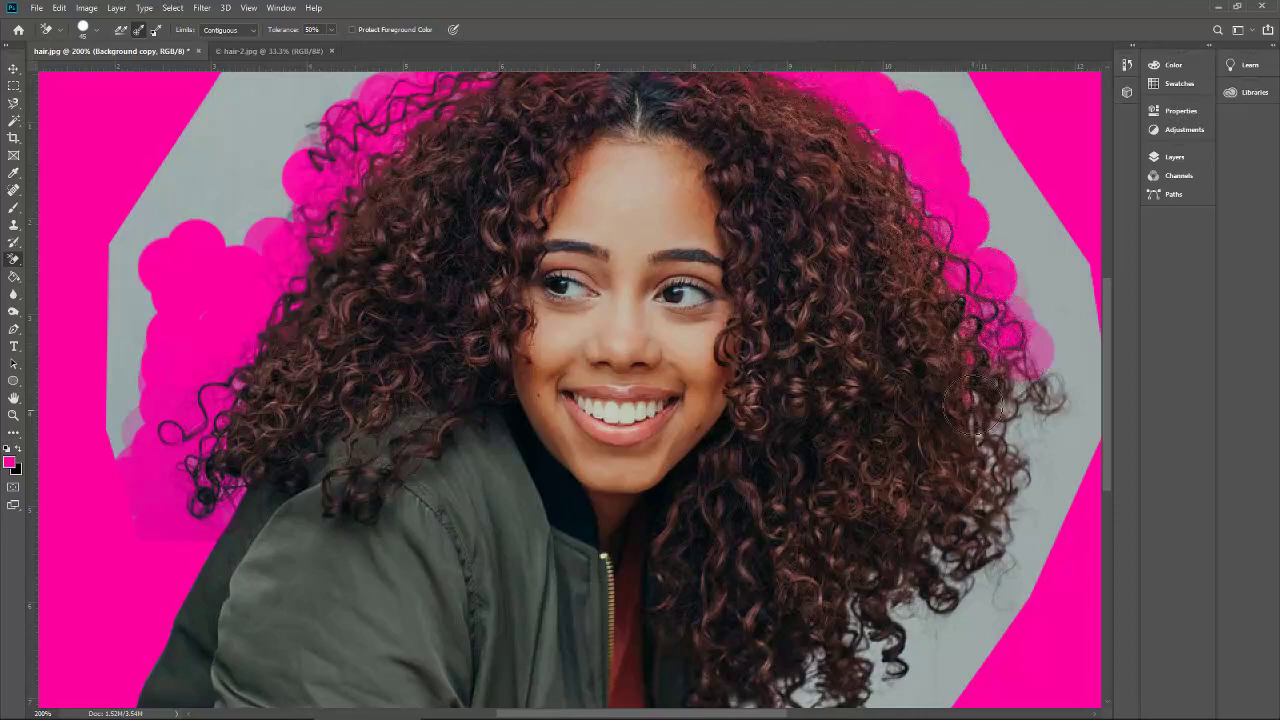
pyautogui.moveTo(972, 405)
pyautogui.mouseDown()
pyautogui.moveTo(992, 510)
pyautogui.moveTo(960, 520)
pyautogui.moveTo(965, 530)
pyautogui.moveTo(1025, 430)
pyautogui.moveTo(1005, 480)
pyautogui.moveTo(975, 470)
pyautogui.moveTo(1013, 502)
pyautogui.moveTo(1015, 412)
pyautogui.moveTo(1035, 378)
pyautogui.moveTo(1040, 405)
pyautogui.moveTo(1015, 318)
pyautogui.moveTo(1075, 326)
pyautogui.moveTo(1062, 380)
pyautogui.moveTo(1074, 243)
pyautogui.moveTo(1085, 279)
pyautogui.moveTo(1017, 255)
pyautogui.moveTo(903, 82)
pyautogui.moveTo(914, 66)
pyautogui.moveTo(1037, 159)
pyautogui.moveTo(976, 138)
pyautogui.moveTo(978, 158)
pyautogui.moveTo(956, 121)
pyautogui.moveTo(965, 68)
pyautogui.moveTo(1032, 191)
pyautogui.moveTo(1023, 298)
pyautogui.moveTo(1053, 338)
pyautogui.moveTo(1074, 408)
pyautogui.moveTo(1096, 410)
pyautogui.moveTo(1055, 437)
pyautogui.moveTo(996, 392)
pyautogui.moveTo(1066, 434)
pyautogui.moveTo(962, 578)
pyautogui.moveTo(925, 548)
pyautogui.moveTo(920, 580)
pyautogui.moveTo(996, 566)
pyautogui.moveTo(1016, 588)
pyautogui.moveTo(1039, 524)
pyautogui.moveTo(946, 648)
pyautogui.moveTo(1058, 512)
pyautogui.moveTo(945, 648)
pyautogui.moveTo(997, 655)
pyautogui.moveTo(870, 572)
pyautogui.moveTo(903, 583)
pyautogui.moveTo(950, 515)
pyautogui.moveTo(971, 548)
pyautogui.moveTo(942, 570)
pyautogui.moveTo(975, 515)
pyautogui.moveTo(1000, 612)
pyautogui.moveTo(935, 595)
pyautogui.moveTo(925, 575)
pyautogui.moveTo(950, 605)
pyautogui.moveTo(905, 580)
pyautogui.moveTo(960, 520)
pyautogui.moveTo(990, 425)
pyautogui.mouseUp()
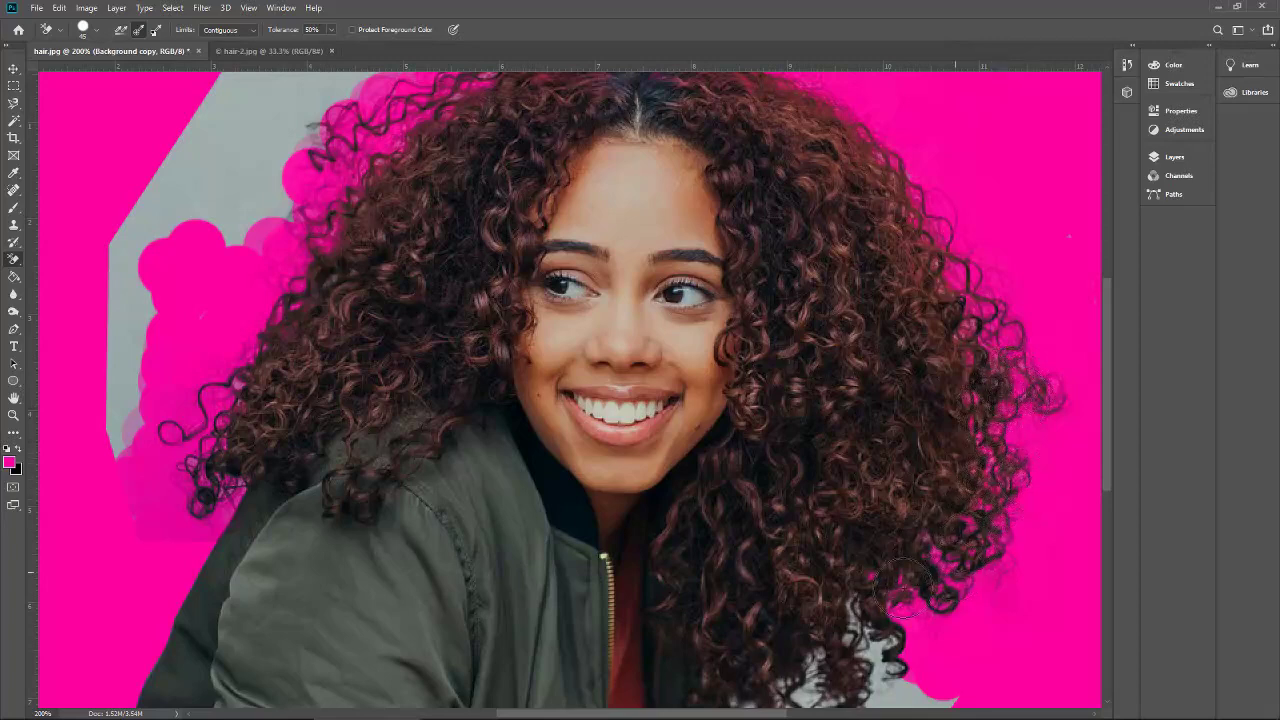
pyautogui.moveTo(830, 618)
pyautogui.mouseDown()
pyautogui.moveTo(889, 659)
pyautogui.moveTo(889, 674)
pyautogui.moveTo(839, 647)
pyautogui.moveTo(805, 678)
pyautogui.mouseUp()
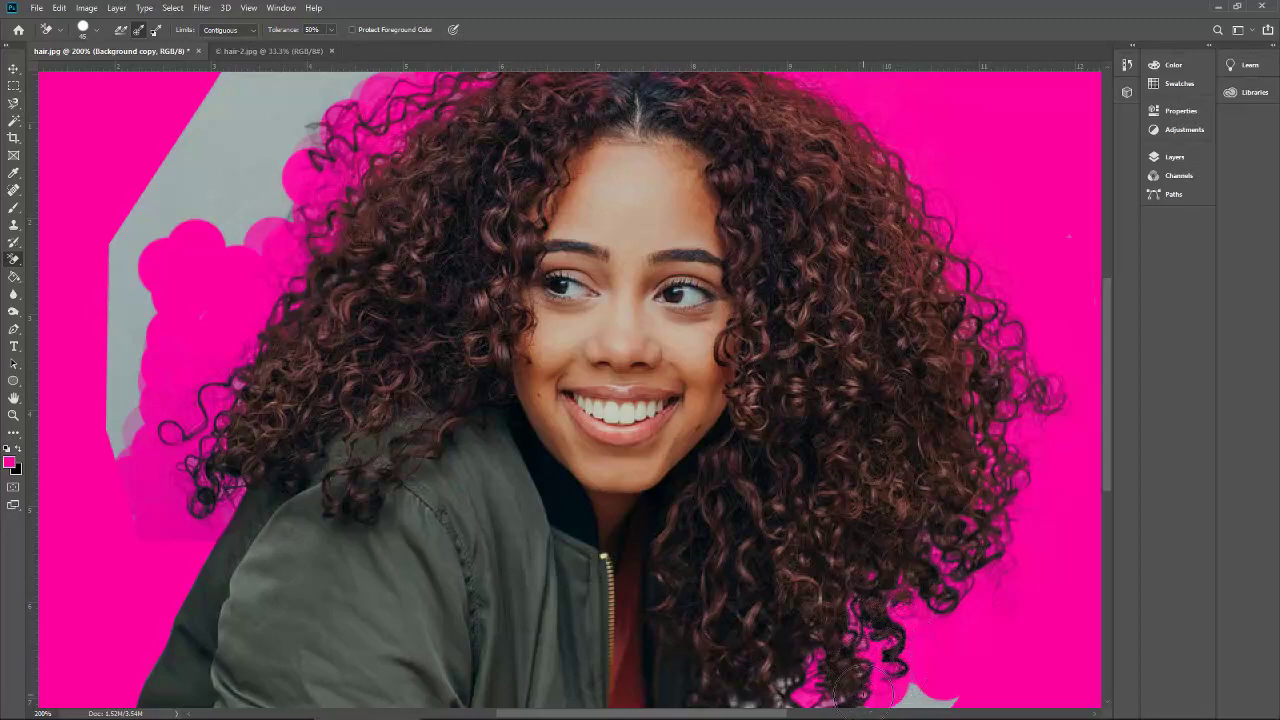
pyautogui.moveTo(857, 671); pyautogui.dragTo(945, 698)
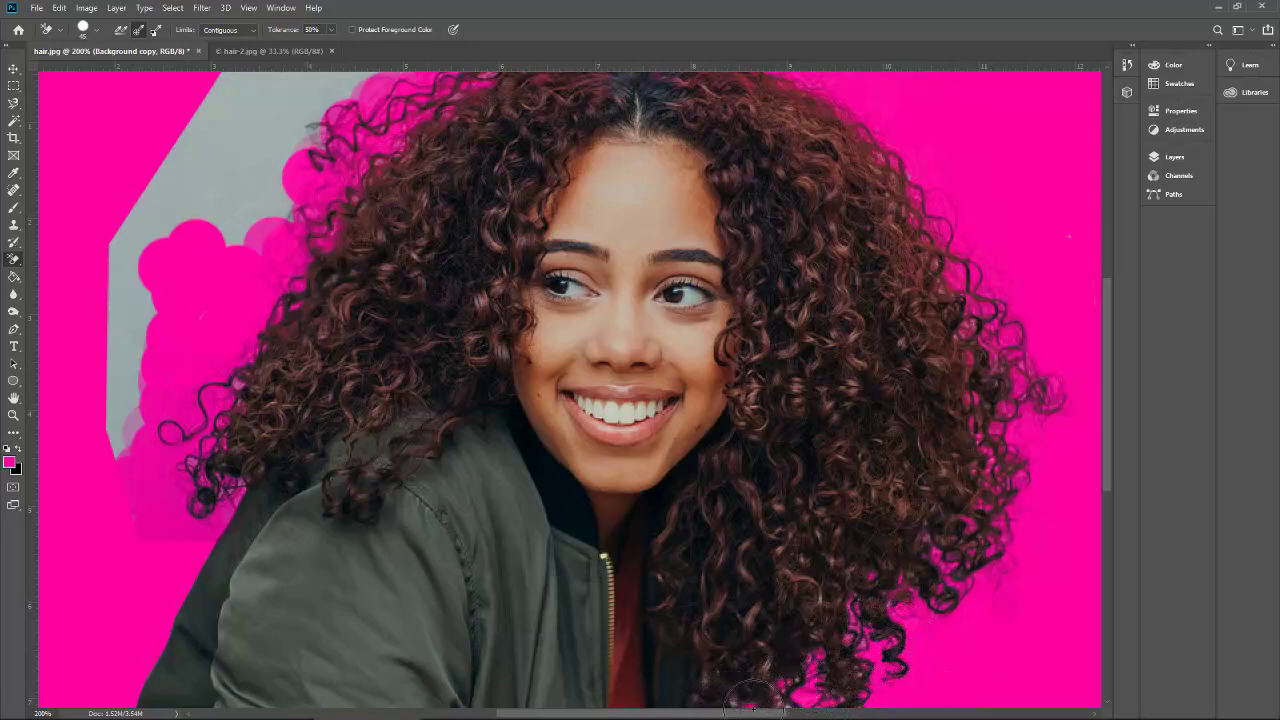
# - Clean the remaining grey from between the curl tips on the right side and along the photo's lower edge
pyautogui.moveTo(752, 690)
pyautogui.mouseDown()
pyautogui.moveTo(800, 677)
pyautogui.moveTo(785, 711)
pyautogui.moveTo(777, 693)
pyautogui.moveTo(862, 670)
pyautogui.moveTo(850, 647)
pyautogui.moveTo(868, 635)
pyautogui.moveTo(842, 617)
pyautogui.moveTo(947, 533)
pyautogui.moveTo(932, 537)
pyautogui.moveTo(955, 531)
pyautogui.moveTo(995, 551)
pyautogui.moveTo(930, 528)
pyautogui.moveTo(990, 487)
pyautogui.moveTo(1015, 430)
pyautogui.moveTo(1016, 465)
pyautogui.mouseUp()
pyautogui.moveTo(1002, 366); pyautogui.dragTo(1027, 366)
pyautogui.moveTo(980, 318)
pyautogui.mouseDown()
pyautogui.moveTo(946, 318)
pyautogui.moveTo(966, 322)
pyautogui.mouseUp()
pyautogui.moveTo(943, 268)
pyautogui.mouseDown()
pyautogui.moveTo(983, 313)
pyautogui.moveTo(978, 343)
pyautogui.moveTo(956, 333)
pyautogui.moveTo(990, 367)
pyautogui.mouseUp()
pyautogui.moveTo(880, 192); pyautogui.dragTo(910, 166)
pyautogui.moveTo(932, 238); pyautogui.dragTo(912, 210)
pyautogui.moveTo(1105, 310); pyautogui.dragTo(1124, 404)
pyautogui.moveTo(995, 477)
pyautogui.mouseDown()
pyautogui.moveTo(908, 484)
pyautogui.moveTo(856, 466)
pyautogui.moveTo(858, 448)
pyautogui.moveTo(813, 489)
pyautogui.moveTo(816, 470)
pyautogui.moveTo(732, 478)
pyautogui.mouseUp()
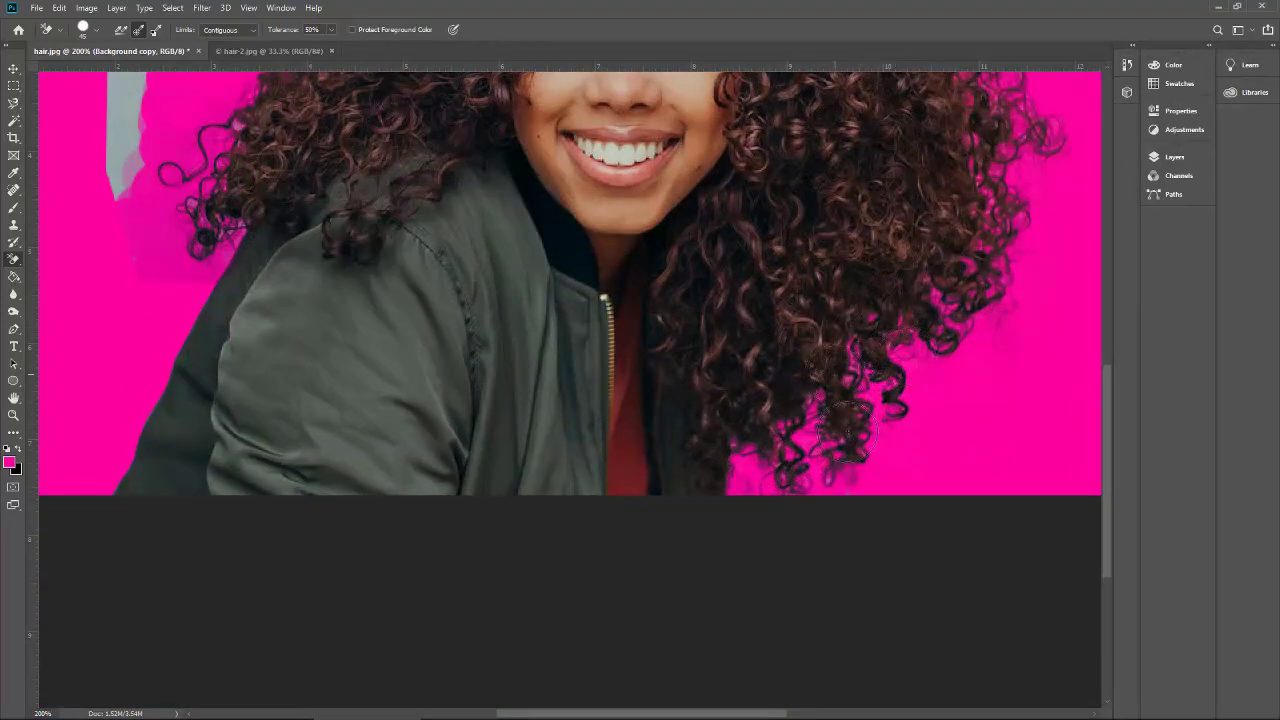
# - Erase the remaining grey above the crown and the strip along the former cut line on the image's left side
pyautogui.moveTo(1105, 460); pyautogui.dragTo(1109, 291)
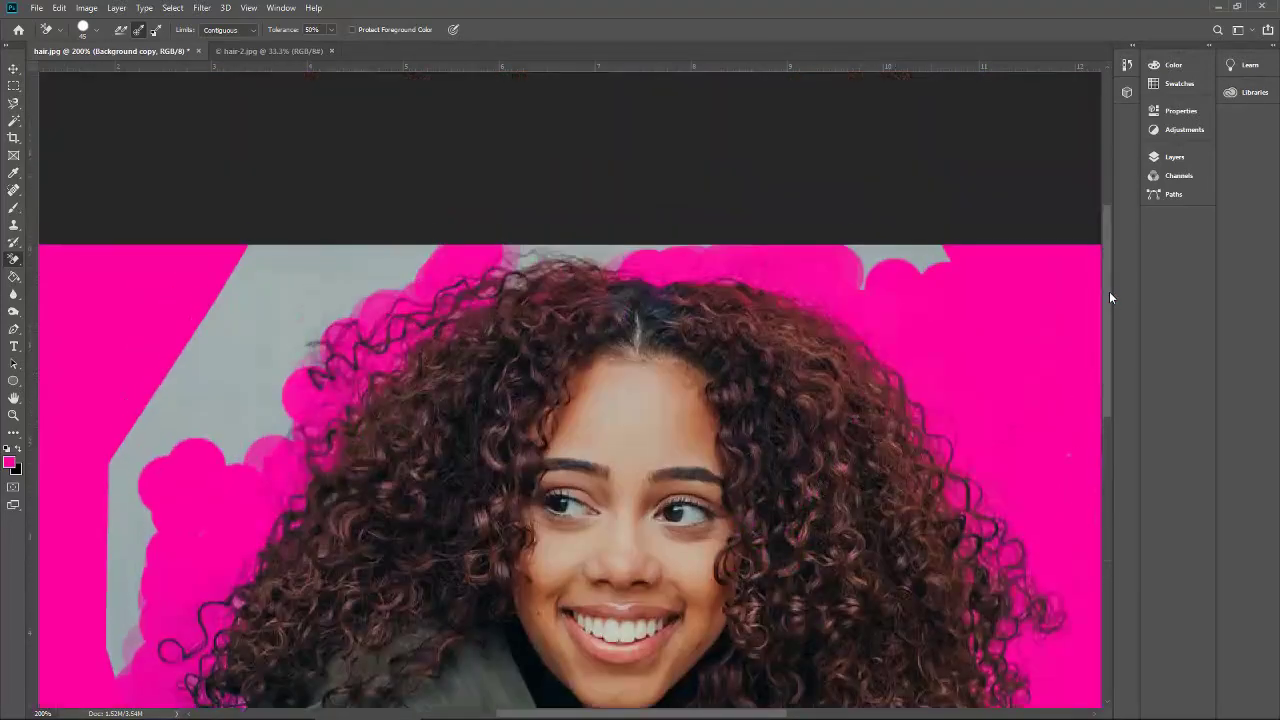
pyautogui.moveTo(900, 235)
pyautogui.mouseDown()
pyautogui.moveTo(851, 243)
pyautogui.moveTo(880, 275)
pyautogui.mouseUp()
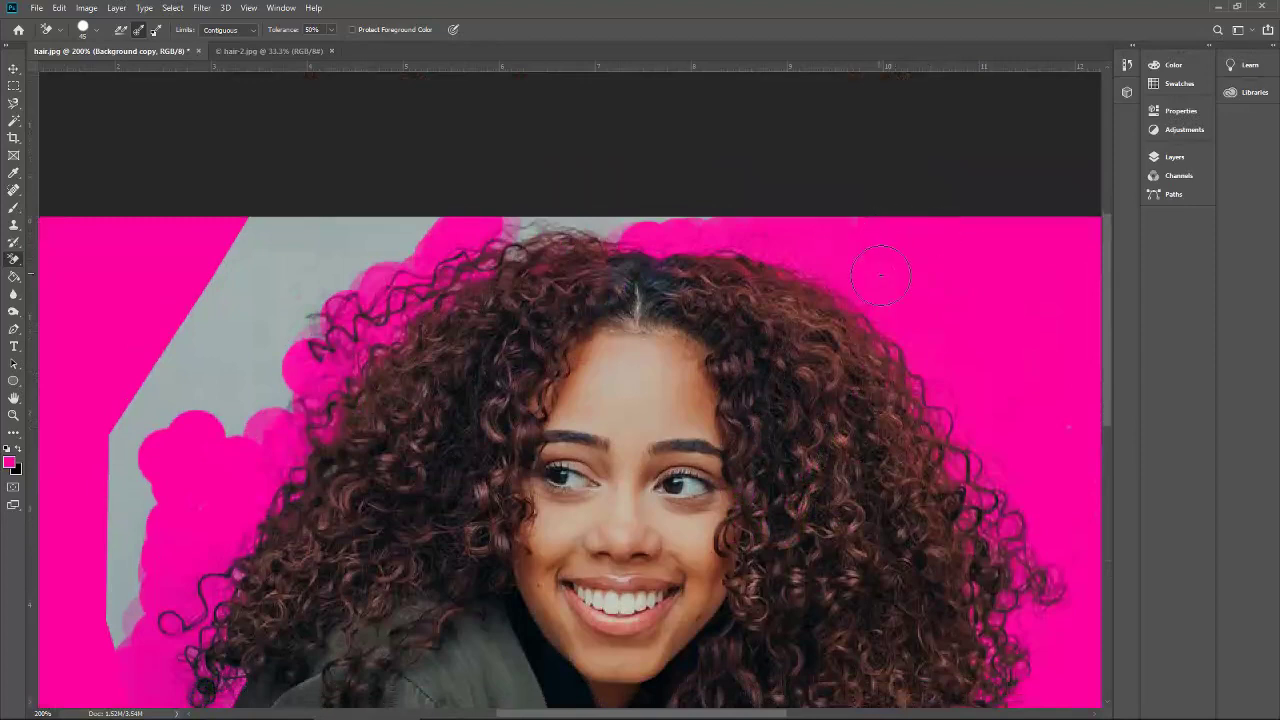
pyautogui.moveTo(752, 226)
pyautogui.mouseDown()
pyautogui.moveTo(566, 238)
pyautogui.moveTo(677, 215)
pyautogui.moveTo(493, 250)
pyautogui.moveTo(530, 228)
pyautogui.moveTo(493, 243)
pyautogui.moveTo(524, 218)
pyautogui.moveTo(363, 300)
pyautogui.moveTo(288, 395)
pyautogui.moveTo(318, 322)
pyautogui.moveTo(416, 225)
pyautogui.moveTo(311, 292)
pyautogui.moveTo(288, 378)
pyautogui.mouseUp()
pyautogui.click(520, 228)
pyautogui.moveTo(185, 527); pyautogui.dragTo(121, 575)
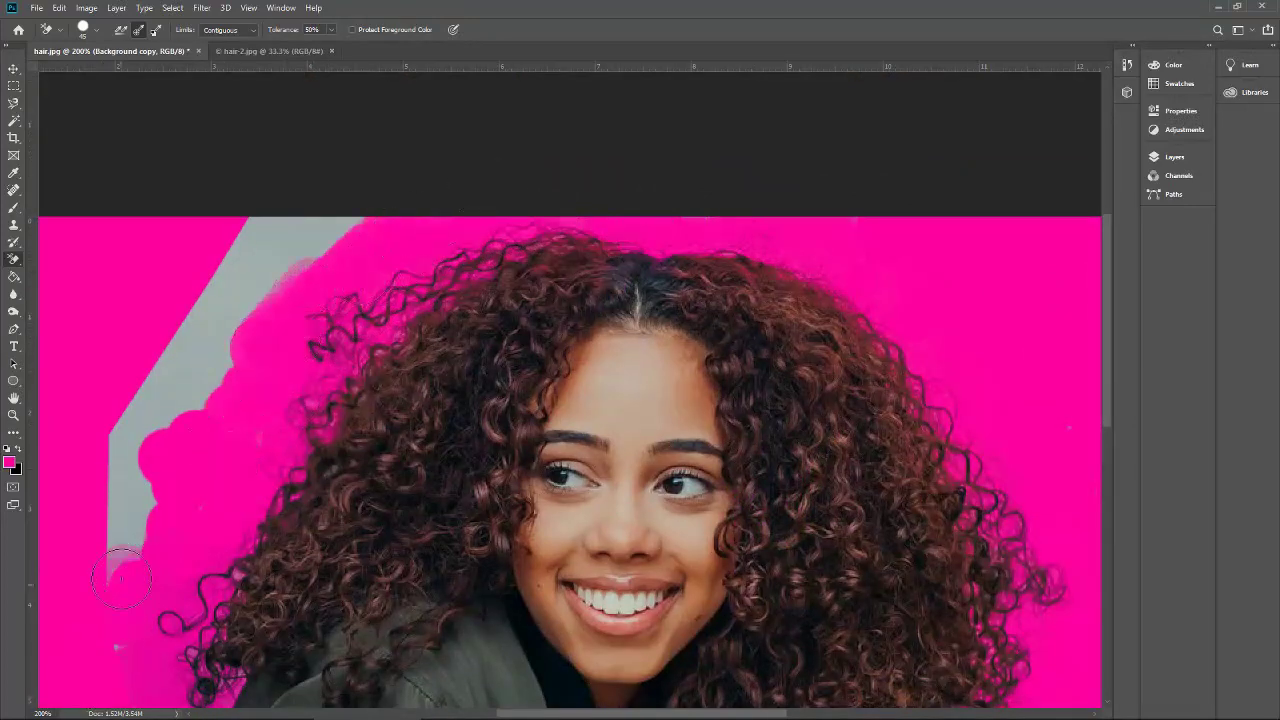
pyautogui.moveTo(137, 660)
pyautogui.mouseDown()
pyautogui.moveTo(125, 548)
pyautogui.moveTo(99, 607)
pyautogui.moveTo(134, 435)
pyautogui.moveTo(203, 357)
pyautogui.moveTo(268, 227)
pyautogui.moveTo(321, 172)
pyautogui.moveTo(345, 204)
pyautogui.moveTo(320, 259)
pyautogui.moveTo(170, 445)
pyautogui.mouseUp()
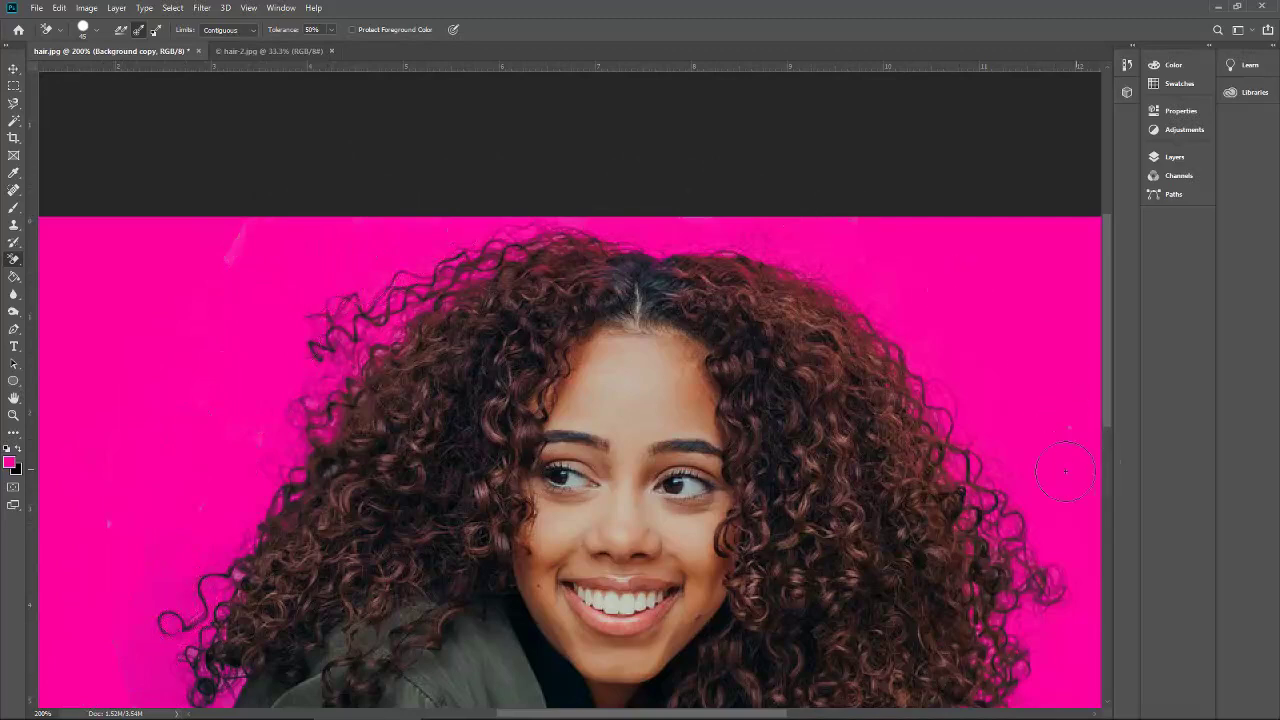
# - Switch to the regular Eraser with a 60 px brush and remove the faint haze beside the sleeve on the Background copy layer
pyautogui.hotkey('ctrl', '-')
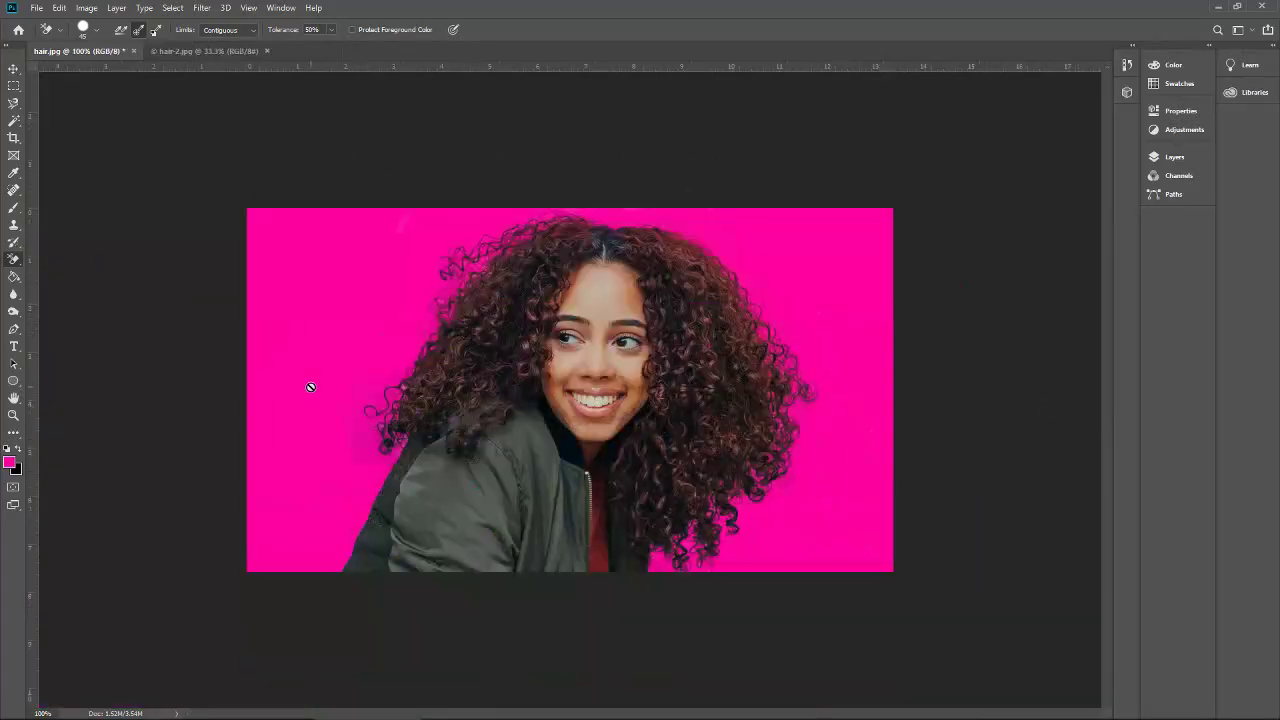
pyautogui.hotkey('ctrl', '+')
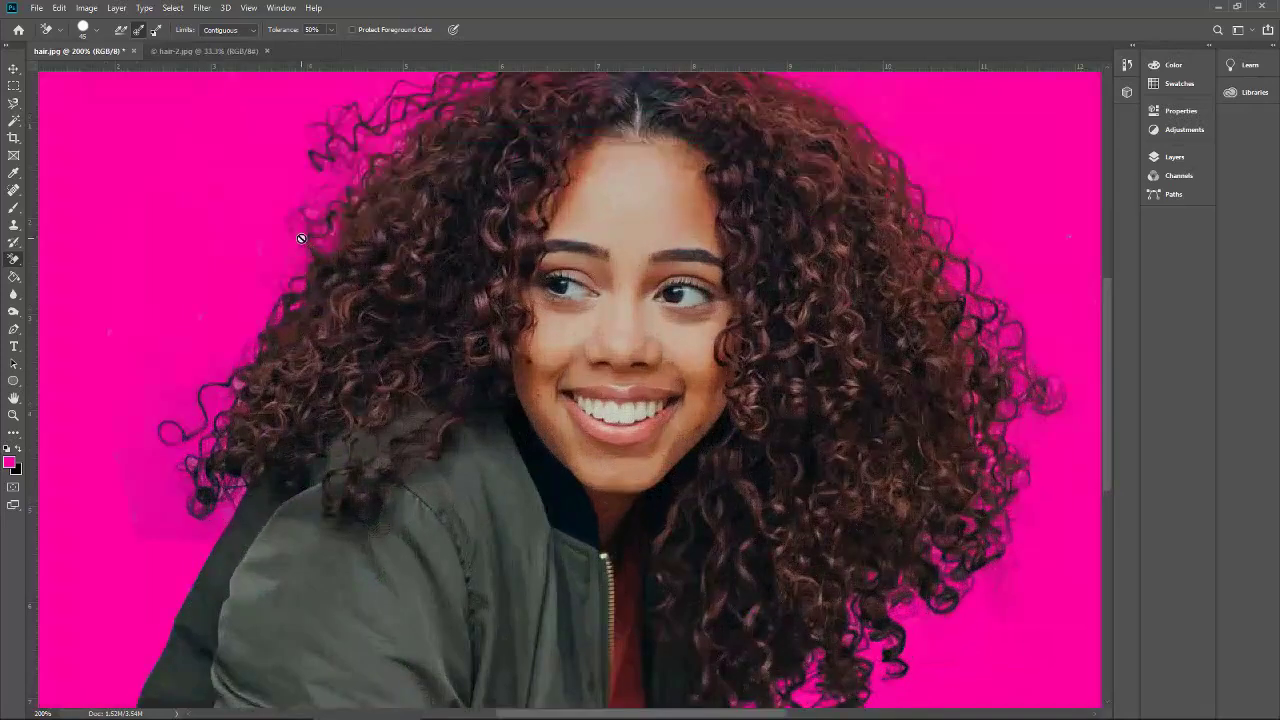
pyautogui.click(14, 259)
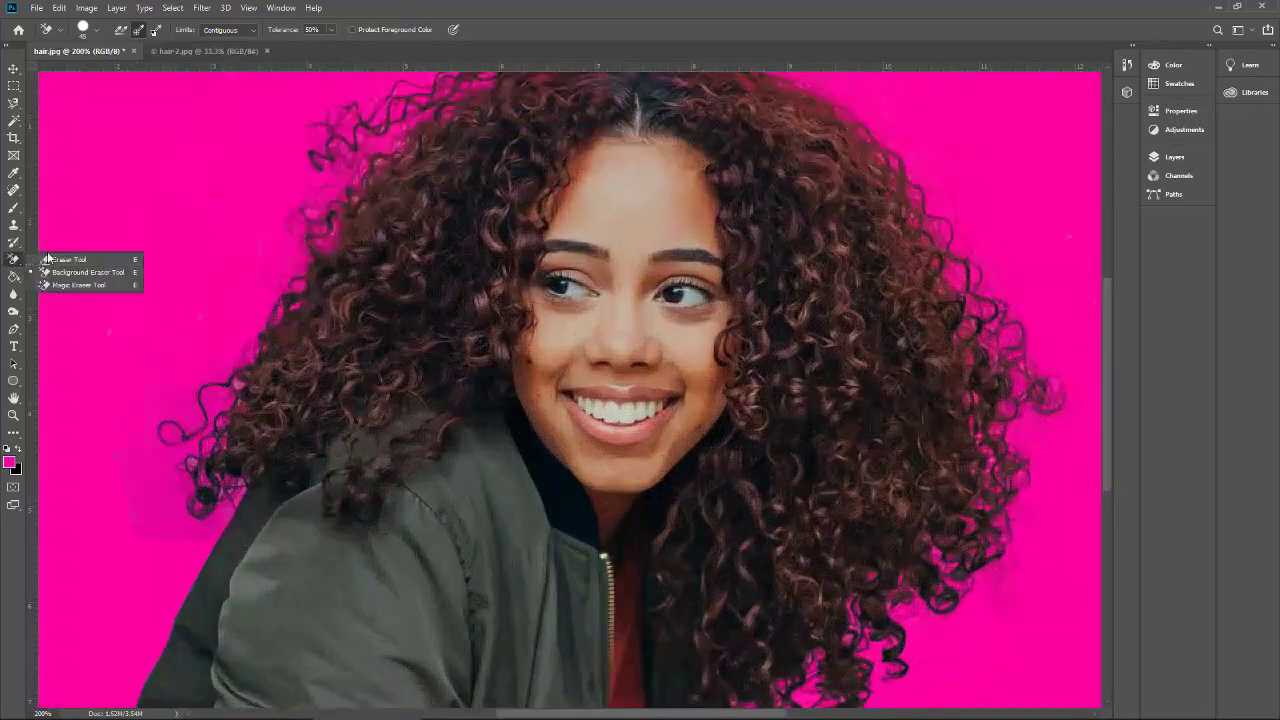
pyautogui.click(70, 258)
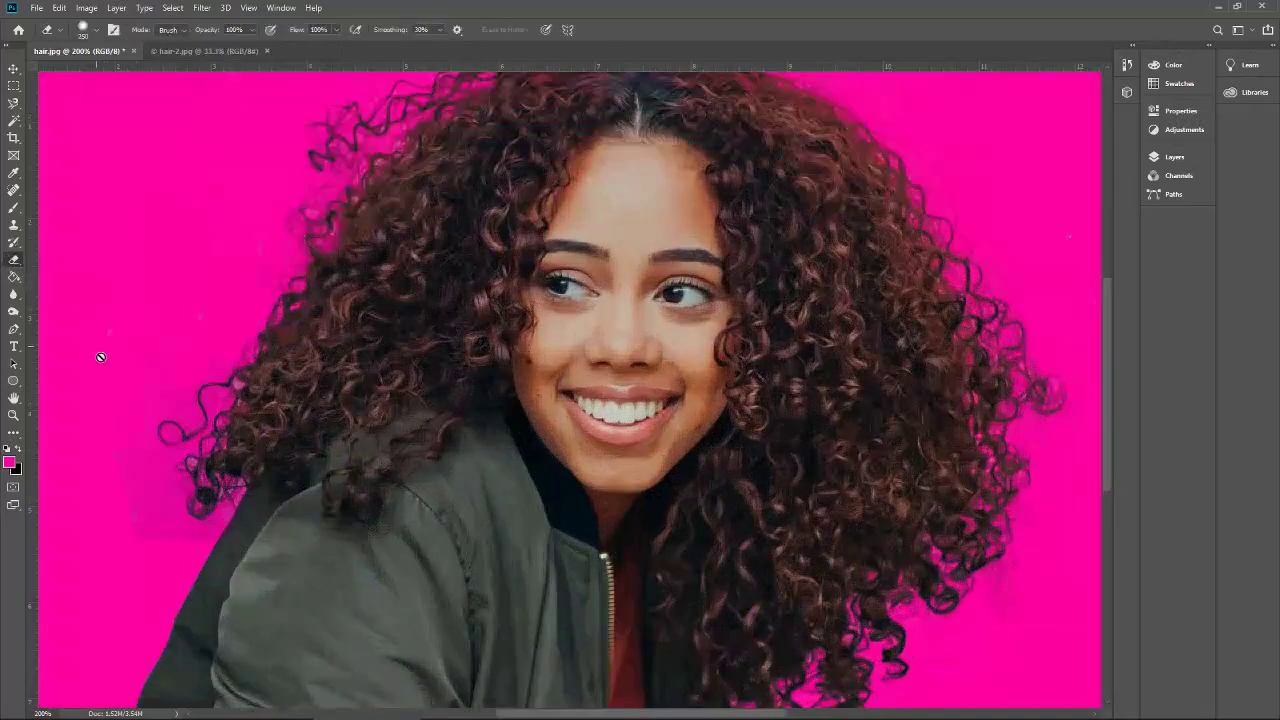
pyautogui.click(1160, 157)
pyautogui.click(1050, 231)
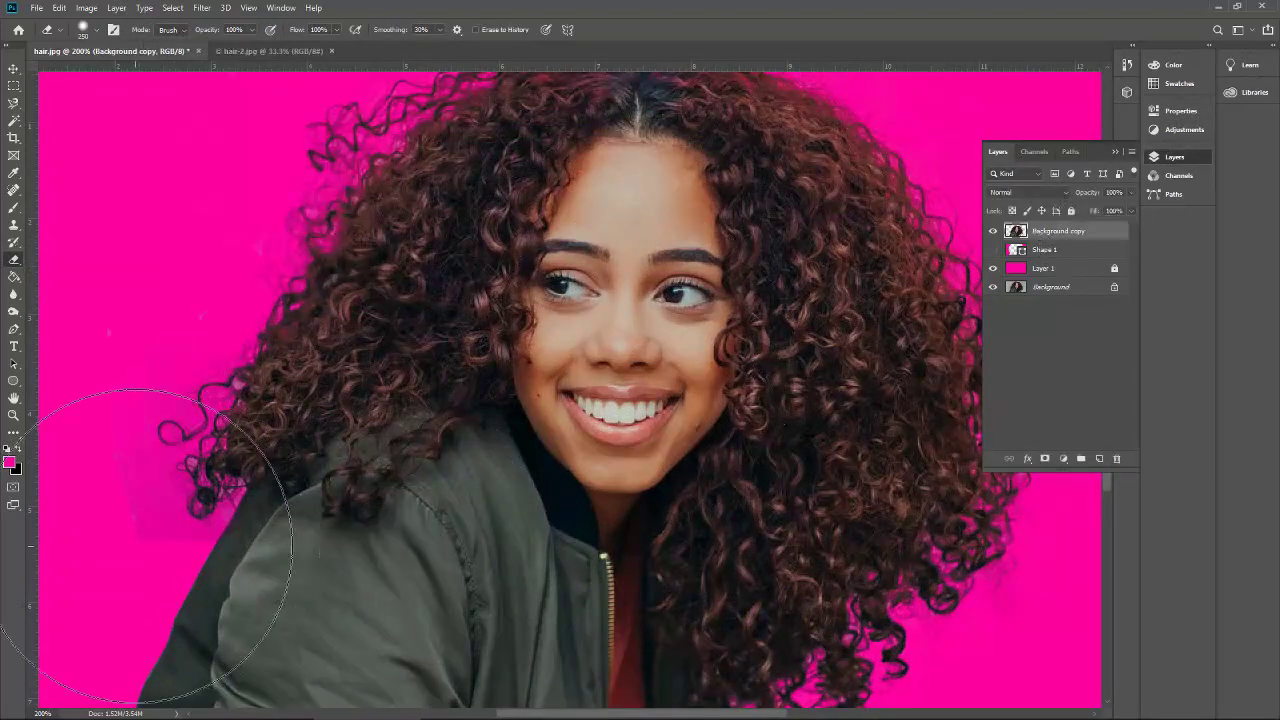
pyautogui.press('[')
pyautogui.press('[')
pyautogui.press('[')
pyautogui.press('[')
pyautogui.press('[')
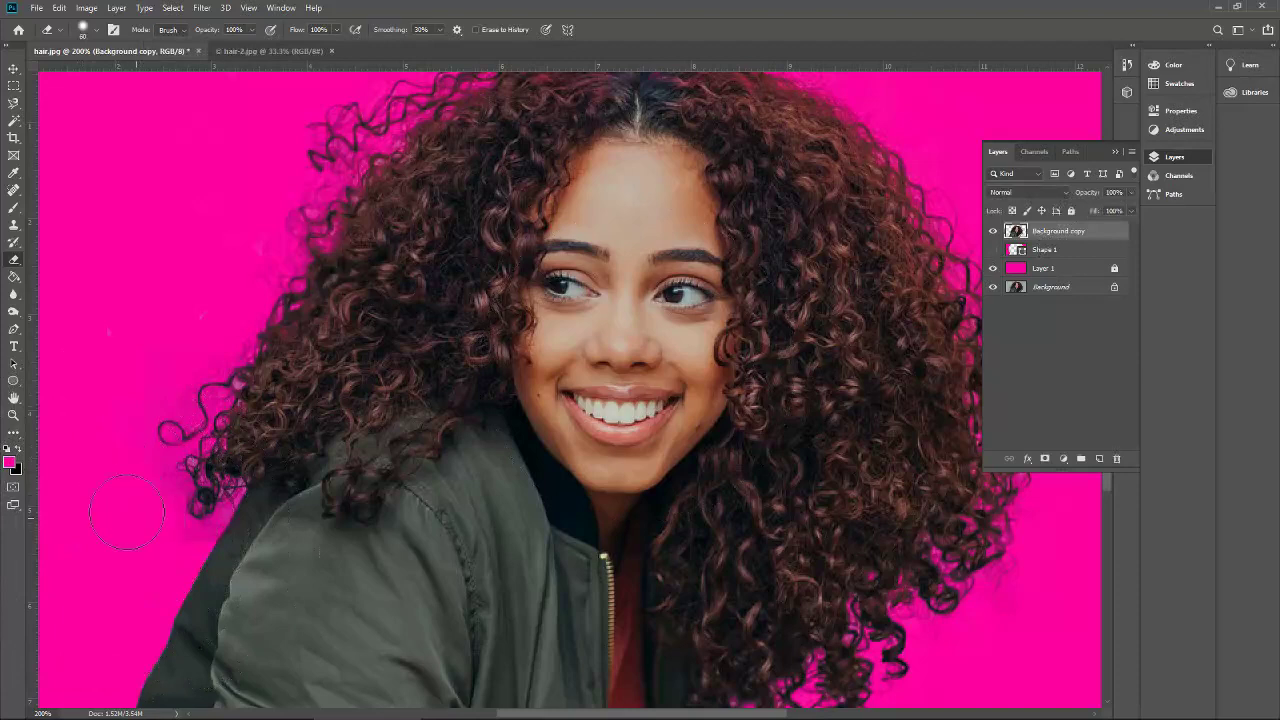
# - Unlock the pink Layer 1 and apply a white Color Overlay with Normal blending at 100% opacity
pyautogui.hotkey('ctrl', '-')
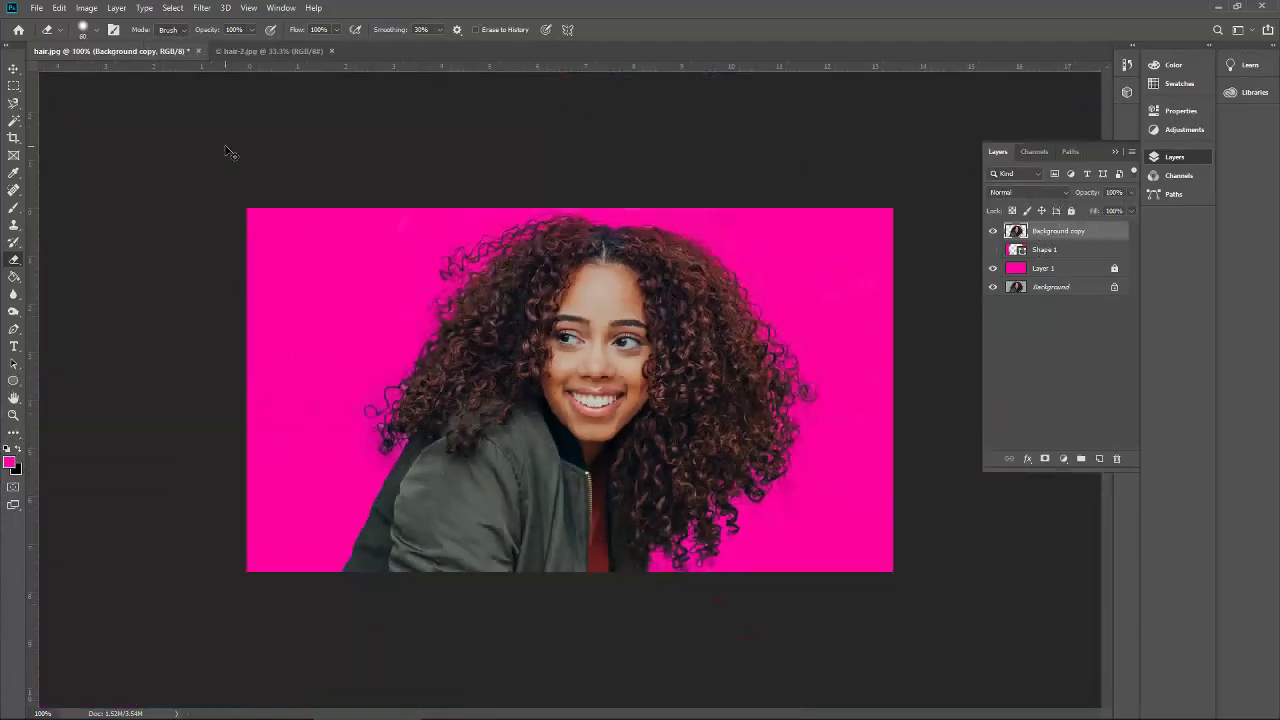
pyautogui.click(1027, 268)
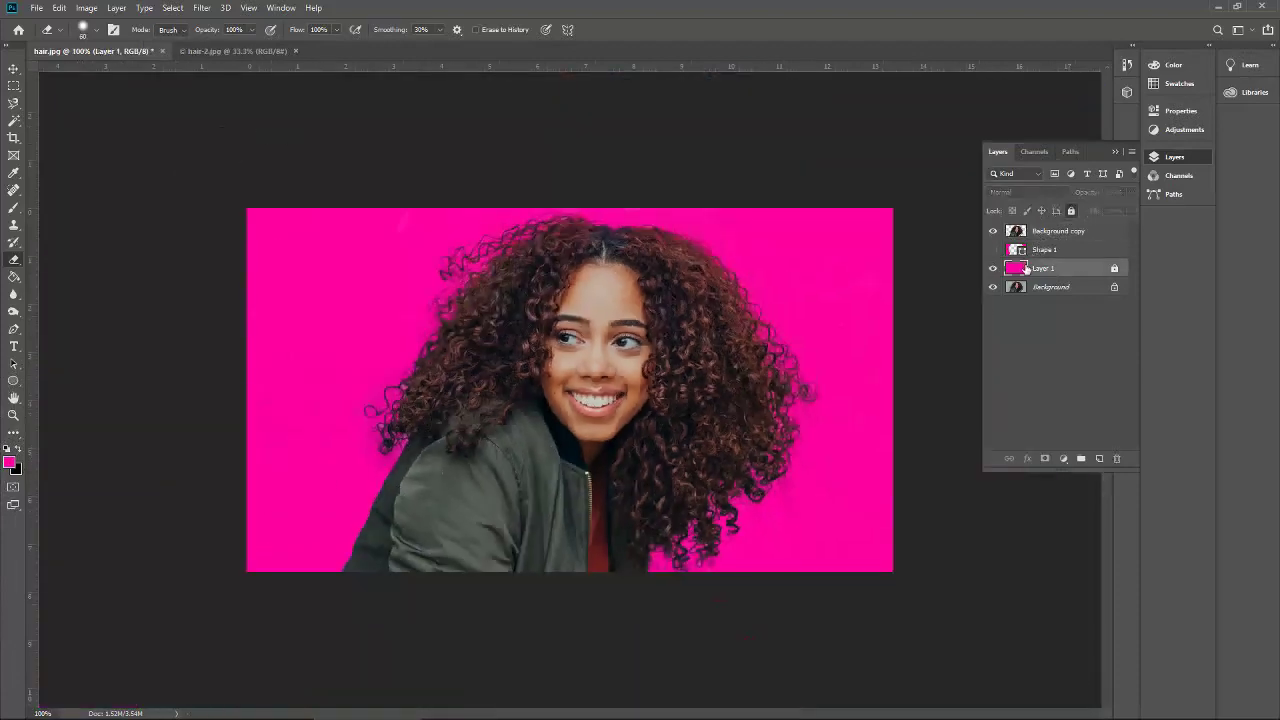
pyautogui.click(1070, 210)
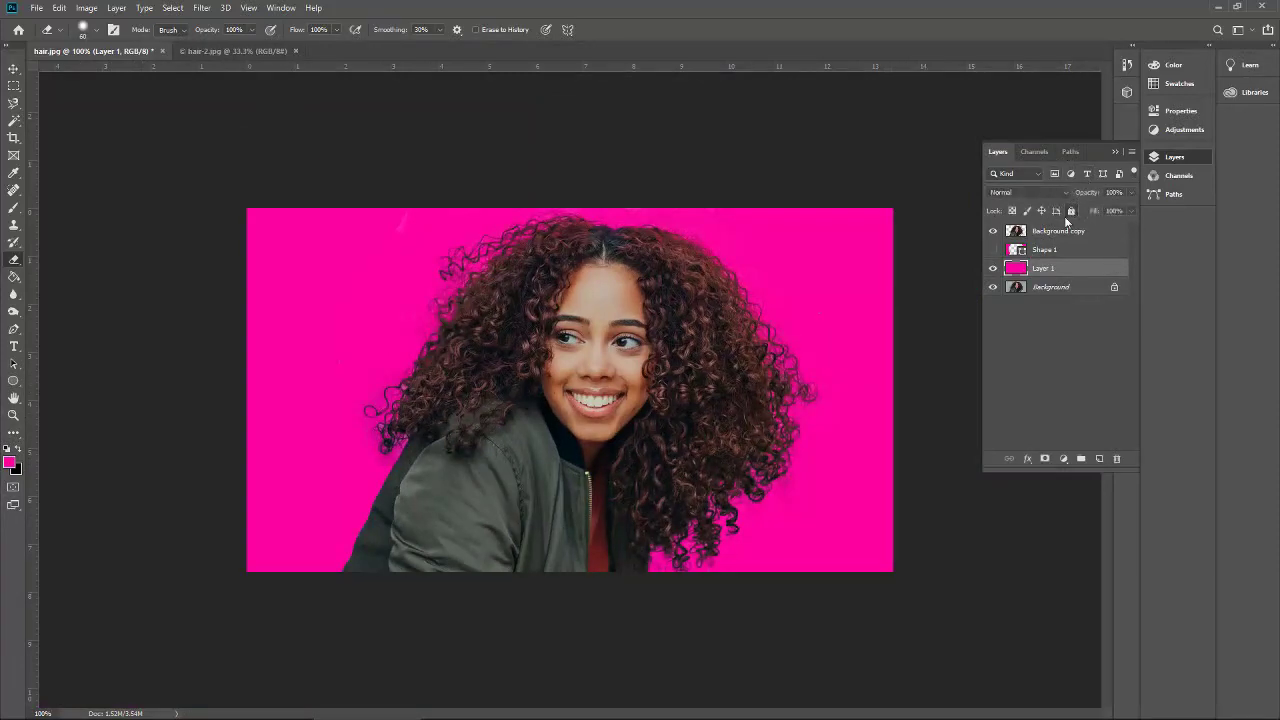
pyautogui.doubleClick(1030, 268)
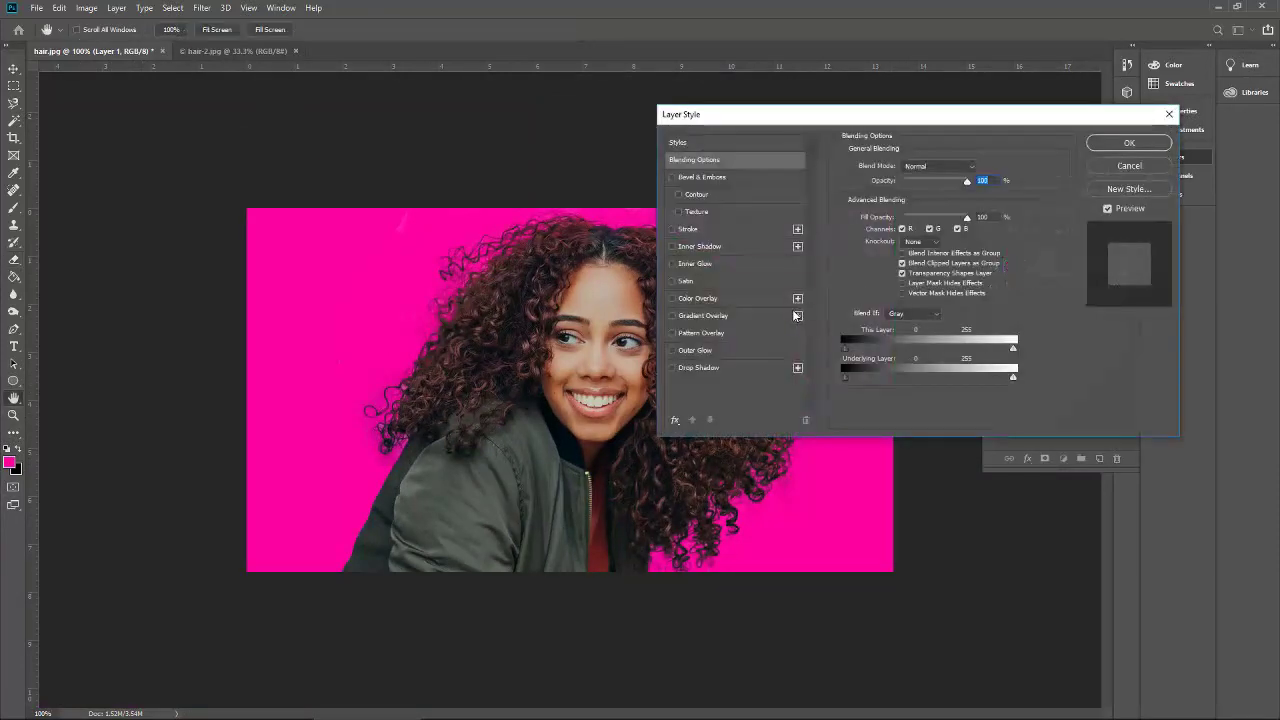
pyautogui.click(704, 298)
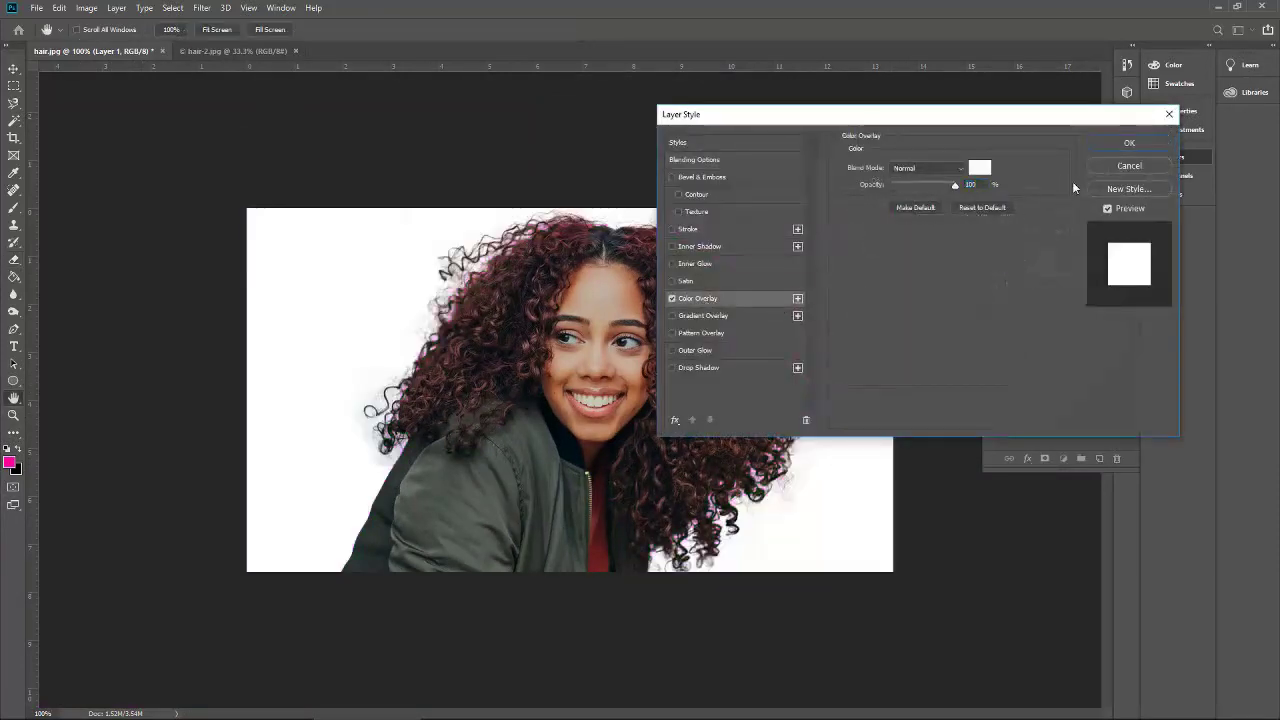
pyautogui.click(1129, 142)
# - Examine the cut-out hair edges against the white backdrop up close, using the Move tool with the layer list collapsed
pyautogui.click(13, 68)
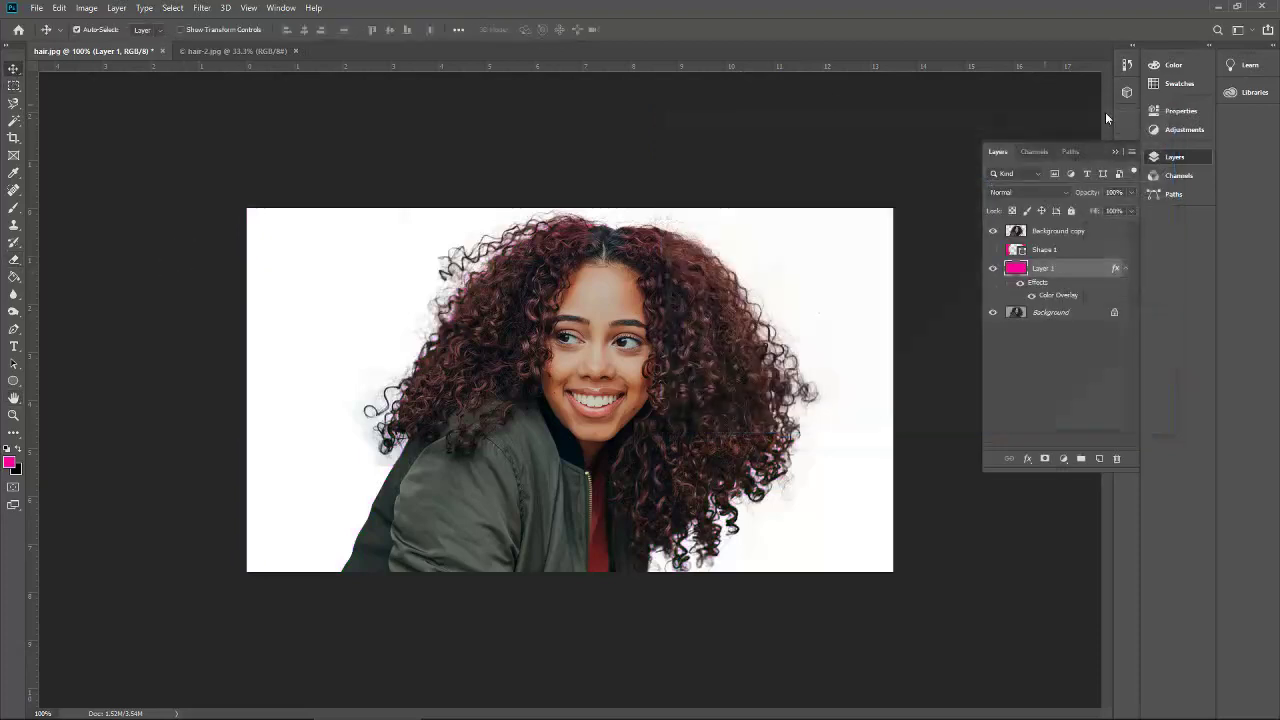
pyautogui.click(1117, 151)
pyautogui.hotkey('ctrl', '+')
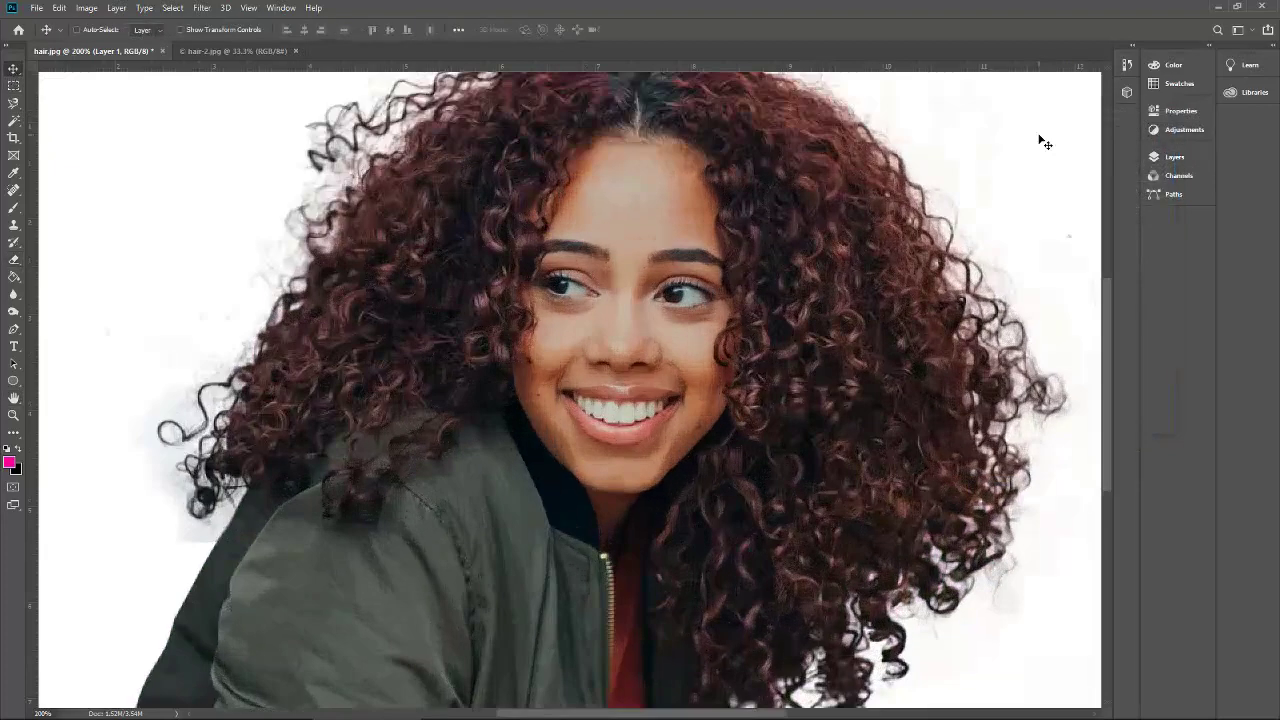
pyautogui.hotkey('ctrl', '+')
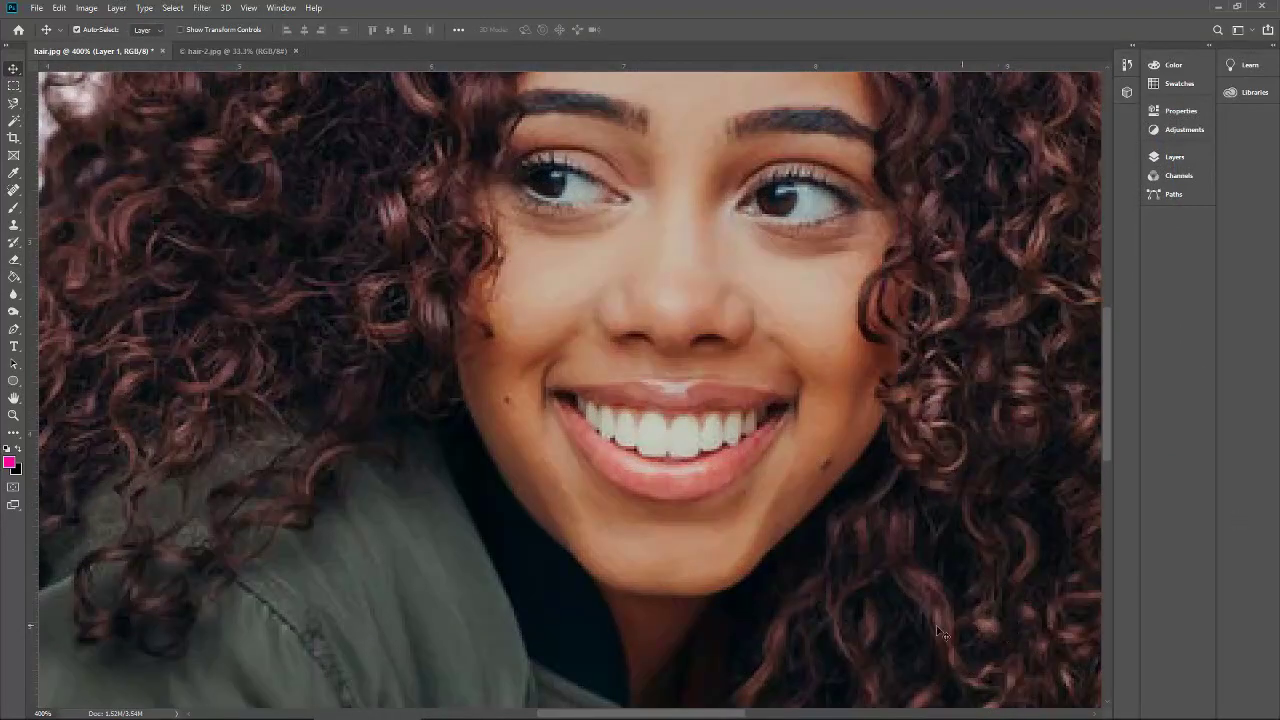
pyautogui.moveTo(735, 714); pyautogui.dragTo(851, 706)
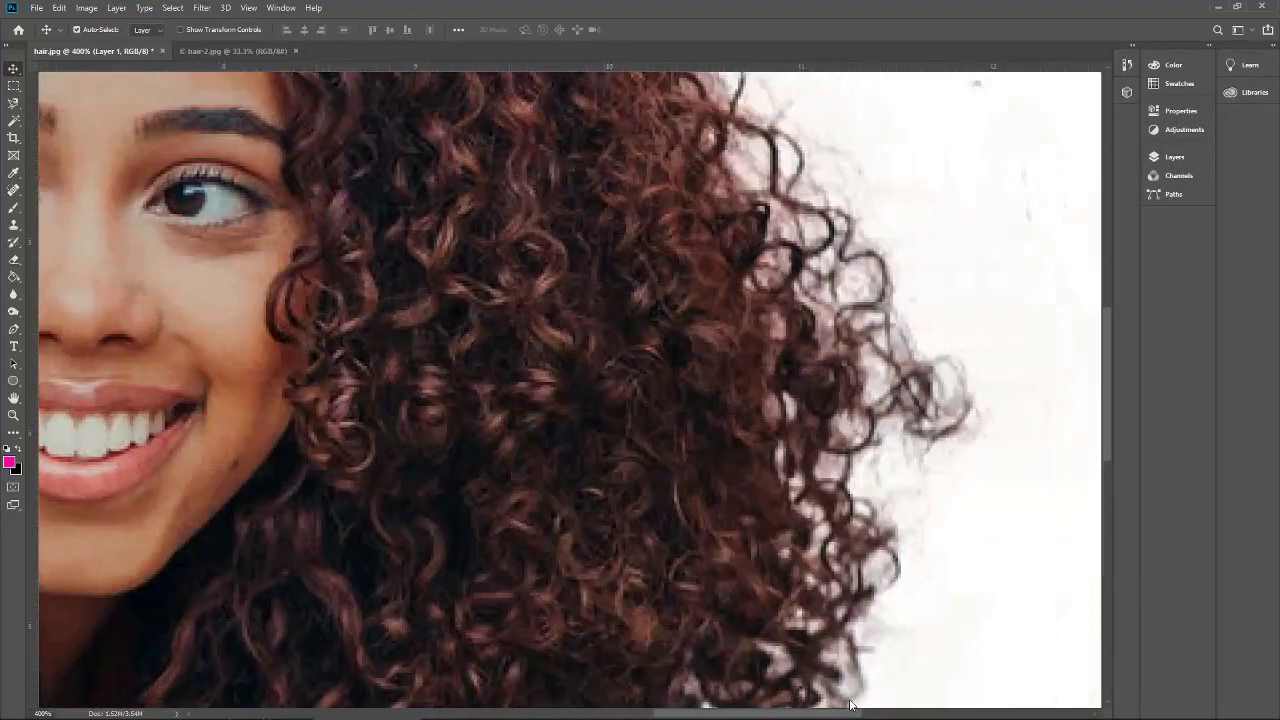
pyautogui.moveTo(1104, 432); pyautogui.dragTo(1107, 372)
pyautogui.hotkey('ctrl', '-')
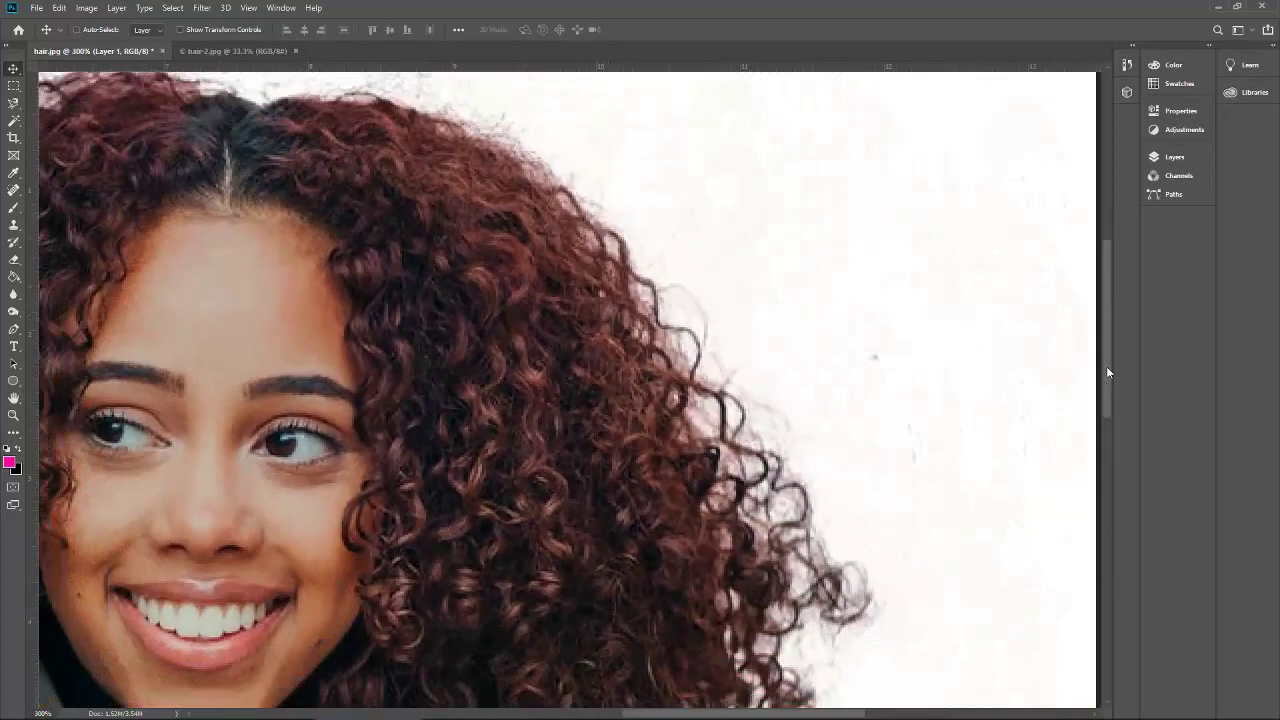
pyautogui.hotkey('ctrl', '-')
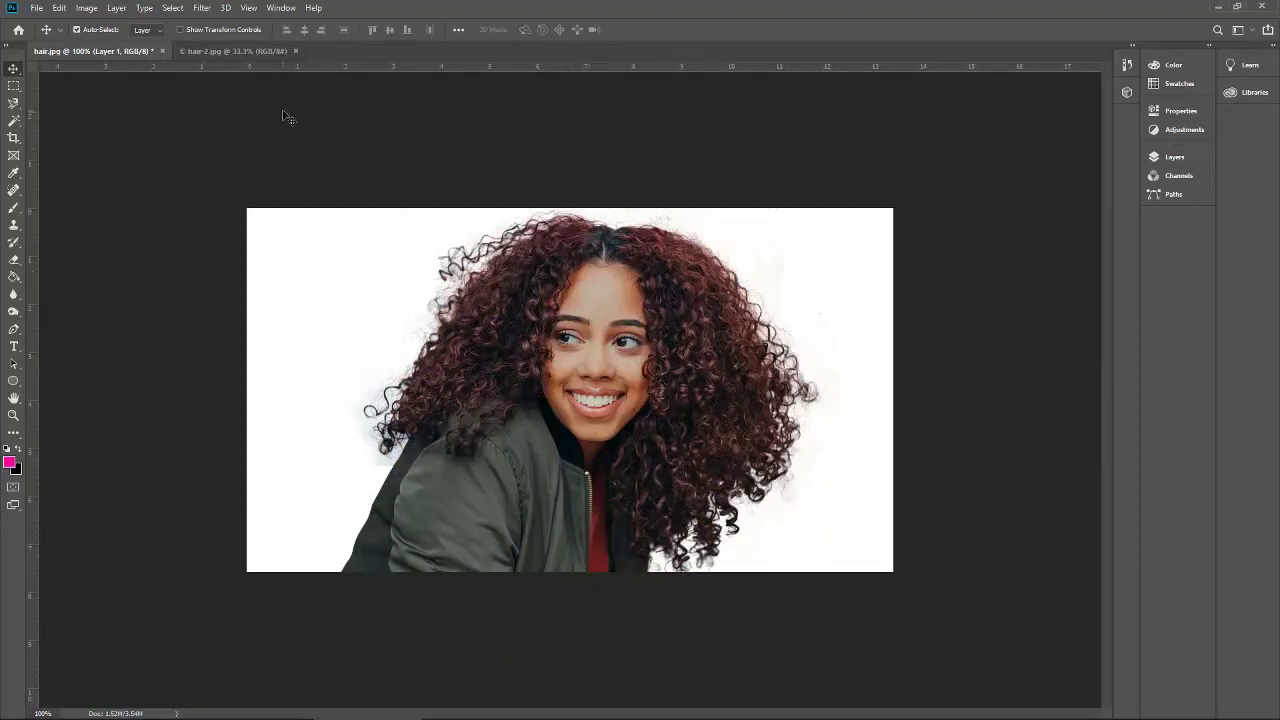
# - Switch to the hair-2.jpg document
pyautogui.click(222, 50)
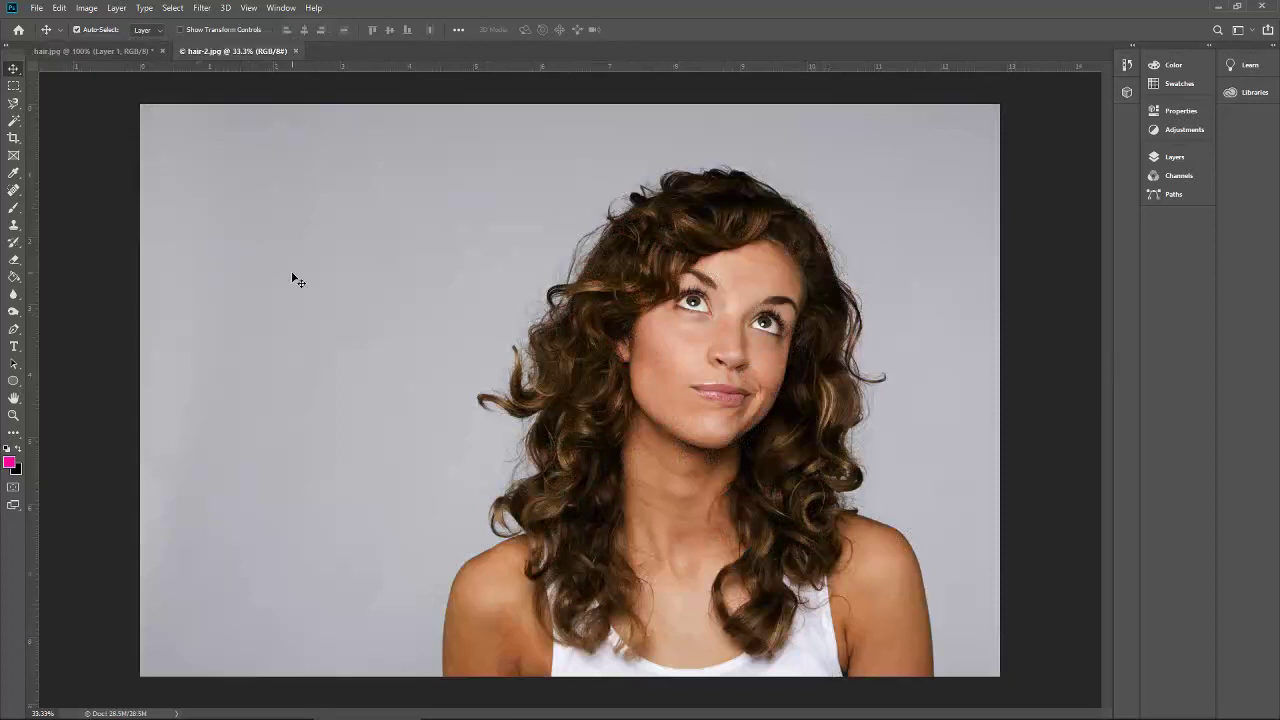
# - Switch to the Background Eraser and set its limits to Find Edges
pyautogui.press('e')
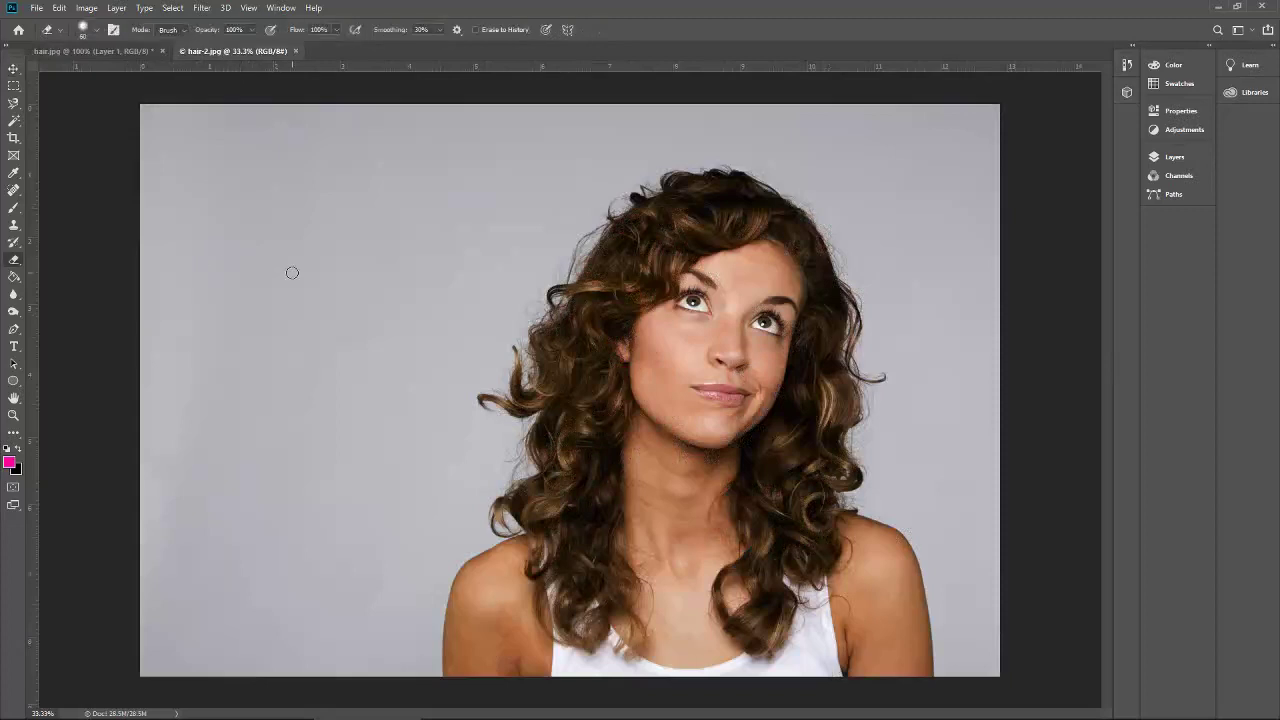
pyautogui.rightClick(14, 258)
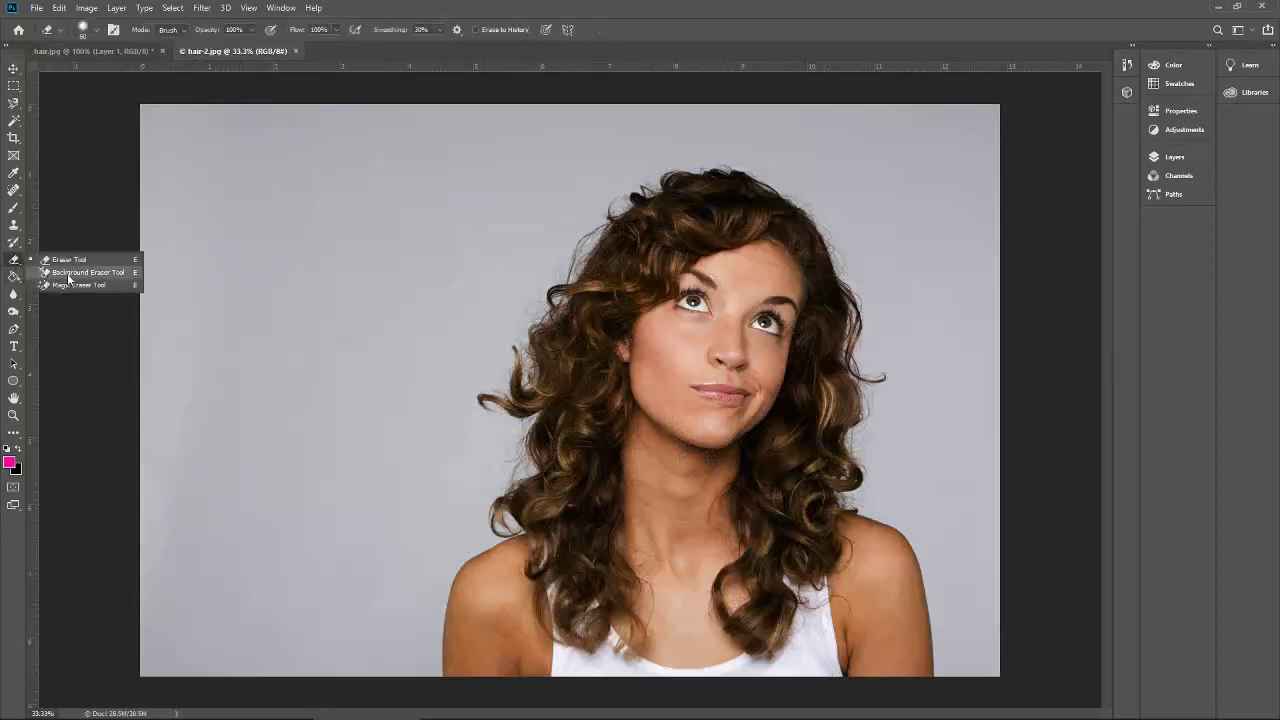
pyautogui.click(68, 273)
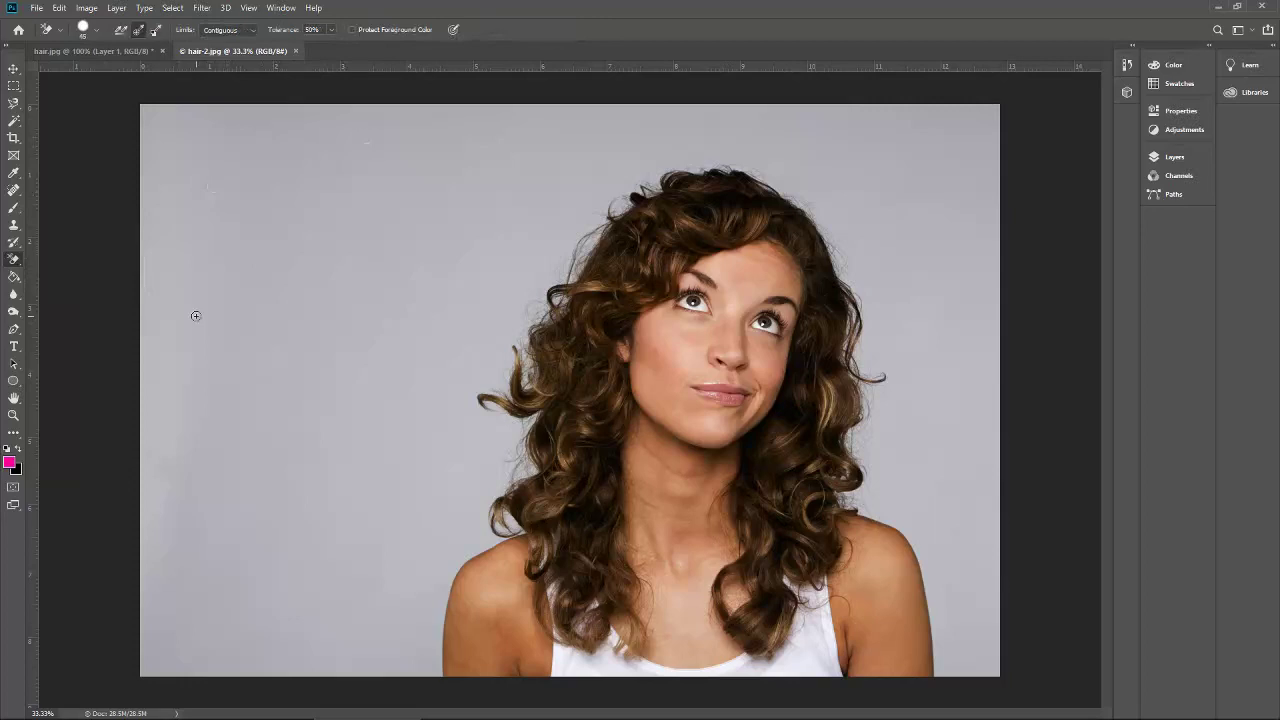
pyautogui.click(245, 31)
# - Sample the grey backdrop as the foreground color and erase the backdrop along both shoulders with the Background Eraser
pyautogui.press('i')
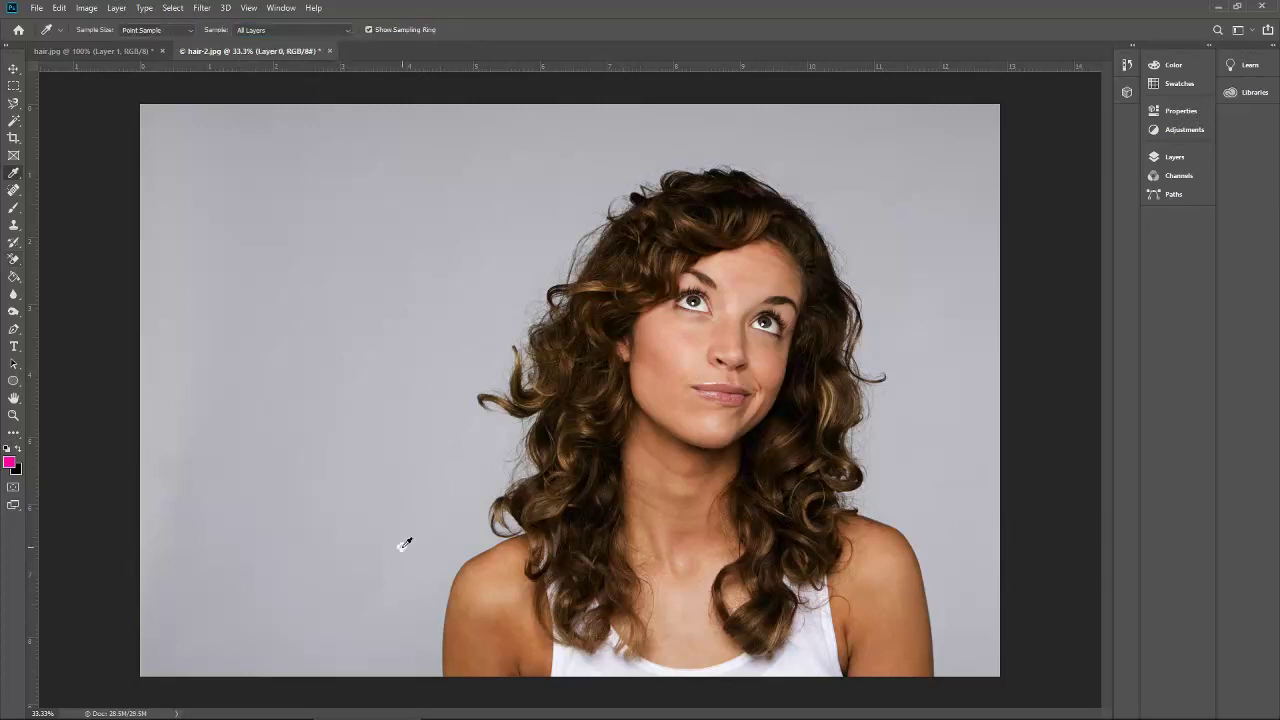
pyautogui.click(436, 551)
pyautogui.press('e')
pyautogui.moveTo(432, 585)
pyautogui.mouseDown()
pyautogui.moveTo(445, 623)
pyautogui.moveTo(435, 657)
pyautogui.moveTo(450, 640)
pyautogui.moveTo(444, 675)
pyautogui.moveTo(443, 598)
pyautogui.moveTo(502, 532)
pyautogui.moveTo(440, 587)
pyautogui.moveTo(428, 667)
pyautogui.moveTo(442, 699)
pyautogui.moveTo(438, 675)
pyautogui.moveTo(430, 698)
pyautogui.moveTo(435, 606)
pyautogui.mouseUp()
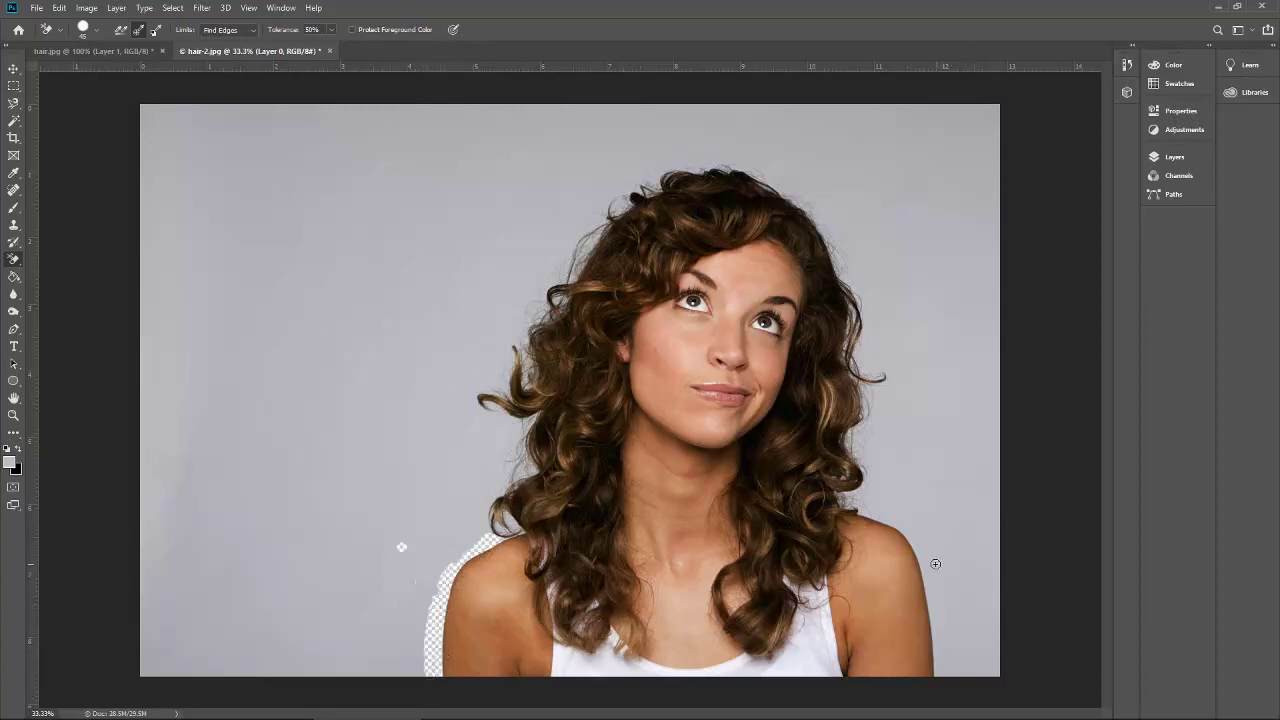
pyautogui.moveTo(935, 563)
pyautogui.mouseDown()
pyautogui.moveTo(937, 673)
pyautogui.moveTo(915, 580)
pyautogui.moveTo(932, 571)
pyautogui.moveTo(938, 587)
pyautogui.moveTo(901, 527)
pyautogui.moveTo(860, 510)
pyautogui.moveTo(924, 518)
pyautogui.moveTo(906, 526)
pyautogui.moveTo(867, 498)
pyautogui.moveTo(925, 523)
pyautogui.moveTo(938, 568)
pyautogui.moveTo(938, 537)
pyautogui.moveTo(952, 668)
pyautogui.moveTo(951, 538)
pyautogui.moveTo(914, 522)
pyautogui.moveTo(921, 549)
pyautogui.moveTo(910, 527)
pyautogui.moveTo(846, 503)
pyautogui.moveTo(861, 488)
pyautogui.moveTo(861, 501)
pyautogui.moveTo(842, 493)
pyautogui.moveTo(882, 496)
pyautogui.moveTo(965, 558)
pyautogui.moveTo(951, 575)
pyautogui.moveTo(948, 533)
pyautogui.mouseUp()
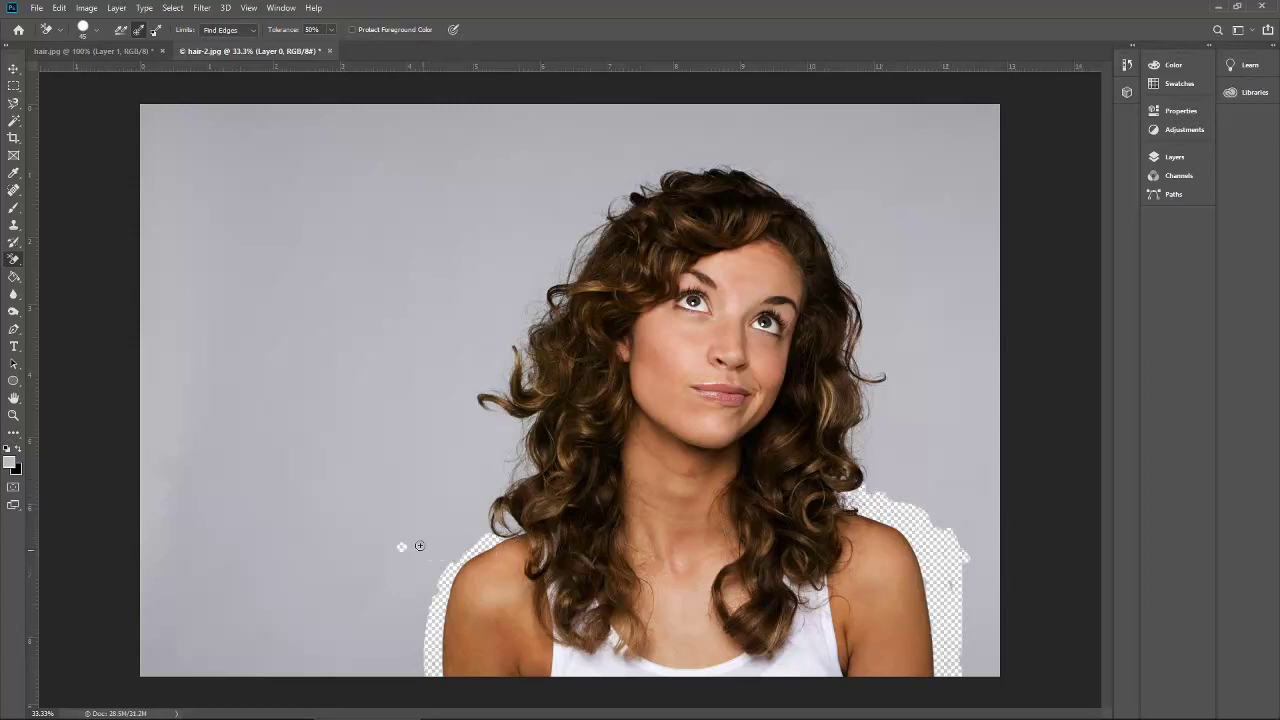
# - Set the Background Eraser's limits to Contiguous, try a stroke across the outward-flicking curl, and undo it
pyautogui.click(245, 32)
pyautogui.click(225, 48)
pyautogui.hotkey('ctrl', '+')
pyautogui.hotkey('ctrl', '+')
pyautogui.hotkey('ctrl', '+')
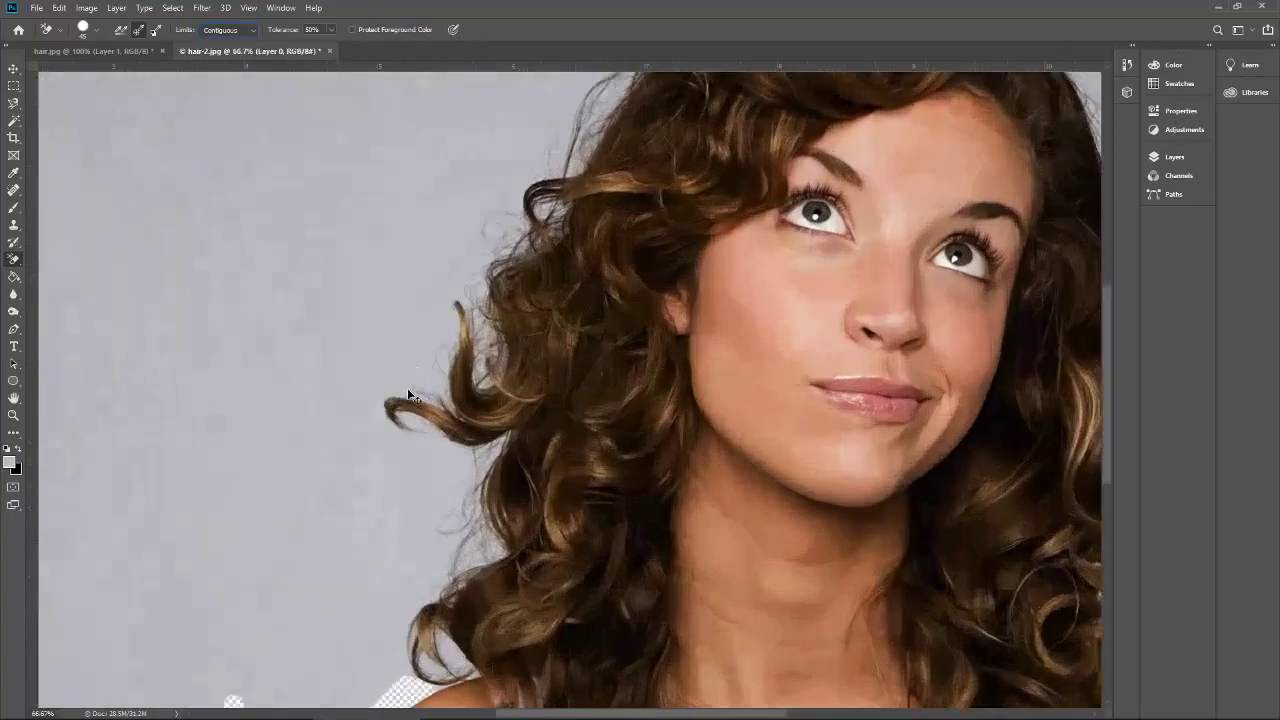
pyautogui.moveTo(432, 380)
pyautogui.mouseDown()
pyautogui.moveTo(470, 331)
pyautogui.moveTo(432, 431)
pyautogui.moveTo(494, 343)
pyautogui.moveTo(329, 477)
pyautogui.mouseUp()
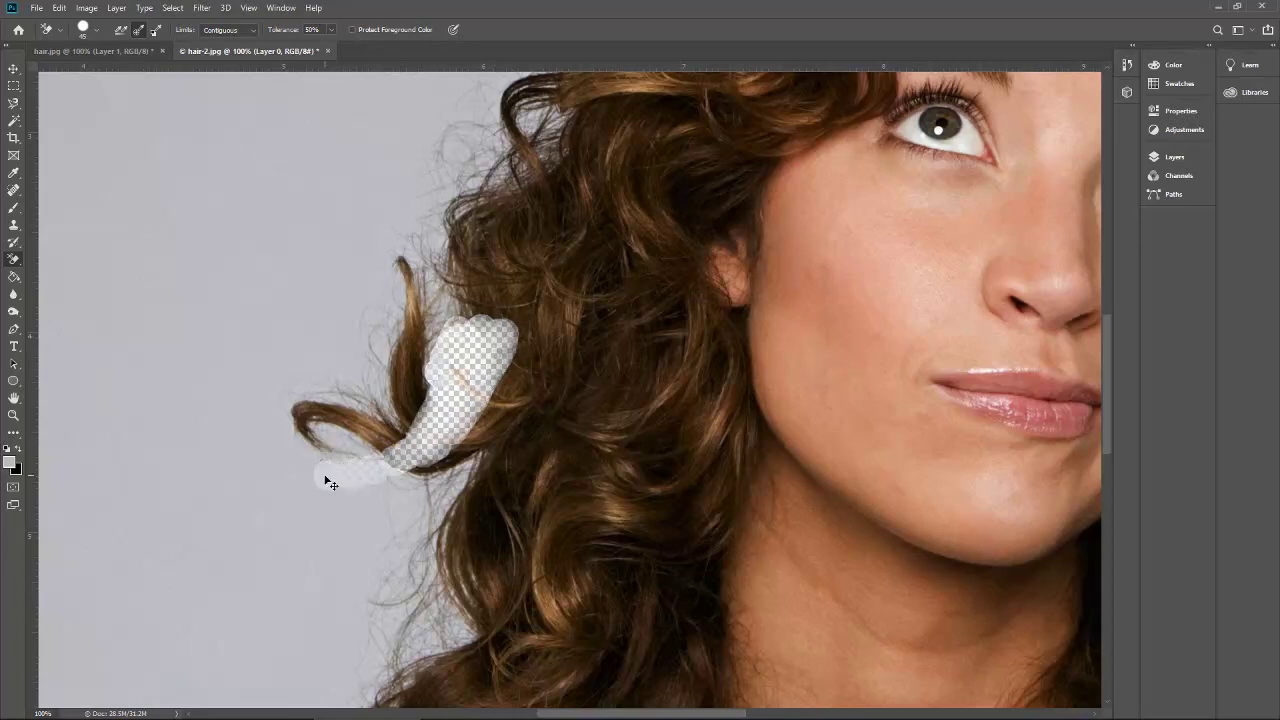
pyautogui.hotkey('ctrl', 'z')
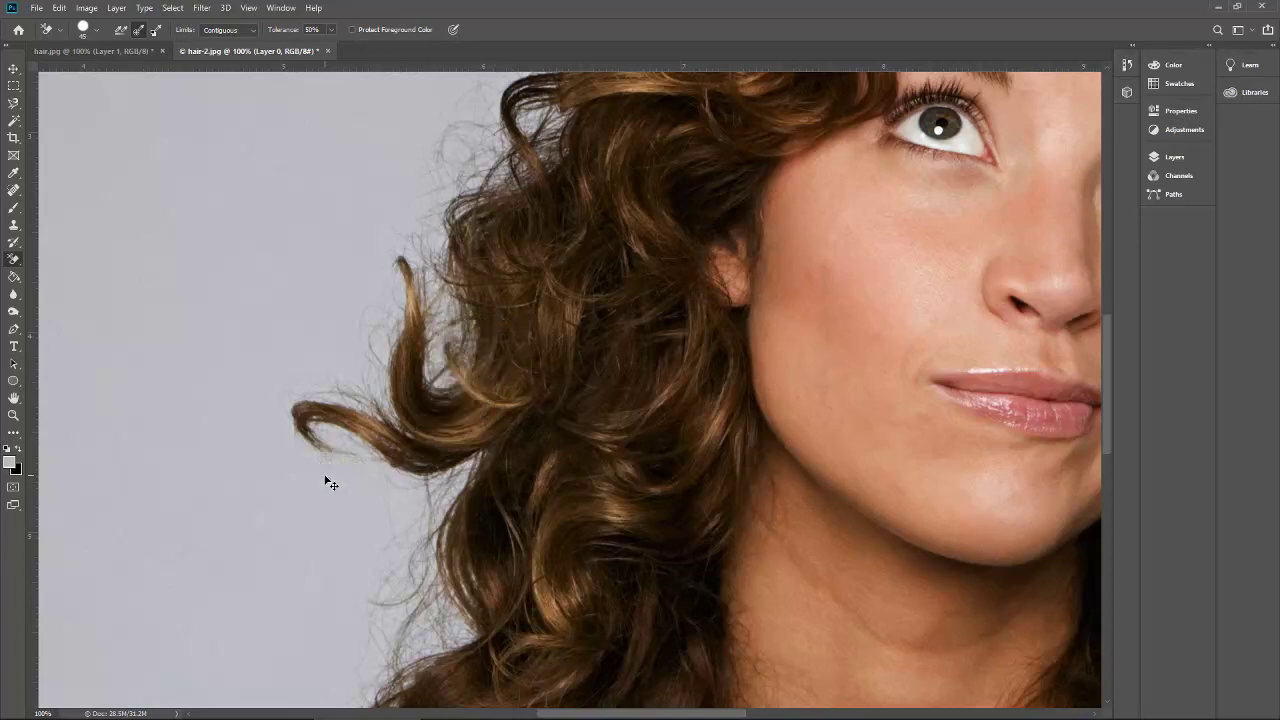
# - Resample the grey backdrop beside the hair as foreground color and erase the backdrop around the curls on the image's left side
pyautogui.press('i')
pyautogui.click(184, 228)
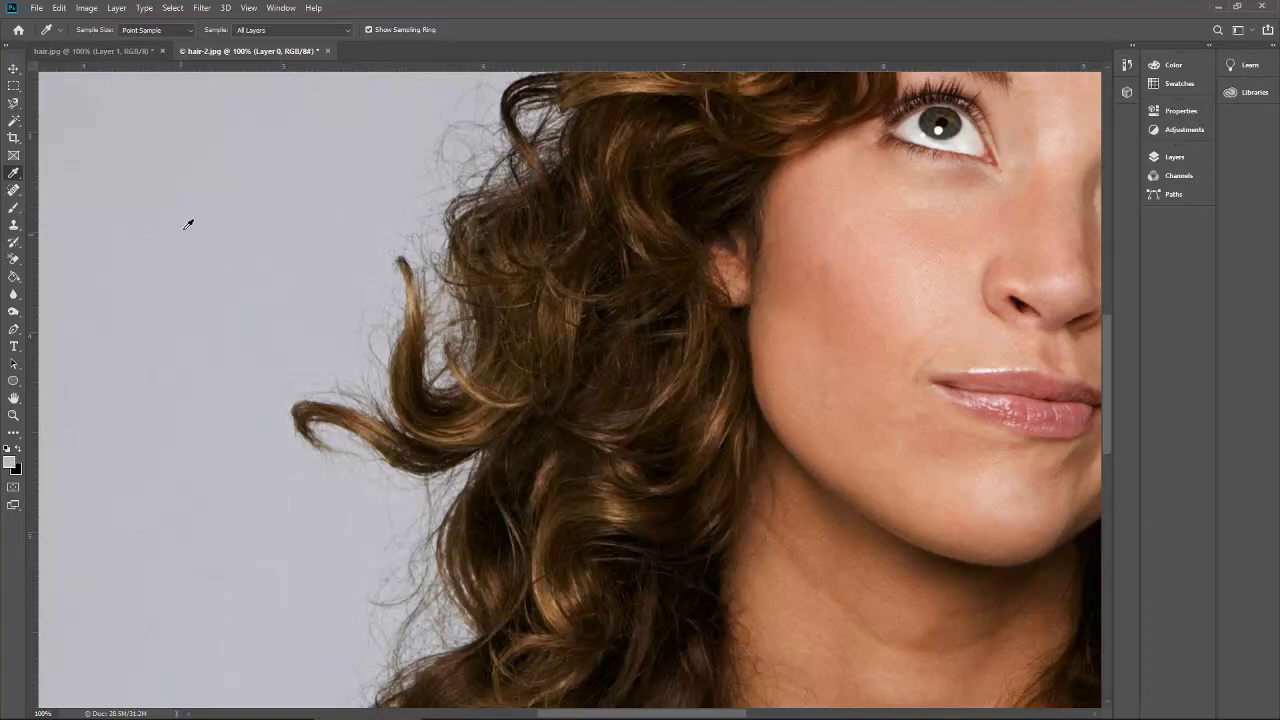
pyautogui.click(171, 205)
pyautogui.press('e')
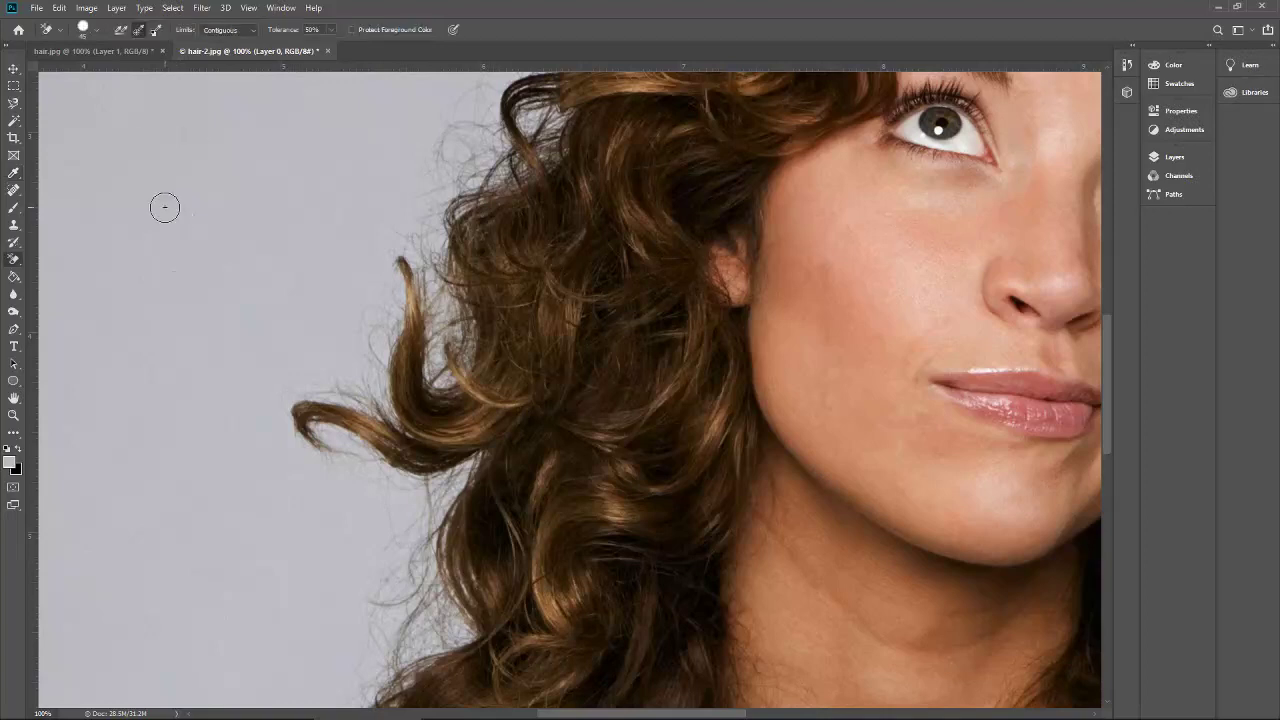
pyautogui.moveTo(388, 288)
pyautogui.mouseDown()
pyautogui.moveTo(392, 342)
pyautogui.moveTo(445, 370)
pyautogui.moveTo(452, 352)
pyautogui.moveTo(428, 228)
pyautogui.moveTo(376, 340)
pyautogui.moveTo(385, 382)
pyautogui.moveTo(338, 448)
pyautogui.moveTo(313, 424)
pyautogui.moveTo(334, 480)
pyautogui.moveTo(285, 415)
pyautogui.moveTo(345, 320)
pyautogui.mouseUp()
pyautogui.moveTo(468, 265)
pyautogui.mouseDown()
pyautogui.moveTo(441, 533)
pyautogui.moveTo(449, 523)
pyautogui.moveTo(459, 477)
pyautogui.moveTo(403, 465)
pyautogui.moveTo(385, 484)
pyautogui.moveTo(401, 457)
pyautogui.moveTo(312, 554)
pyautogui.moveTo(324, 563)
pyautogui.moveTo(325, 549)
pyautogui.moveTo(372, 595)
pyautogui.moveTo(423, 568)
pyautogui.moveTo(471, 642)
pyautogui.moveTo(445, 670)
pyautogui.moveTo(448, 623)
pyautogui.moveTo(506, 581)
pyautogui.moveTo(489, 572)
pyautogui.moveTo(376, 633)
pyautogui.moveTo(383, 642)
pyautogui.moveTo(425, 576)
pyautogui.moveTo(385, 657)
pyautogui.moveTo(434, 654)
pyautogui.moveTo(353, 590)
pyautogui.moveTo(375, 573)
pyautogui.moveTo(350, 559)
pyautogui.moveTo(346, 582)
pyautogui.moveTo(380, 543)
pyautogui.moveTo(391, 566)
pyautogui.moveTo(429, 583)
pyautogui.mouseUp()
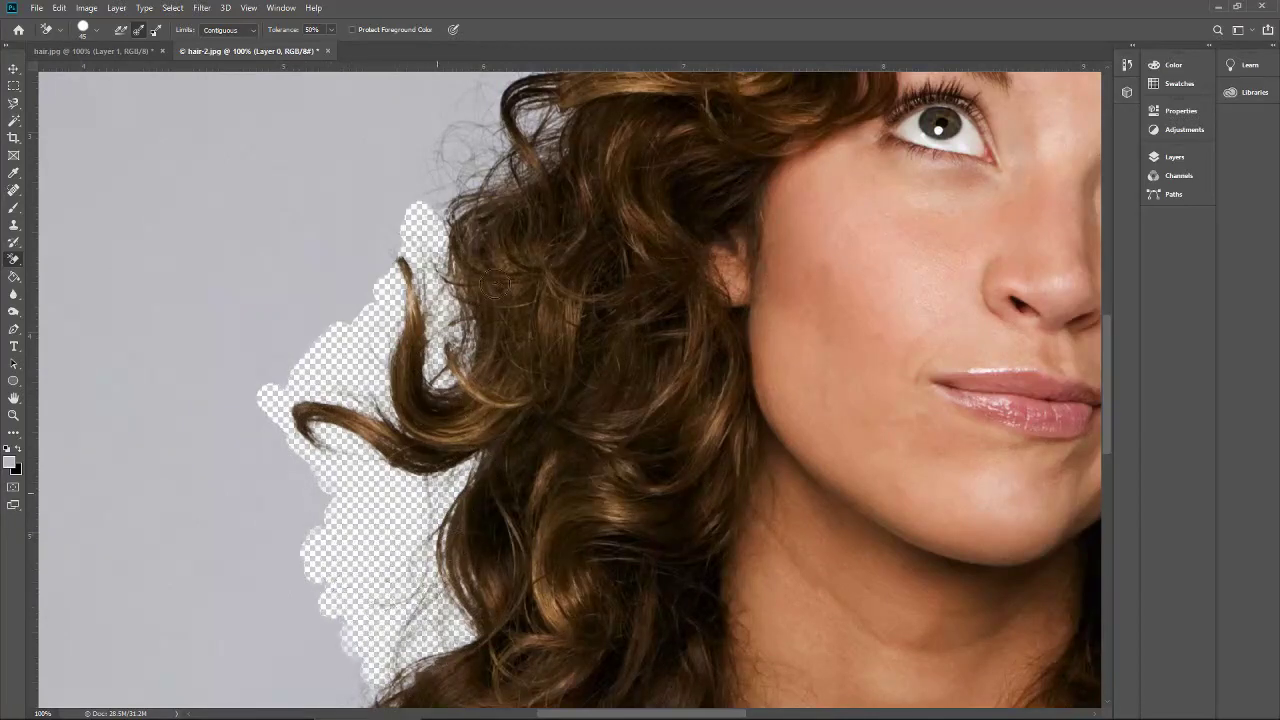
pyautogui.moveTo(456, 241)
pyautogui.mouseDown()
pyautogui.moveTo(498, 172)
pyautogui.moveTo(554, 130)
pyautogui.moveTo(505, 150)
pyautogui.moveTo(563, 136)
pyautogui.moveTo(462, 210)
pyautogui.moveTo(446, 190)
pyautogui.moveTo(440, 215)
pyautogui.moveTo(493, 132)
pyautogui.mouseUp()
# - Undo all background-erasing strokes around the hair and shoulders to restore the original Background layer
pyautogui.hotkey('ctrl', '-')
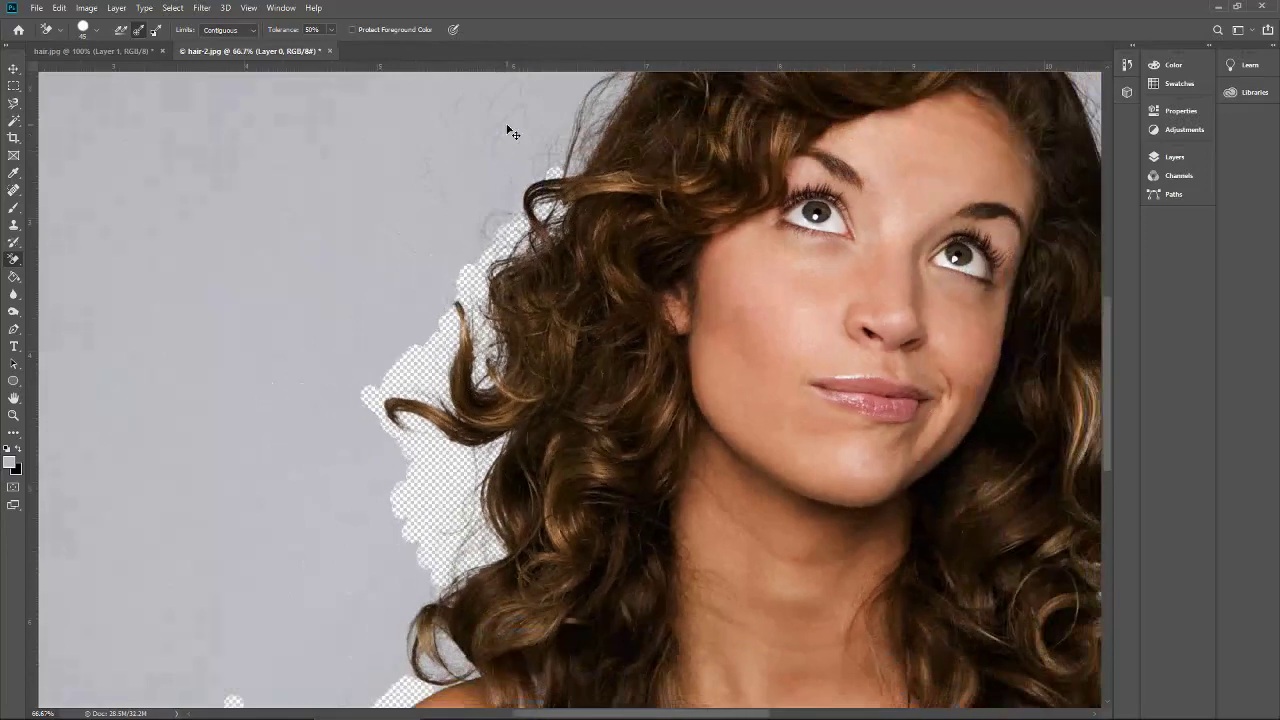
pyautogui.hotkey('ctrl', '-')
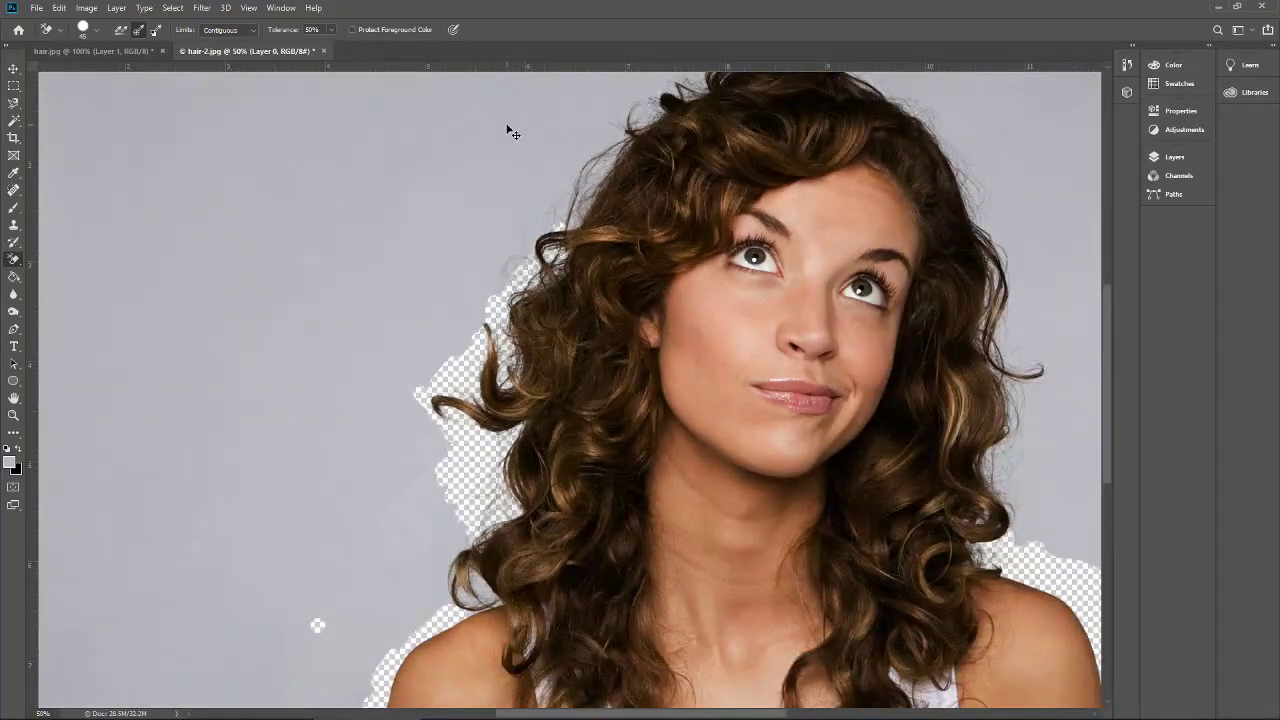
pyautogui.hotkey('ctrl', '+')
pyautogui.hotkey('ctrl', '+')
pyautogui.hotkey('ctrl', '-')
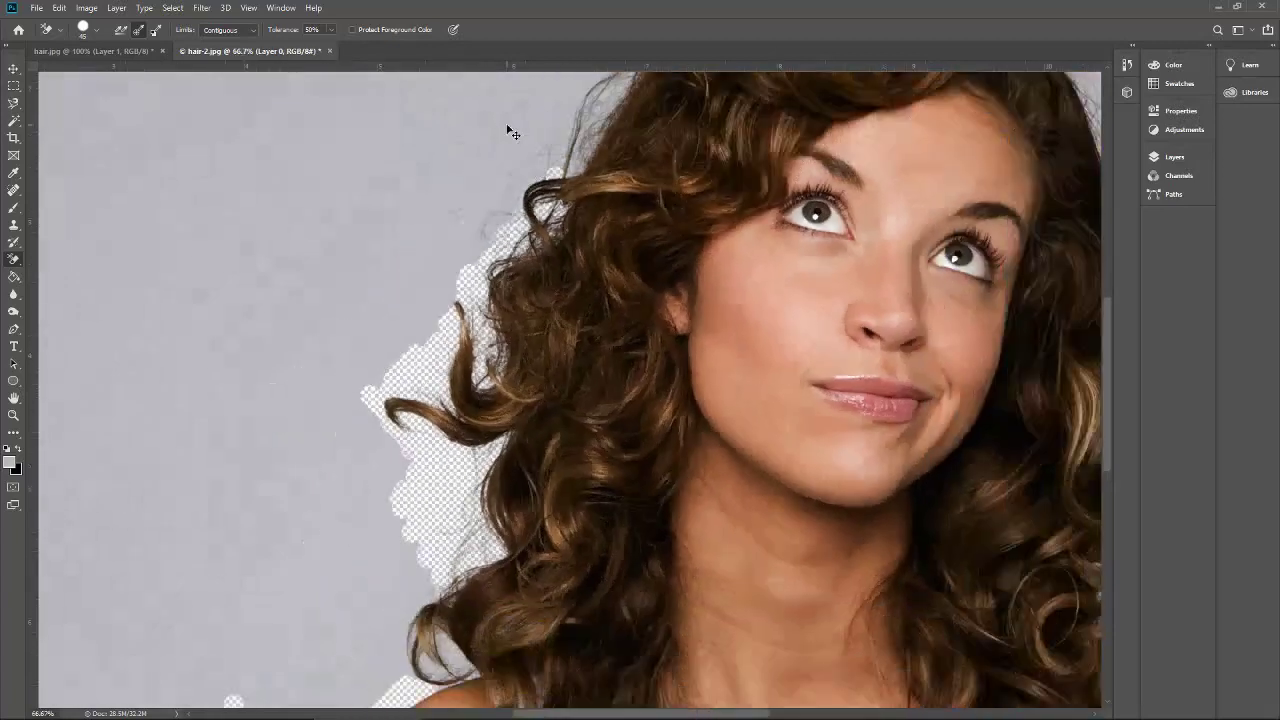
pyautogui.hotkey('ctrl', '-')
pyautogui.hotkey('ctrl', '-')
pyautogui.hotkey('ctrl', 'z')
pyautogui.hotkey('ctrl', 'z')
pyautogui.hotkey('ctrl', 'z')
pyautogui.hotkey('ctrl', 'z')
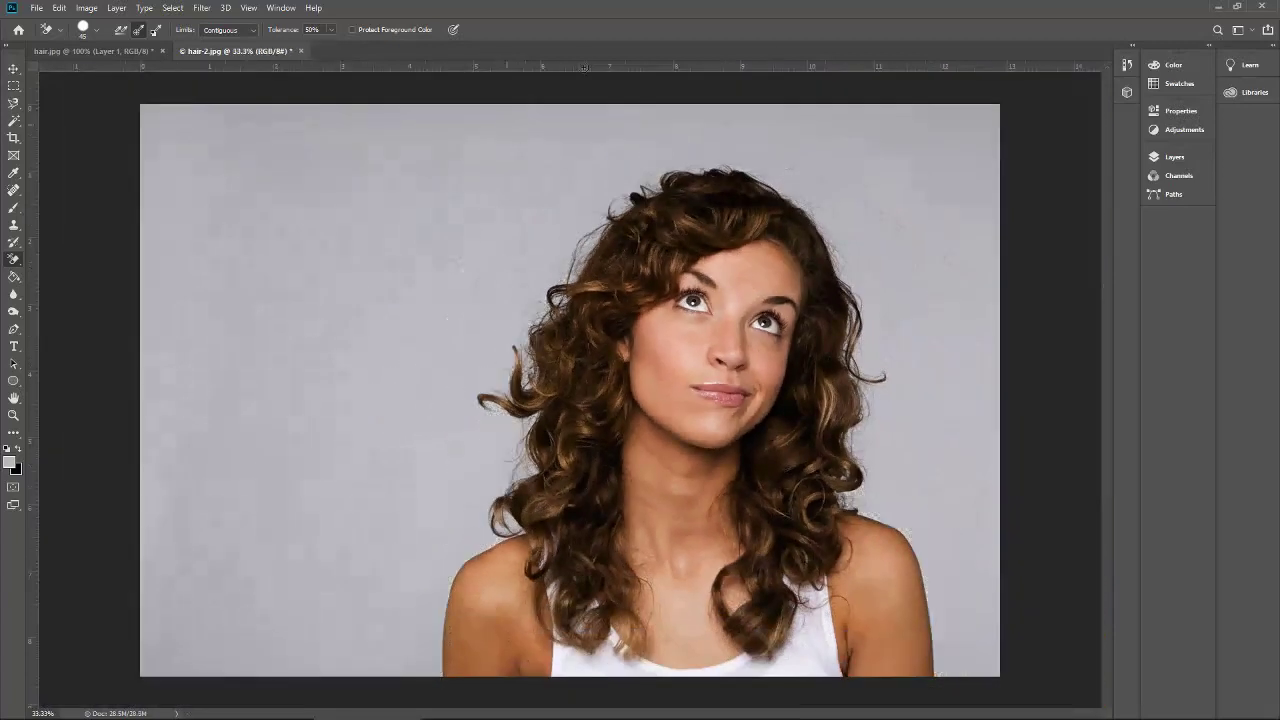
# - Add a new empty layer, duplicate the Background layer, and place the copy above Layer 1
pyautogui.click(1168, 157)
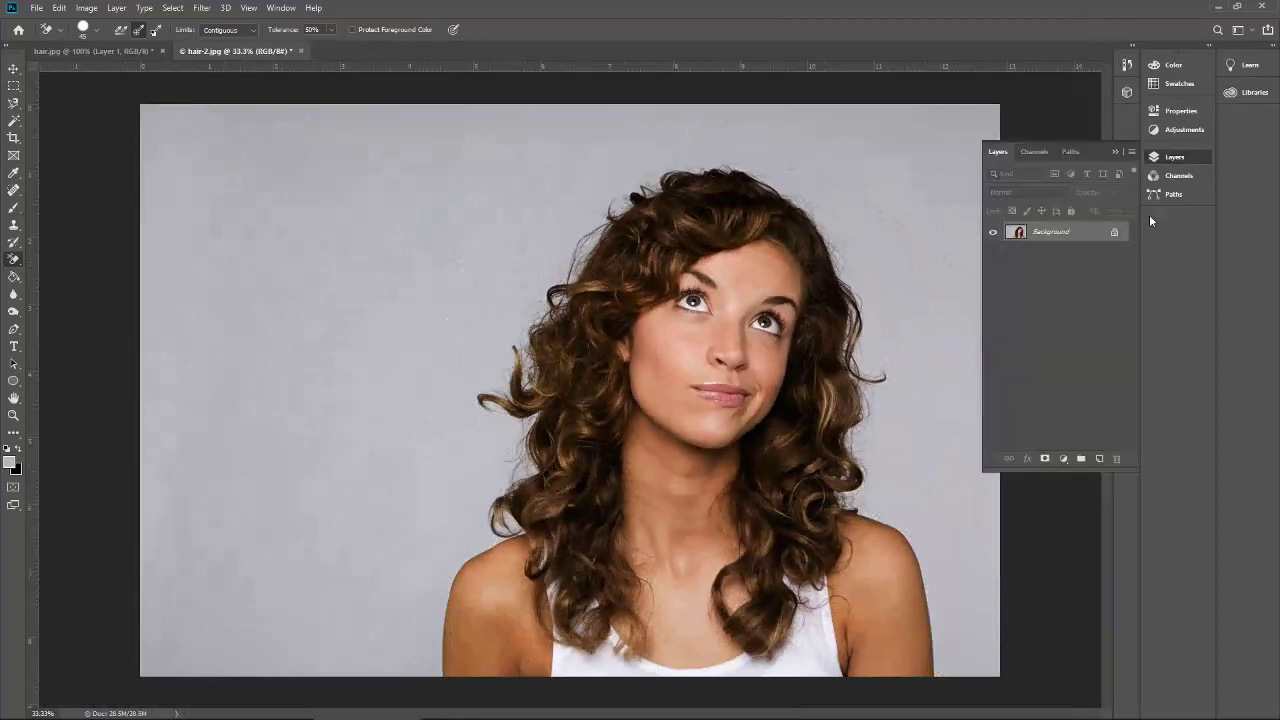
pyautogui.click(1098, 459)
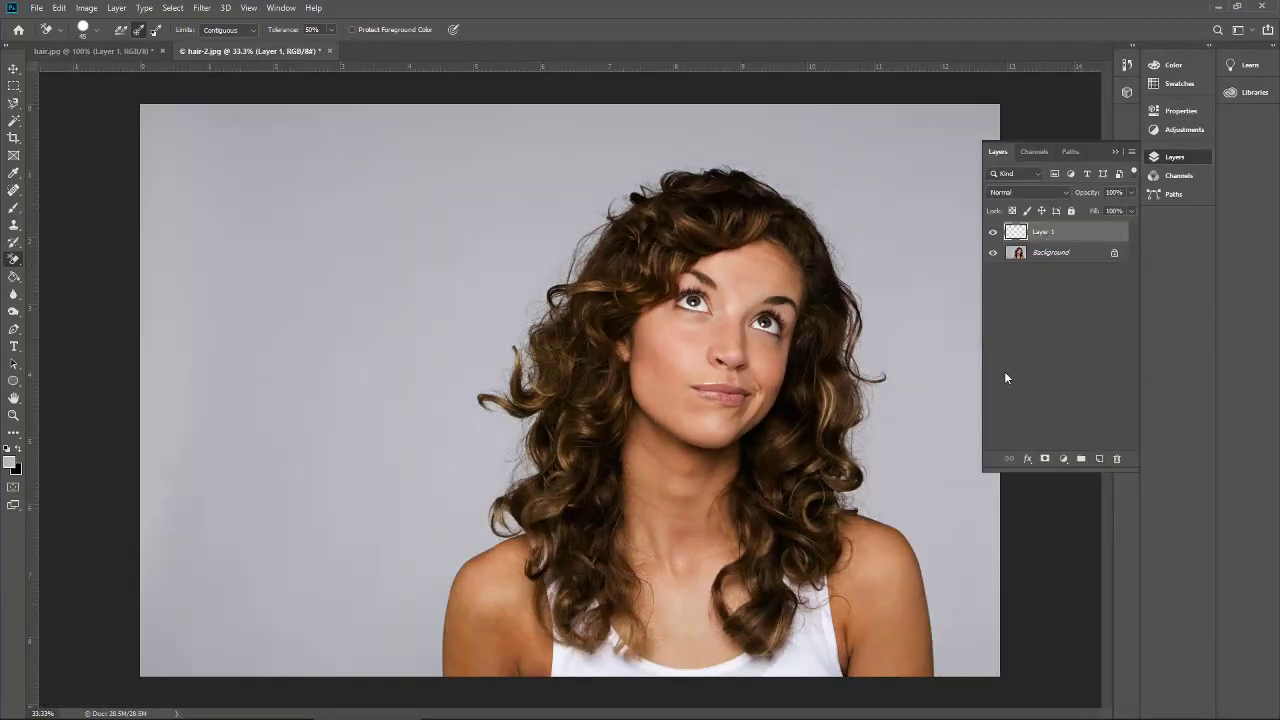
pyautogui.moveTo(1012, 256); pyautogui.dragTo(1098, 459)
pyautogui.moveTo(1019, 253); pyautogui.dragTo(1019, 226)
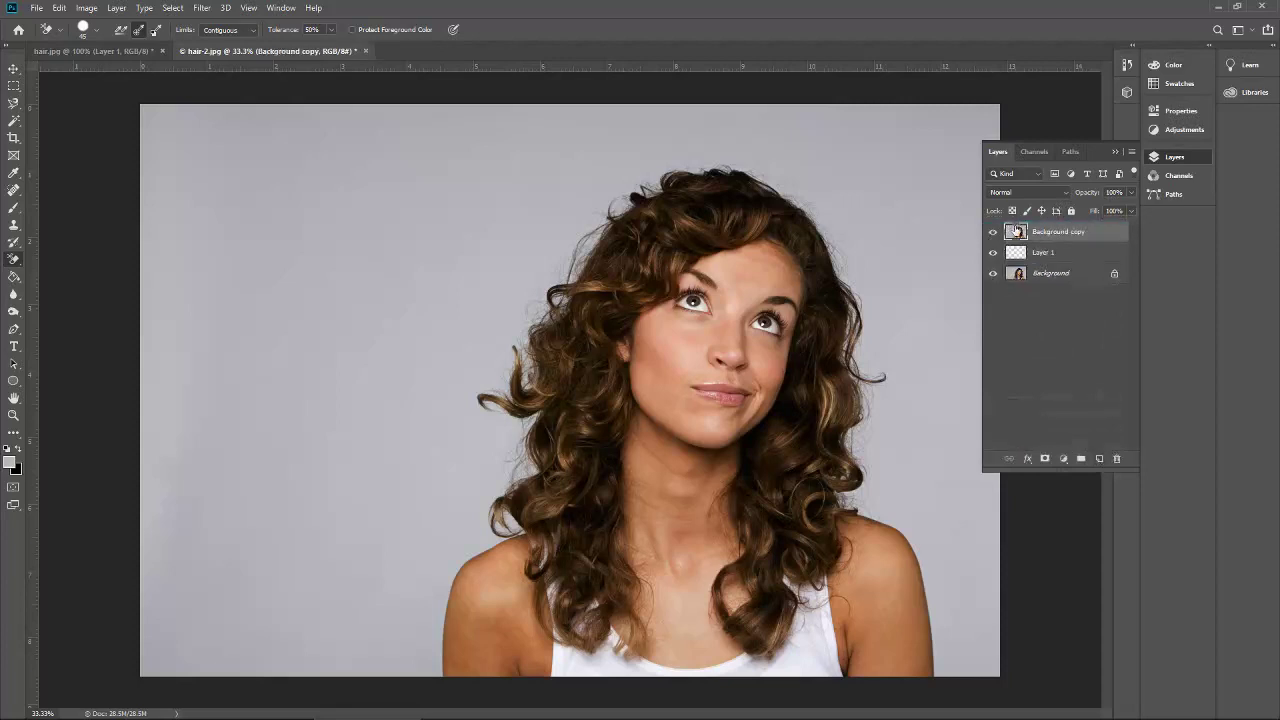
# - Fill Layer 1 with bright green using the Paint Bucket and lock the layer completely
pyautogui.click(1016, 252)
pyautogui.click(9, 461)
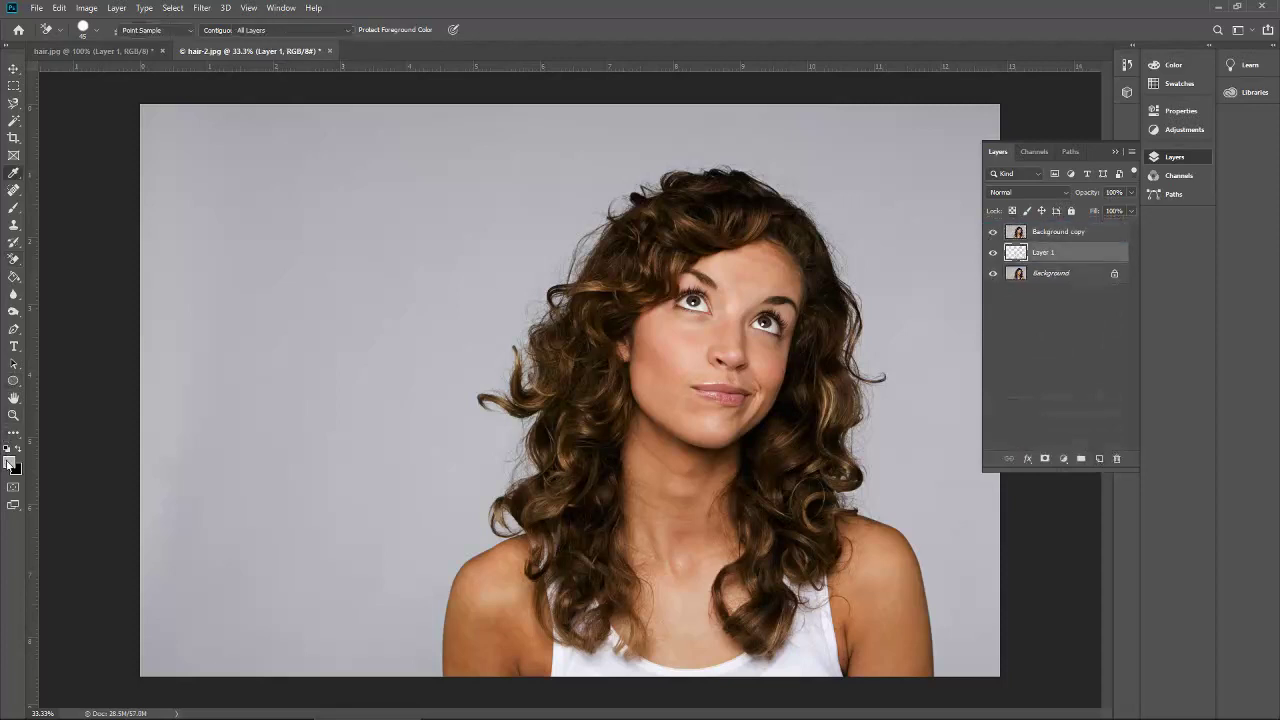
pyautogui.click(990, 176)
pyautogui.moveTo(971, 99); pyautogui.dragTo(988, 72)
pyautogui.click(1080, 62)
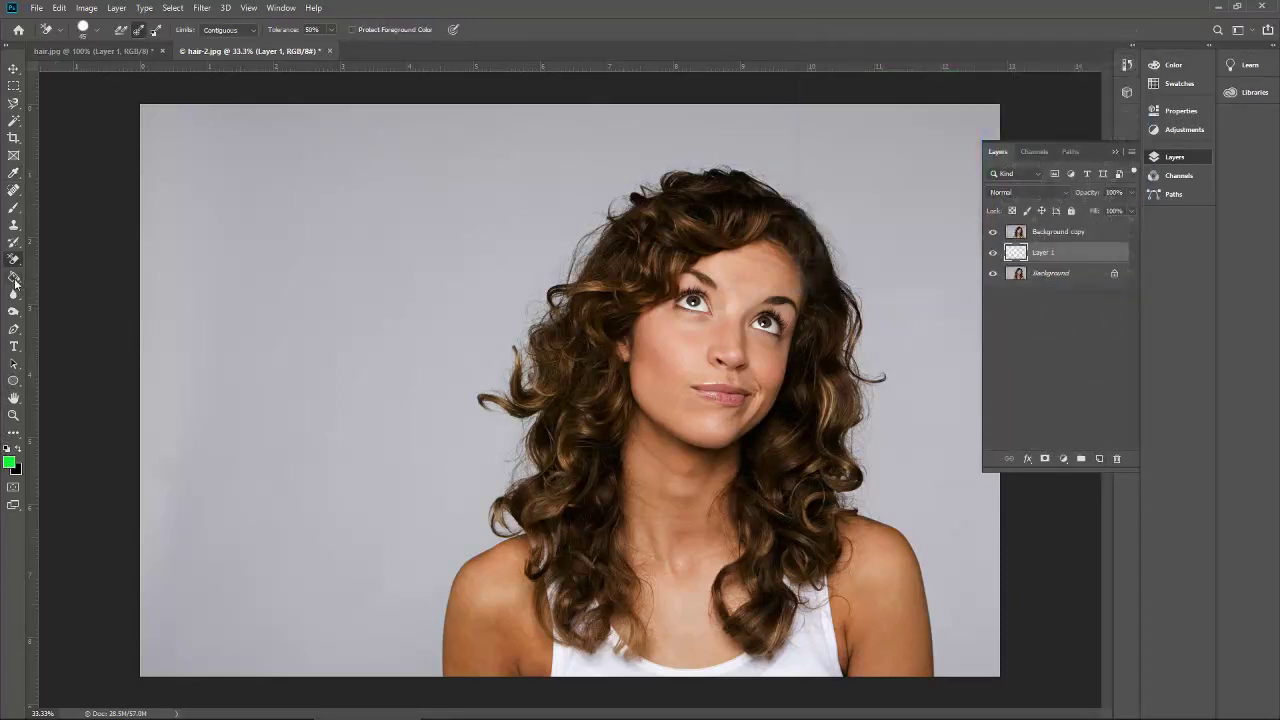
pyautogui.click(15, 283)
pyautogui.click(413, 214)
pyautogui.click(1071, 211)
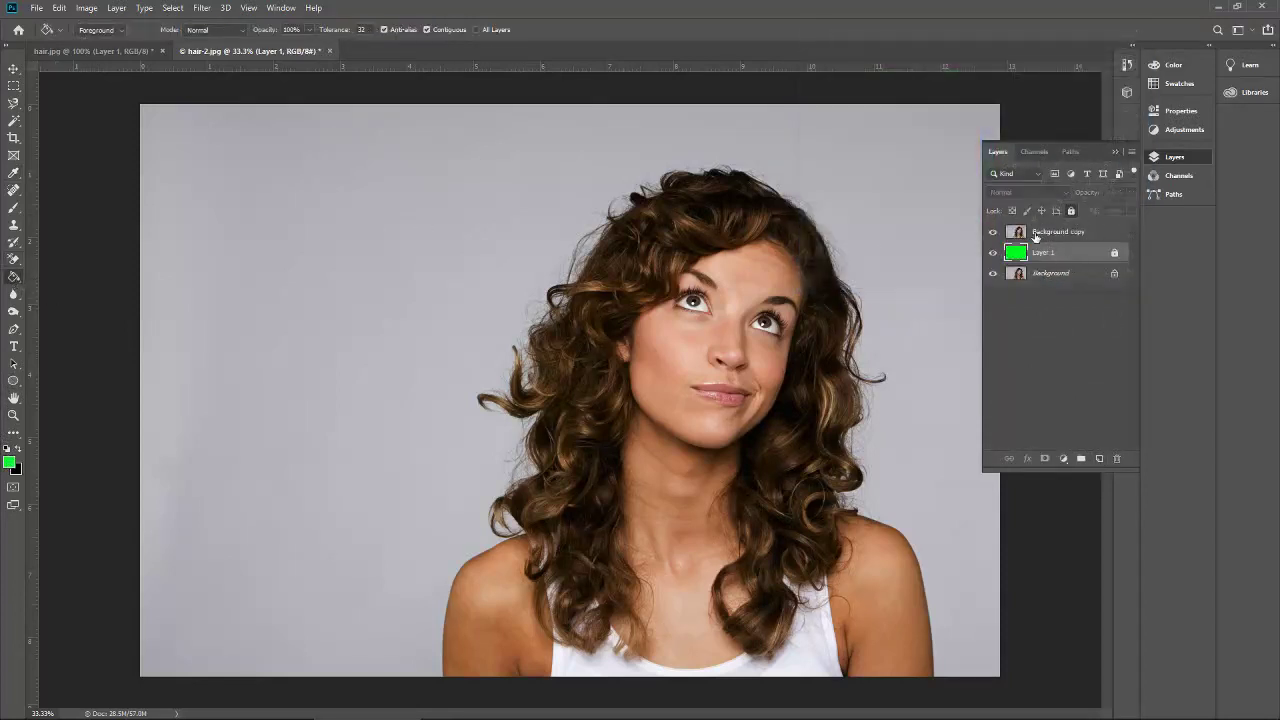
# - On Background copy, set the Background Eraser's limits to Find Edges and erase the backdrop along the shoulder on the image's left side
pyautogui.click(1027, 234)
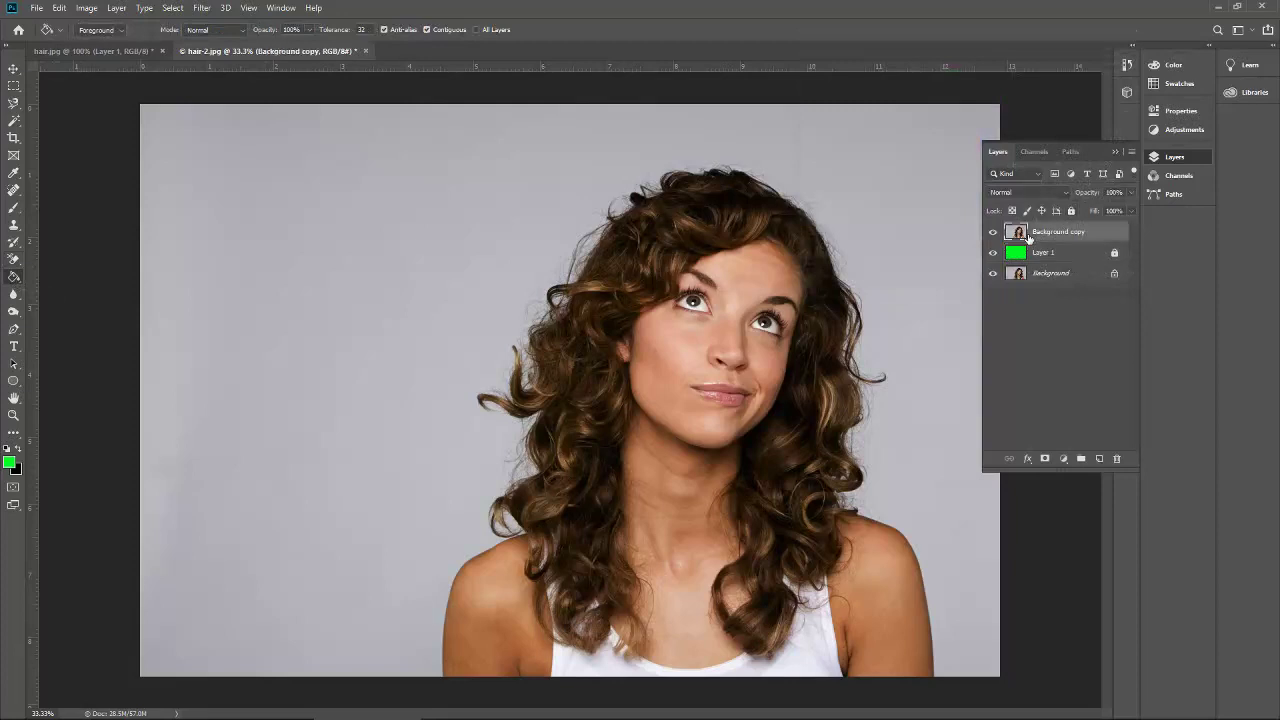
pyautogui.press('e')
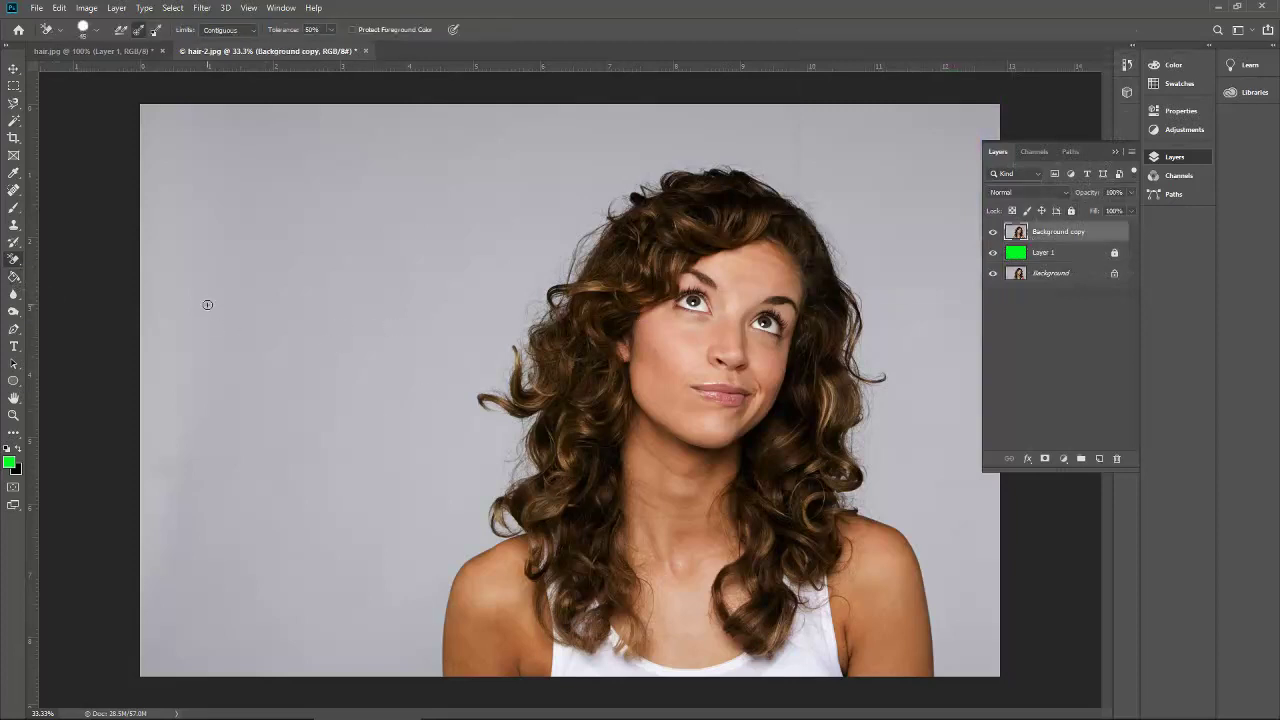
pyautogui.click(243, 32)
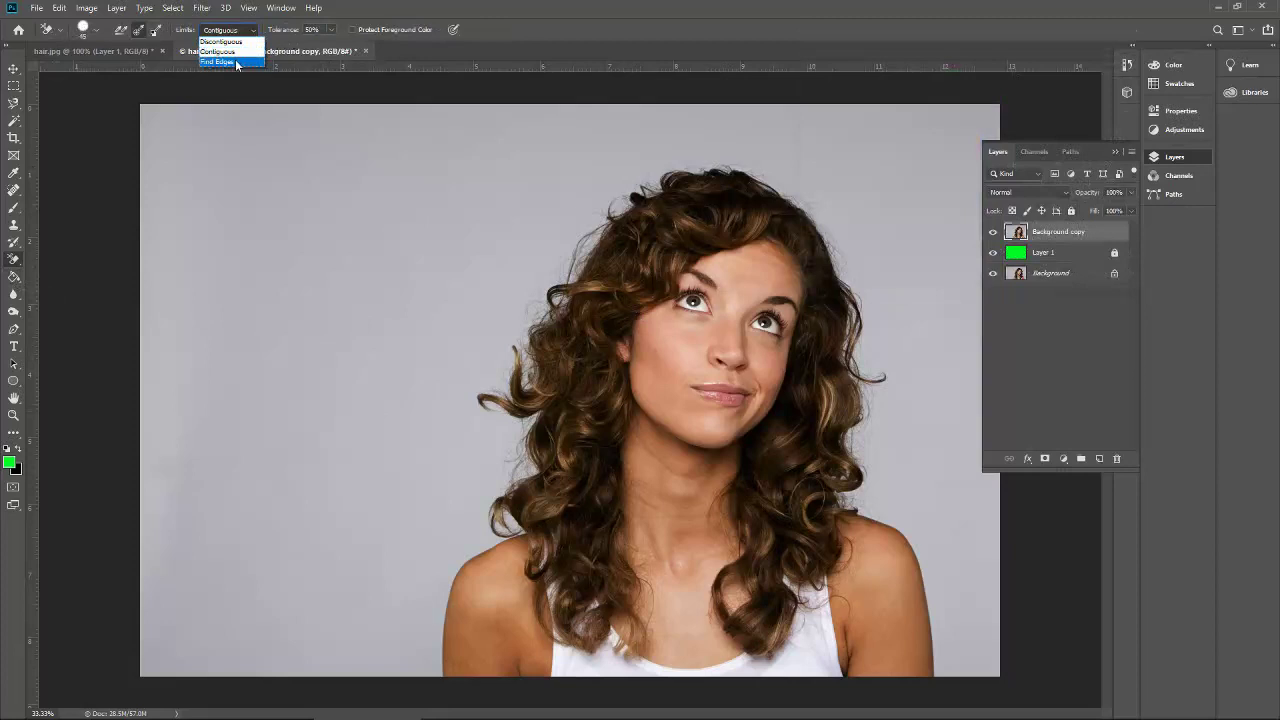
pyautogui.click(218, 51)
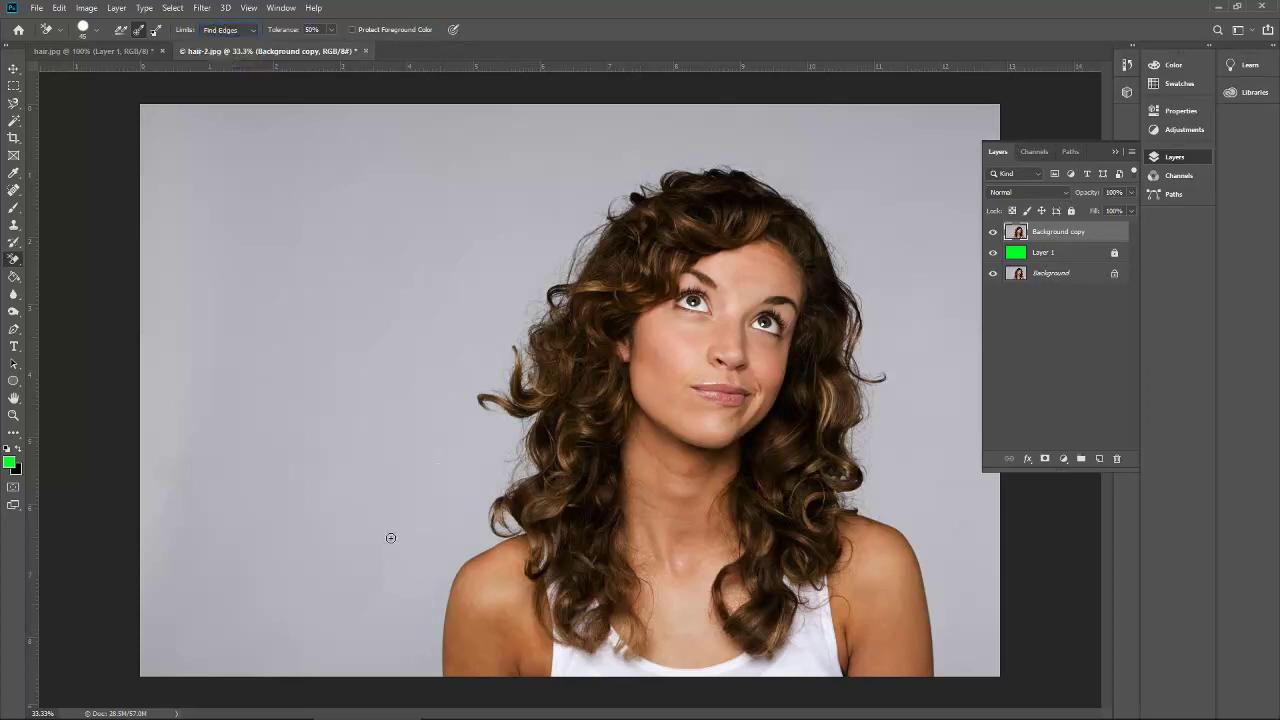
pyautogui.moveTo(437, 578)
pyautogui.mouseDown()
pyautogui.moveTo(437, 668)
pyautogui.moveTo(431, 642)
pyautogui.mouseUp()
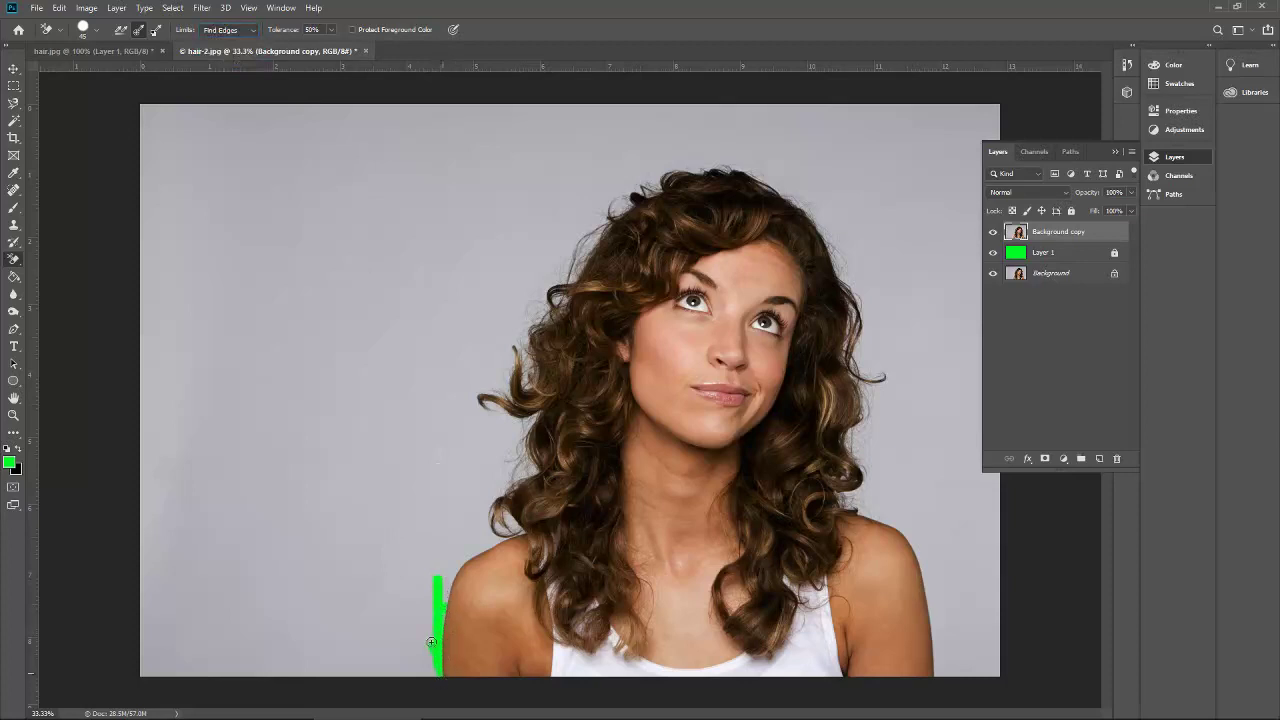
pyautogui.moveTo(452, 575)
pyautogui.mouseDown()
pyautogui.moveTo(513, 532)
pyautogui.moveTo(485, 560)
pyautogui.moveTo(506, 515)
pyautogui.moveTo(488, 536)
pyautogui.moveTo(487, 520)
pyautogui.moveTo(510, 523)
pyautogui.moveTo(435, 594)
pyautogui.moveTo(466, 558)
pyautogui.moveTo(423, 658)
pyautogui.moveTo(431, 688)
pyautogui.moveTo(412, 646)
pyautogui.moveTo(421, 615)
pyautogui.moveTo(417, 650)
pyautogui.moveTo(430, 633)
pyautogui.moveTo(426, 593)
pyautogui.mouseUp()
pyautogui.hotkey('ctrl', 'z')
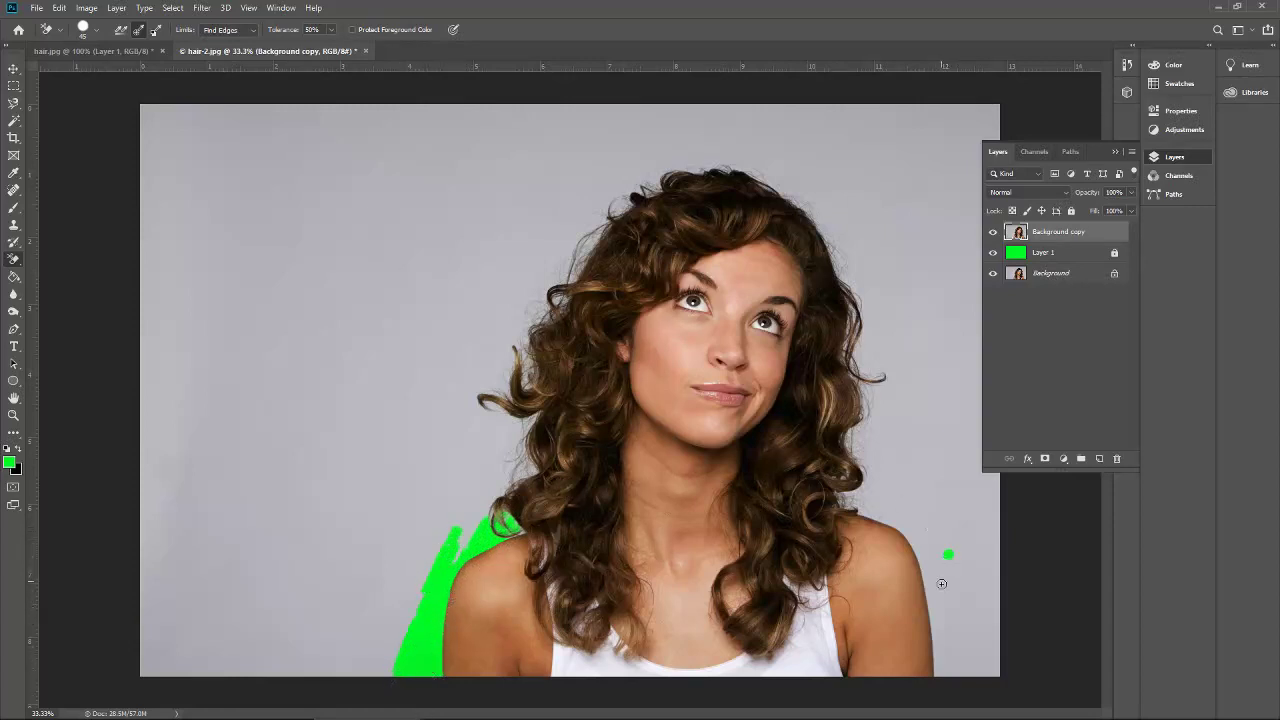
# - Erase the backdrop along the shoulder and upper arm on the image's right side, widening the cleared band outward
pyautogui.moveTo(941, 583)
pyautogui.mouseDown()
pyautogui.moveTo(934, 668)
pyautogui.moveTo(939, 652)
pyautogui.mouseUp()
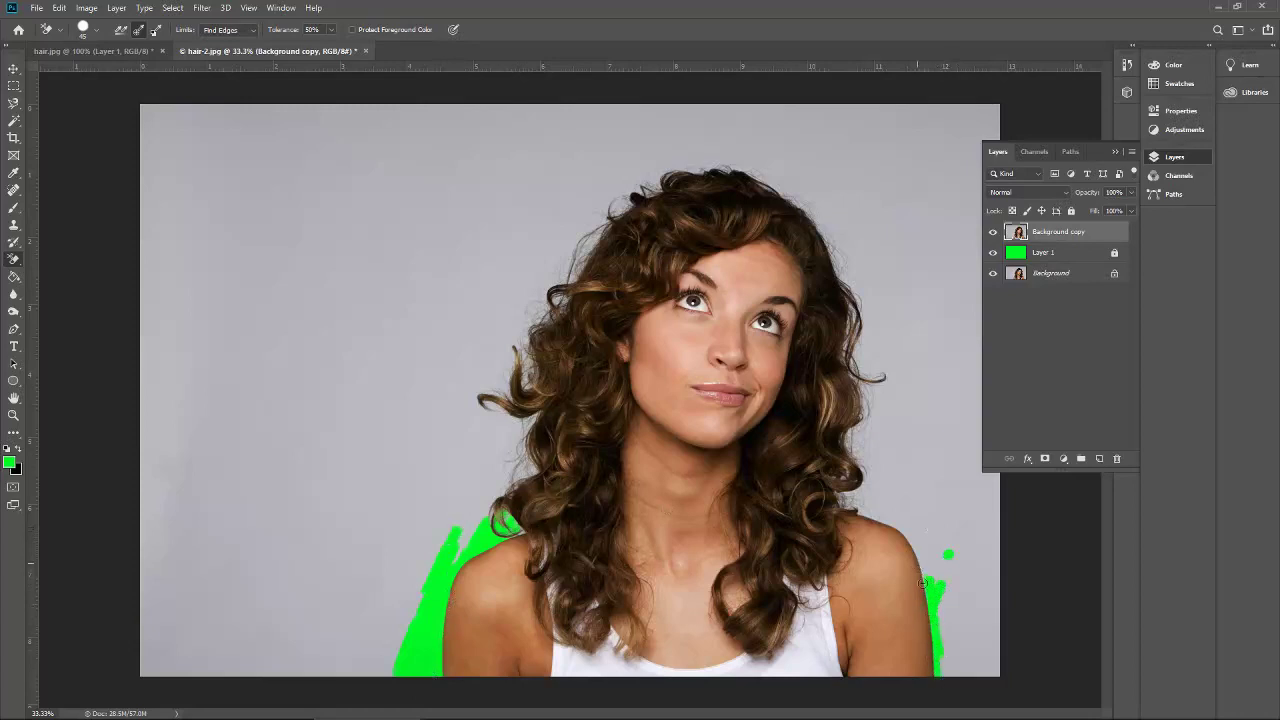
pyautogui.moveTo(922, 583)
pyautogui.mouseDown()
pyautogui.moveTo(928, 547)
pyautogui.moveTo(921, 562)
pyautogui.moveTo(897, 517)
pyautogui.moveTo(879, 524)
pyautogui.moveTo(850, 508)
pyautogui.moveTo(909, 532)
pyautogui.moveTo(844, 498)
pyautogui.moveTo(916, 534)
pyautogui.moveTo(885, 515)
pyautogui.mouseUp()
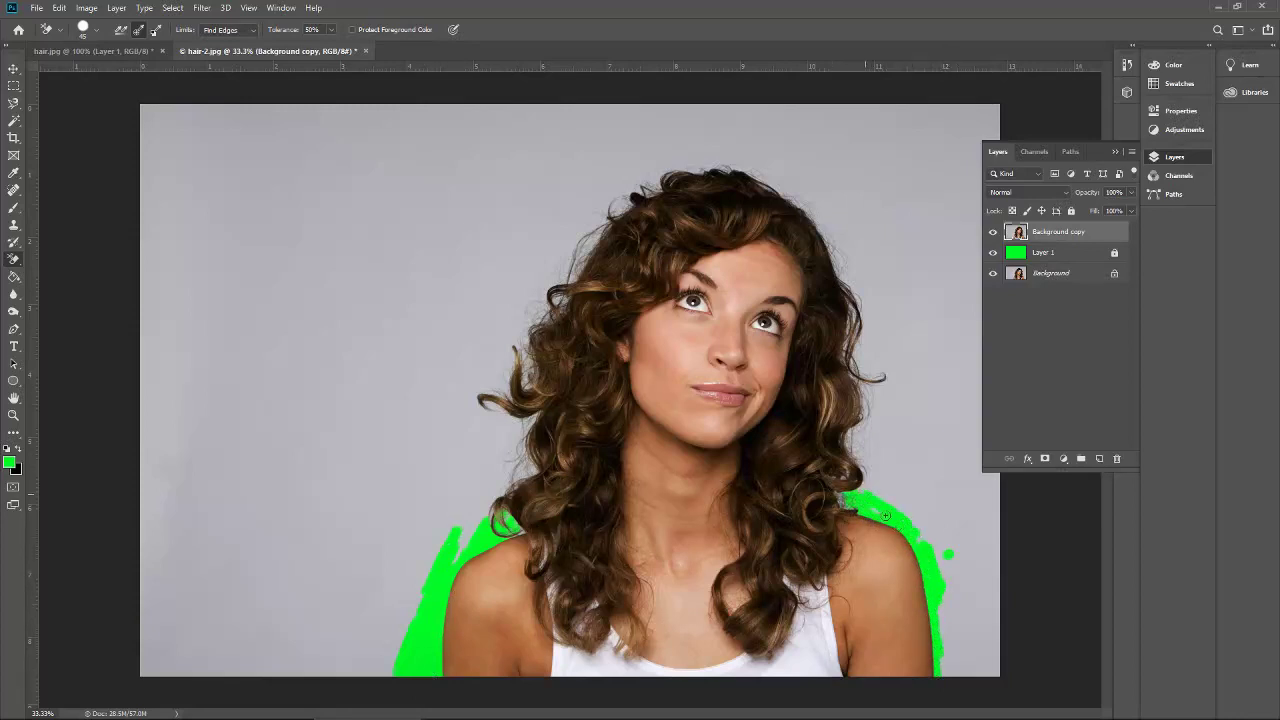
pyautogui.moveTo(938, 562)
pyautogui.mouseDown()
pyautogui.moveTo(946, 666)
pyautogui.moveTo(937, 660)
pyautogui.moveTo(951, 623)
pyautogui.moveTo(963, 670)
pyautogui.moveTo(941, 597)
pyautogui.moveTo(935, 621)
pyautogui.moveTo(963, 640)
pyautogui.moveTo(965, 676)
pyautogui.moveTo(956, 569)
pyautogui.mouseUp()
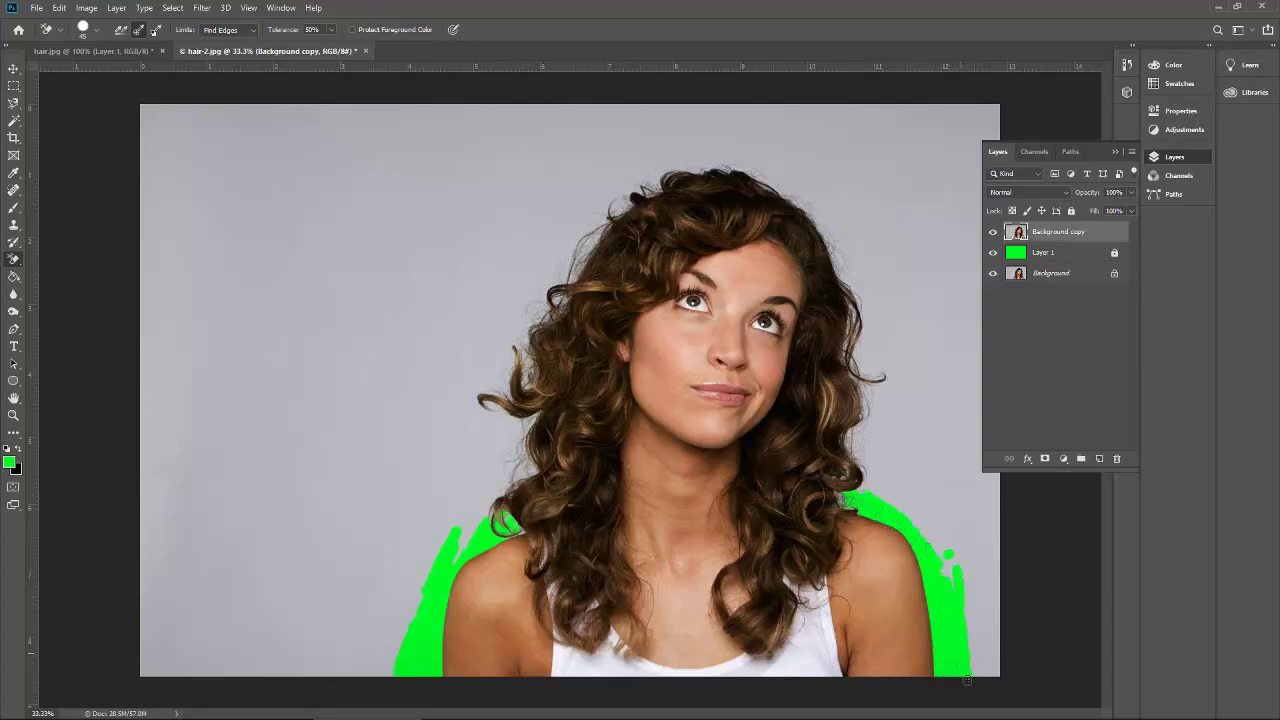
pyautogui.moveTo(967, 679)
pyautogui.mouseDown()
pyautogui.moveTo(945, 540)
pyautogui.moveTo(922, 533)
pyautogui.moveTo(925, 518)
pyautogui.moveTo(926, 543)
pyautogui.moveTo(952, 568)
pyautogui.moveTo(943, 511)
pyautogui.moveTo(922, 479)
pyautogui.mouseUp()
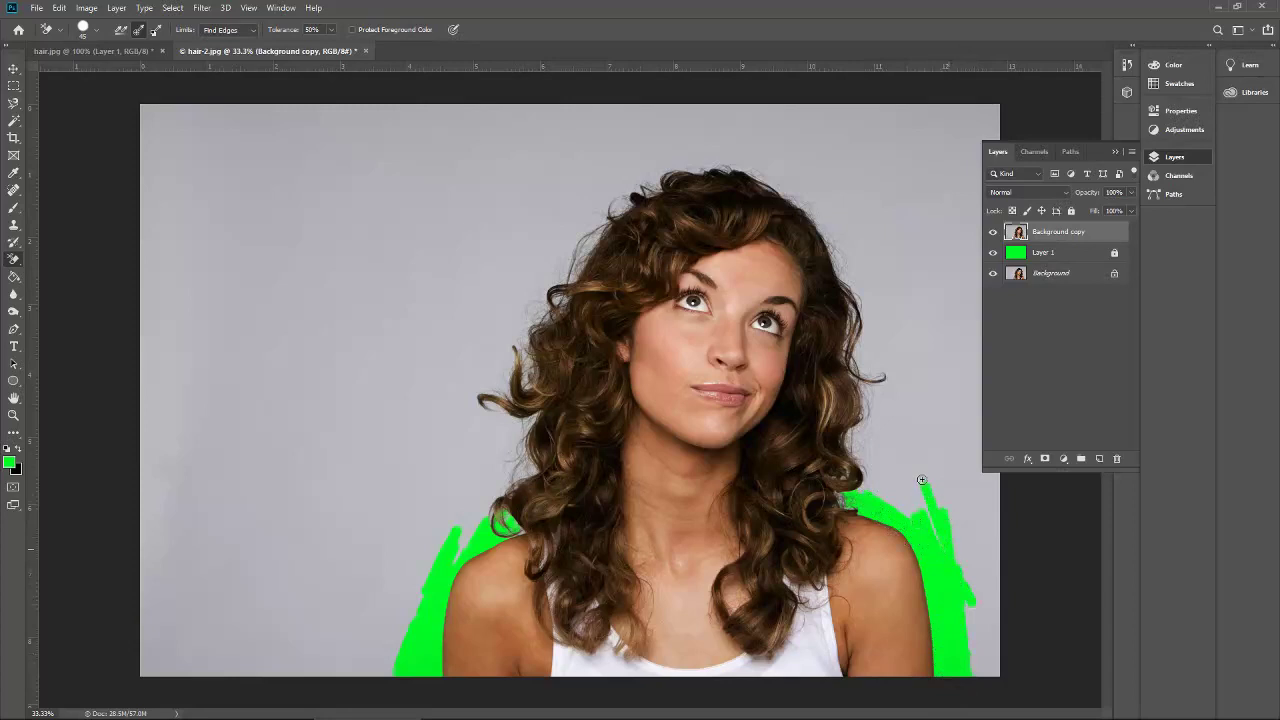
# - Set the Background Eraser's limits to Contiguous and erase a short test patch in the open backdrop away from the hair
pyautogui.click(239, 30)
pyautogui.click(236, 48)
pyautogui.moveTo(316, 305); pyautogui.dragTo(271, 365)
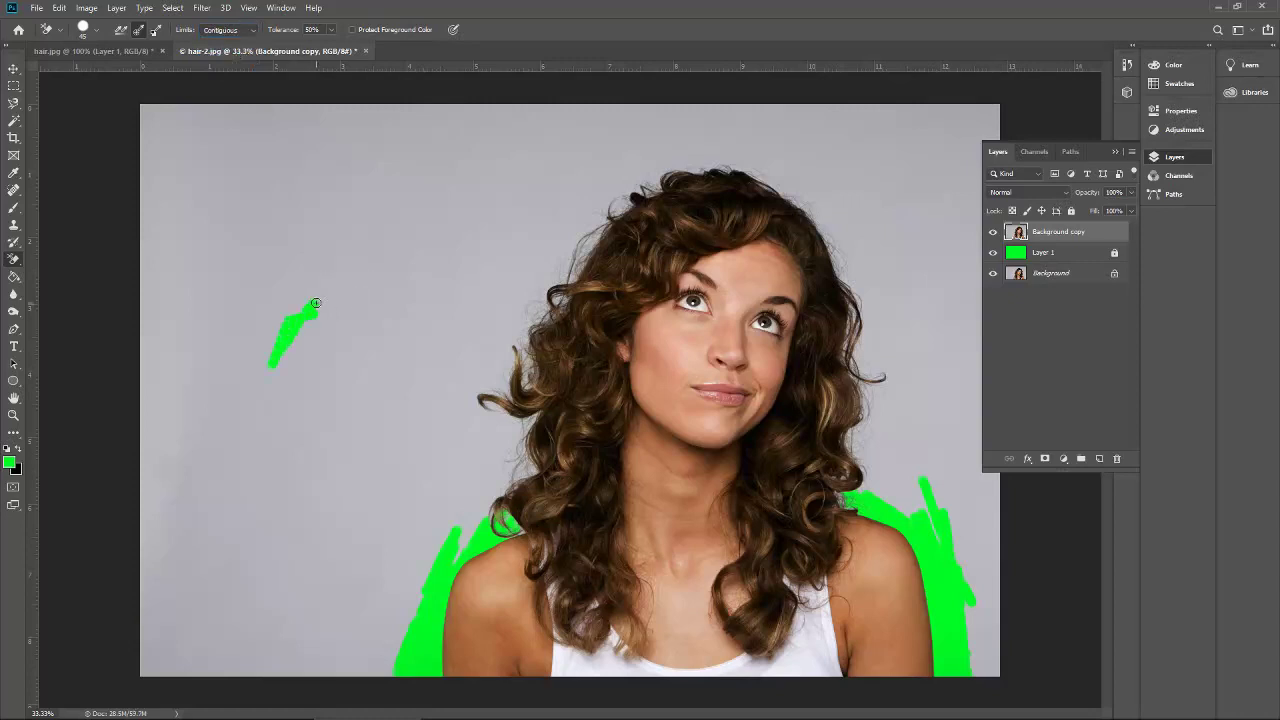
# - Sample the grey backdrop as the foreground colour and erase the backdrop around the lower curls on the image's left side
pyautogui.press('i')
pyautogui.click(395, 171)
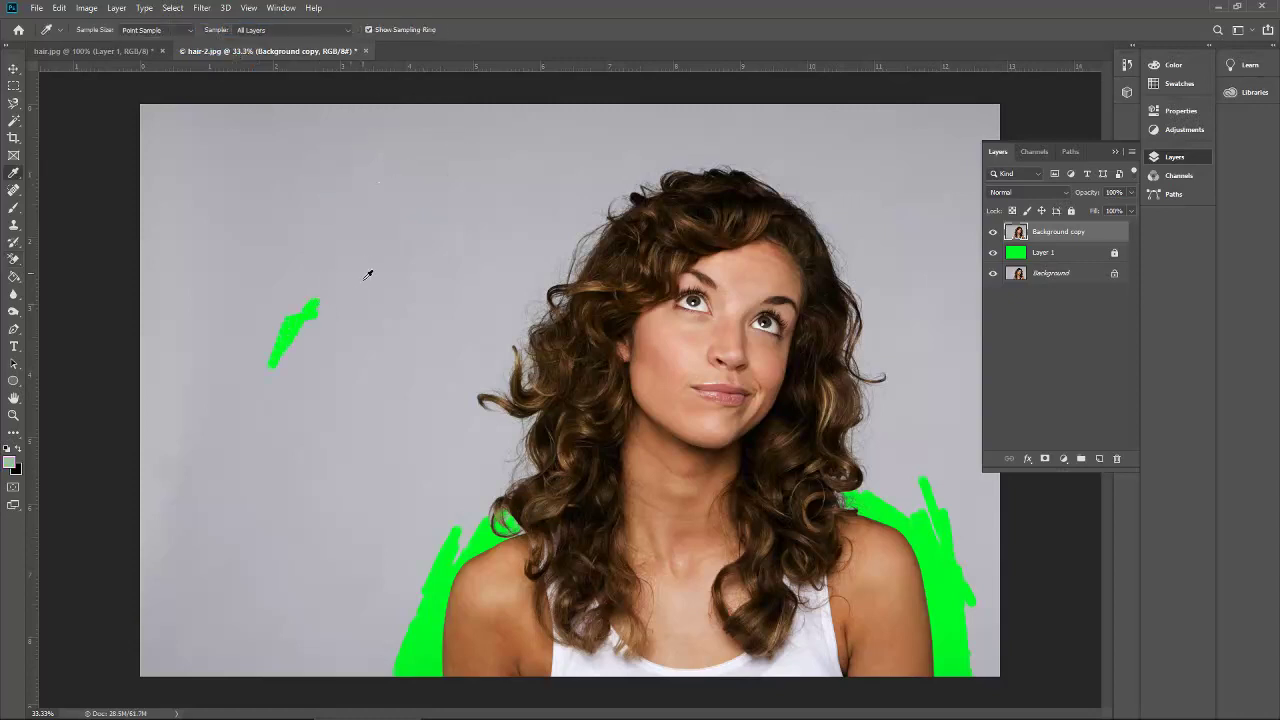
pyautogui.press('e')
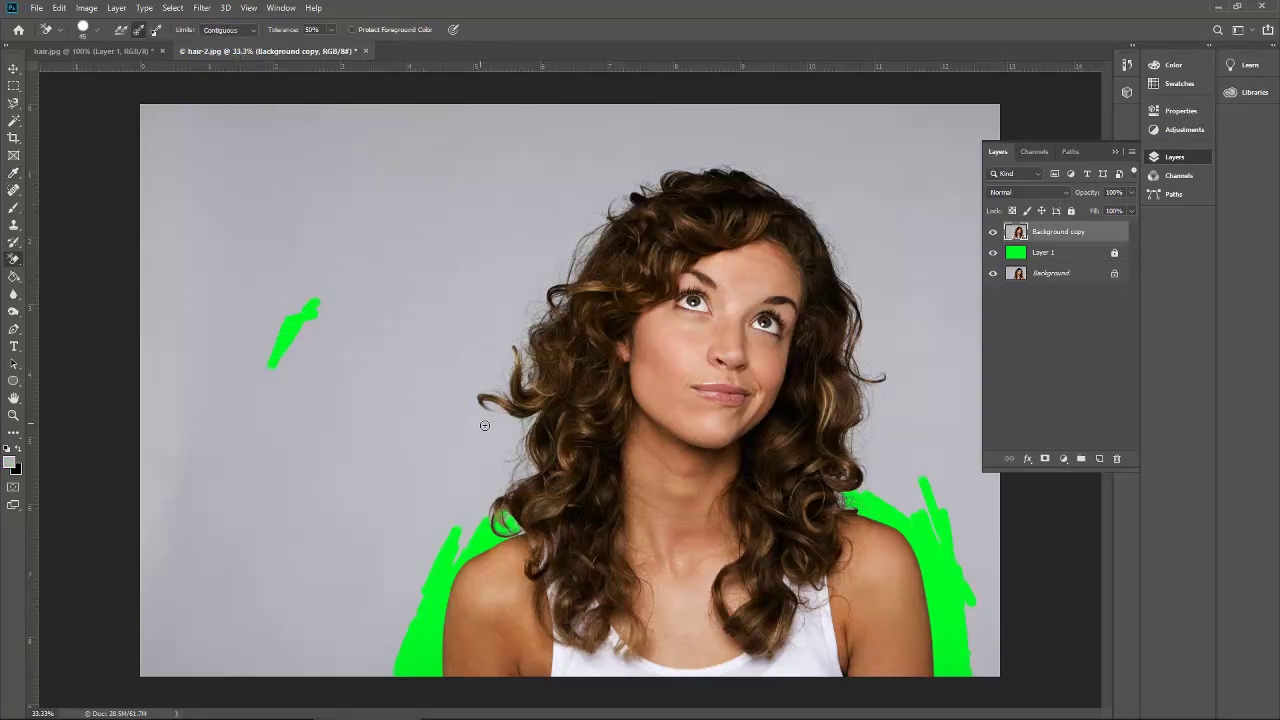
pyautogui.moveTo(486, 426)
pyautogui.mouseDown()
pyautogui.moveTo(516, 436)
pyautogui.moveTo(535, 419)
pyautogui.moveTo(531, 467)
pyautogui.moveTo(499, 496)
pyautogui.moveTo(533, 470)
pyautogui.mouseUp()
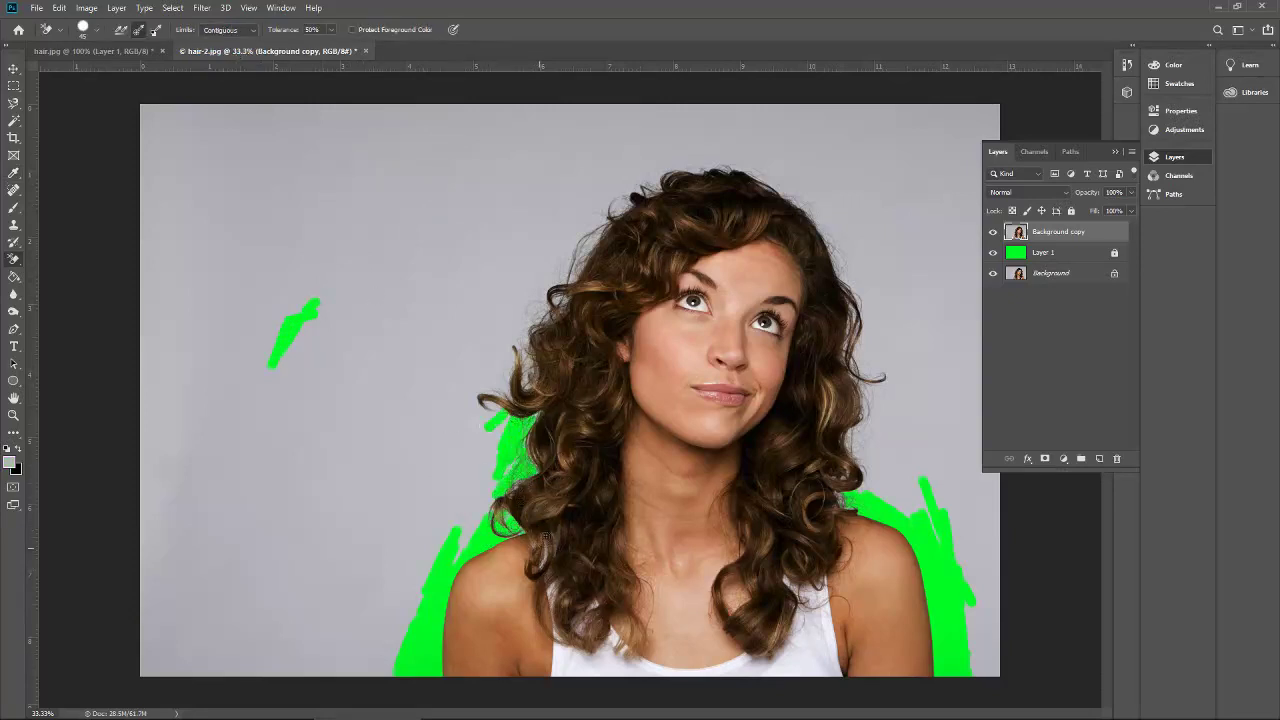
pyautogui.moveTo(545, 536)
pyautogui.mouseDown()
pyautogui.moveTo(482, 521)
pyautogui.moveTo(473, 533)
pyautogui.moveTo(486, 544)
pyautogui.moveTo(513, 496)
pyautogui.mouseUp()
# - Erase the backdrop around the protruding curls on the image's left side and upward along the hair edge to brow height
pyautogui.hotkey('ctrl', '+')
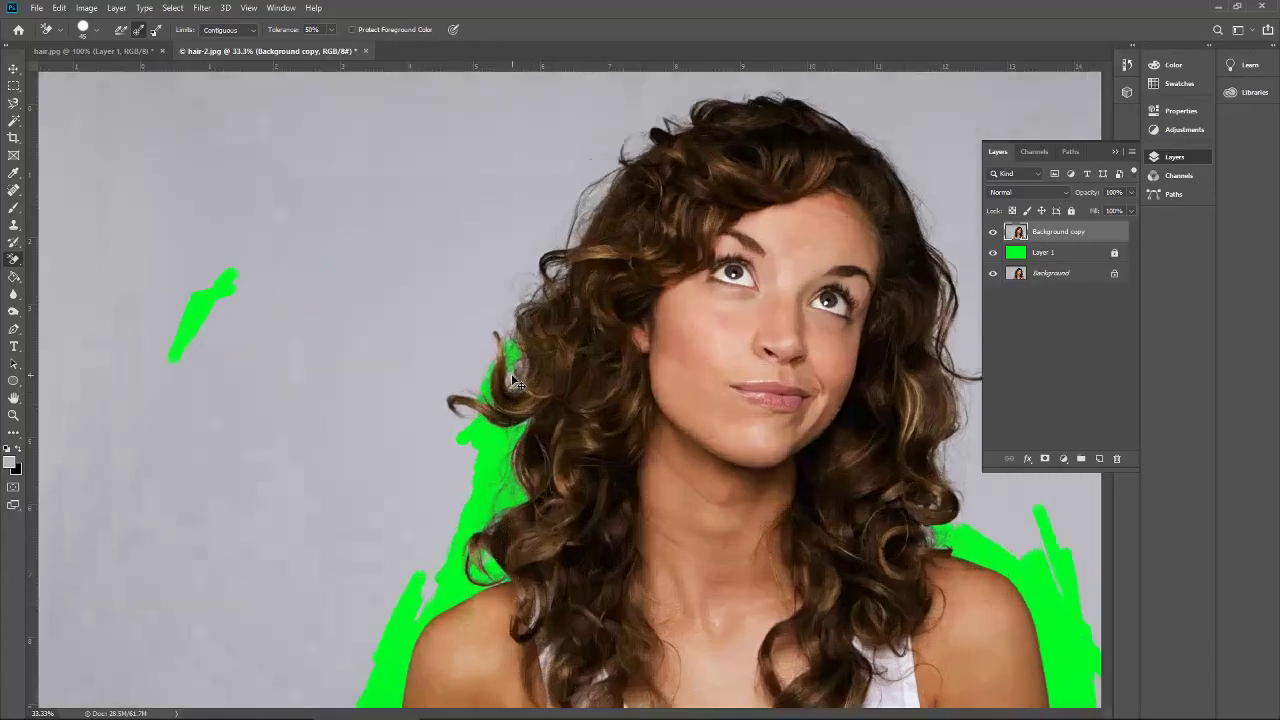
pyautogui.hotkey('ctrl', '+')
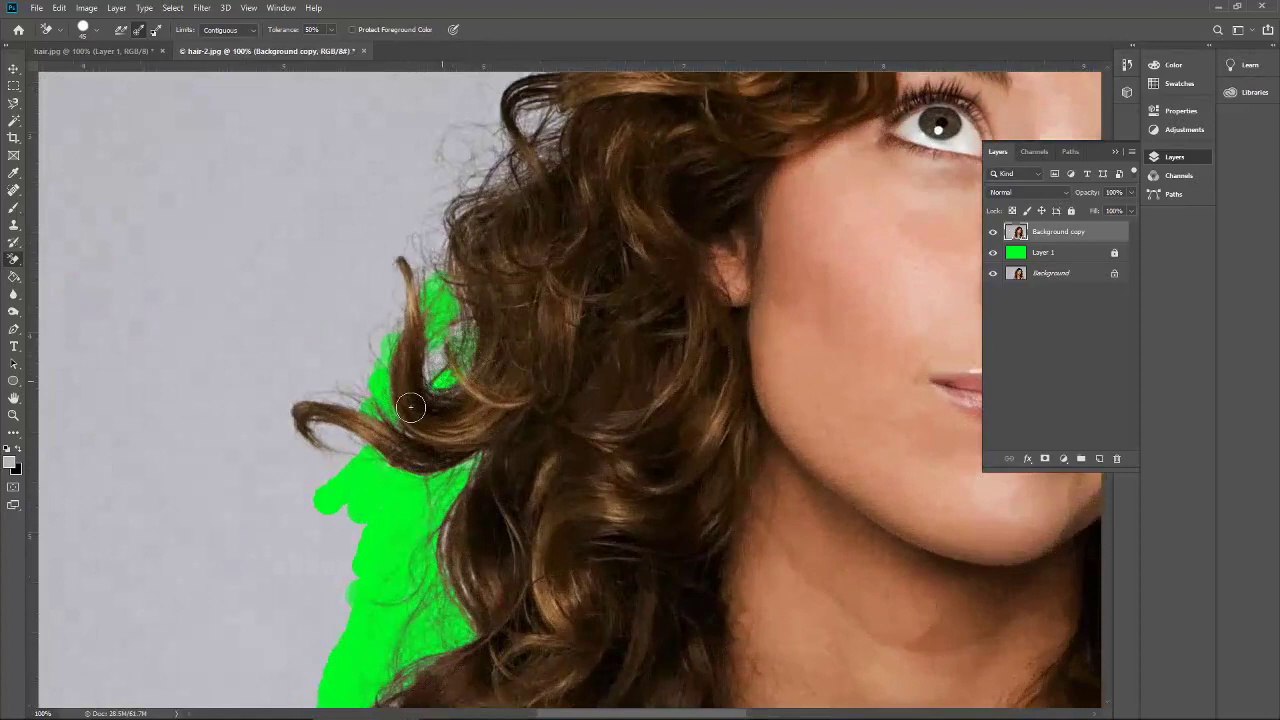
pyautogui.moveTo(423, 395); pyautogui.dragTo(409, 380)
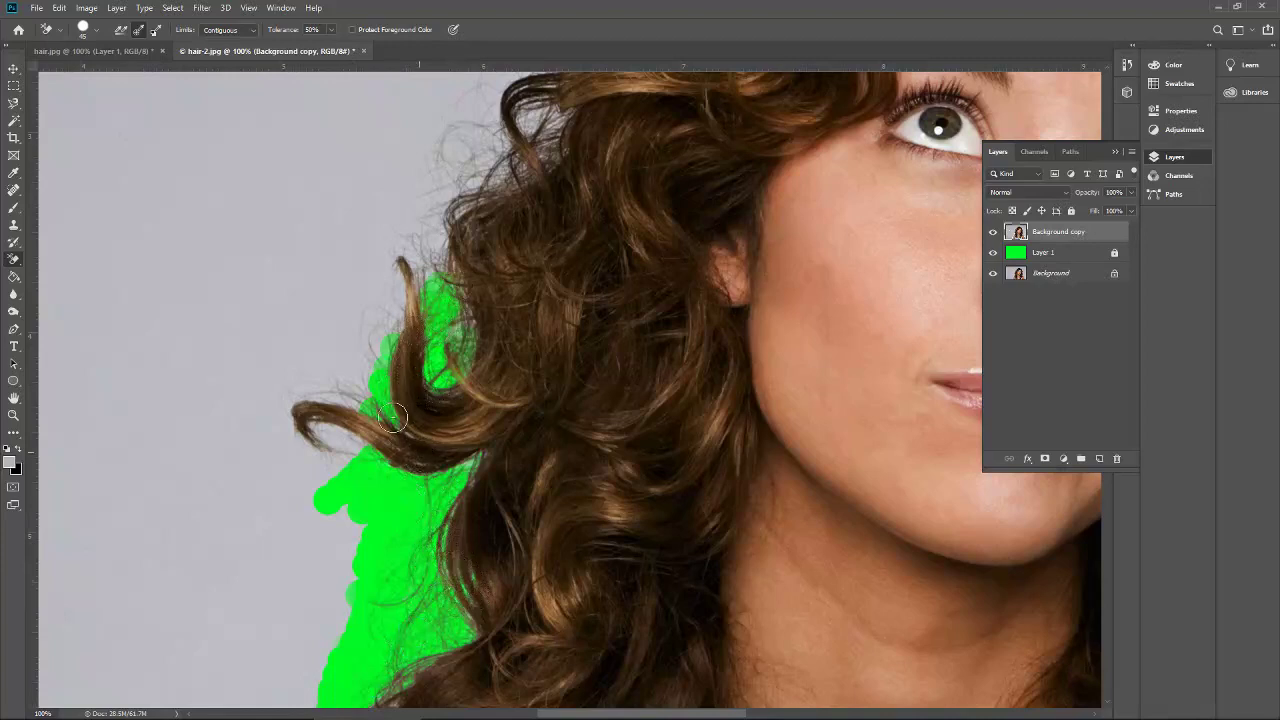
pyautogui.moveTo(340, 462)
pyautogui.mouseDown()
pyautogui.moveTo(331, 428)
pyautogui.moveTo(306, 430)
pyautogui.moveTo(305, 400)
pyautogui.moveTo(268, 441)
pyautogui.moveTo(328, 469)
pyautogui.moveTo(342, 449)
pyautogui.moveTo(302, 448)
pyautogui.moveTo(439, 311)
pyautogui.moveTo(365, 360)
pyautogui.moveTo(462, 332)
pyautogui.moveTo(470, 287)
pyautogui.moveTo(377, 316)
pyautogui.moveTo(406, 224)
pyautogui.moveTo(440, 207)
pyautogui.moveTo(454, 227)
pyautogui.moveTo(403, 313)
pyautogui.moveTo(450, 189)
pyautogui.moveTo(438, 148)
pyautogui.moveTo(431, 186)
pyautogui.moveTo(471, 196)
pyautogui.moveTo(590, 100)
pyautogui.mouseUp()
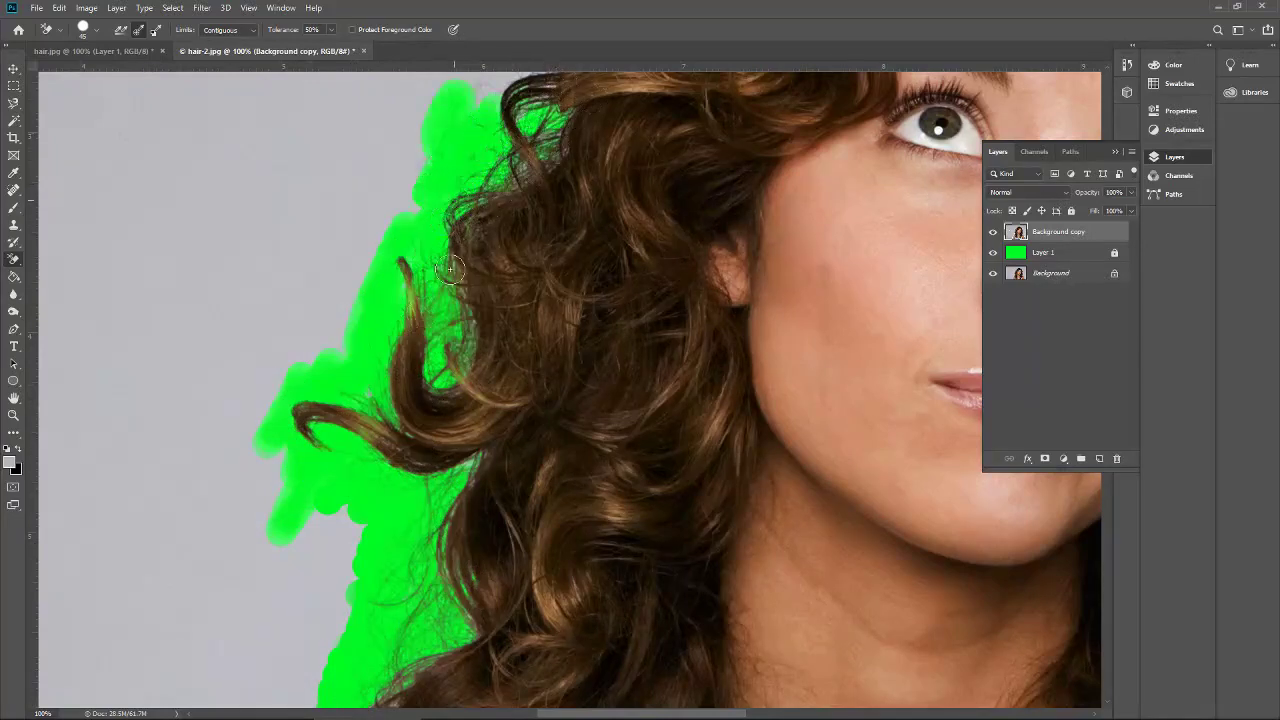
pyautogui.moveTo(452, 235); pyautogui.dragTo(467, 97)
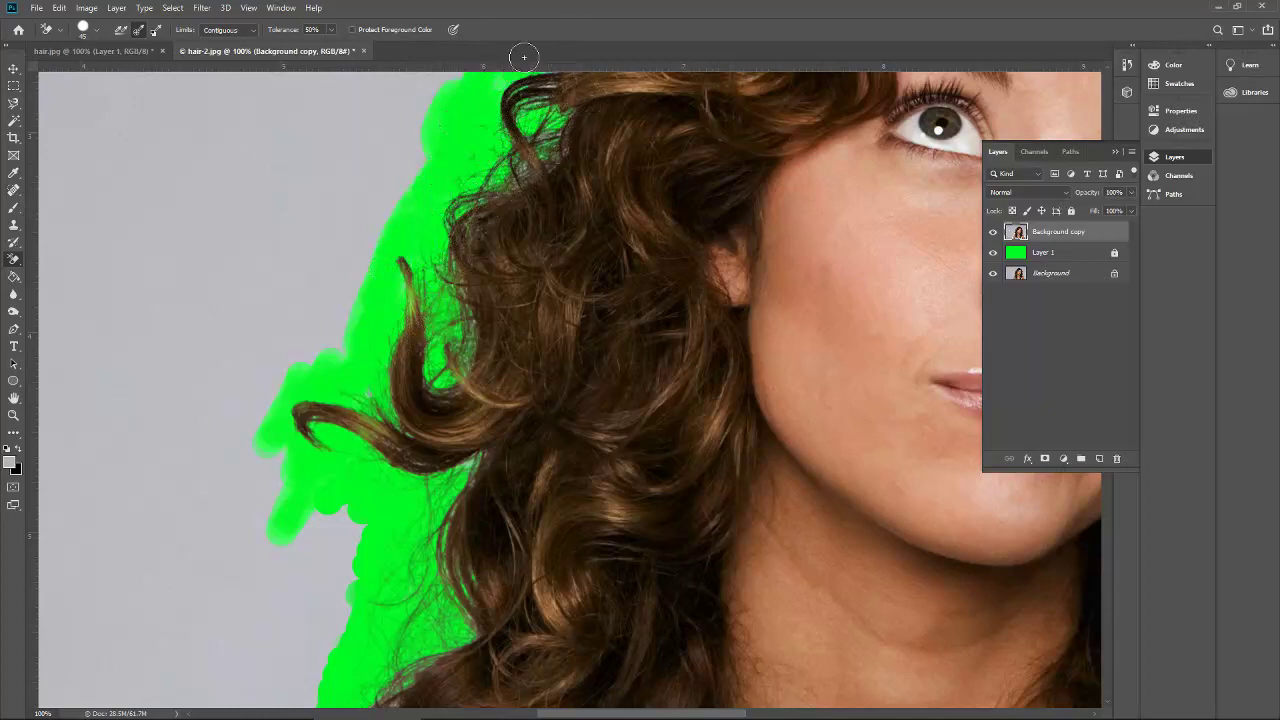
# - Erase the backdrop inside the curl loop above the shoulder on the image's left side and widen the cleared band outward
pyautogui.click(1112, 149)
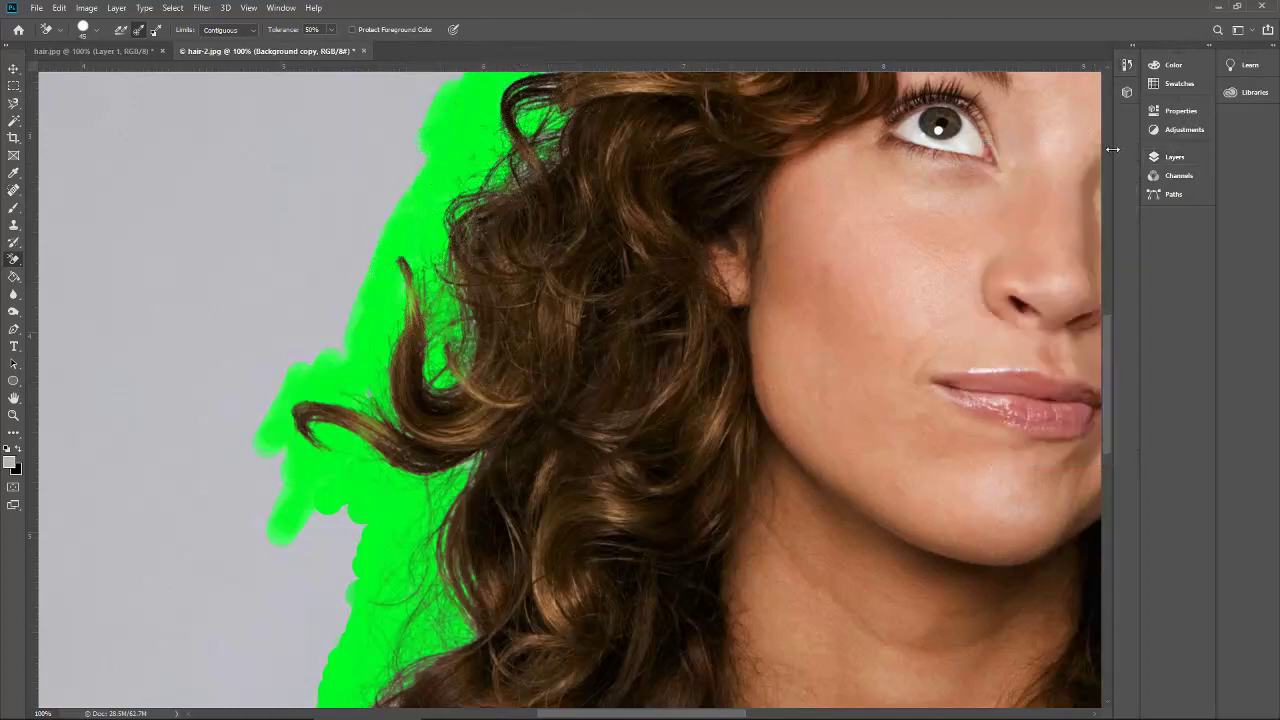
pyautogui.moveTo(1109, 330); pyautogui.dragTo(1112, 398)
pyautogui.moveTo(398, 432)
pyautogui.mouseDown()
pyautogui.moveTo(350, 451)
pyautogui.moveTo(330, 474)
pyautogui.mouseUp()
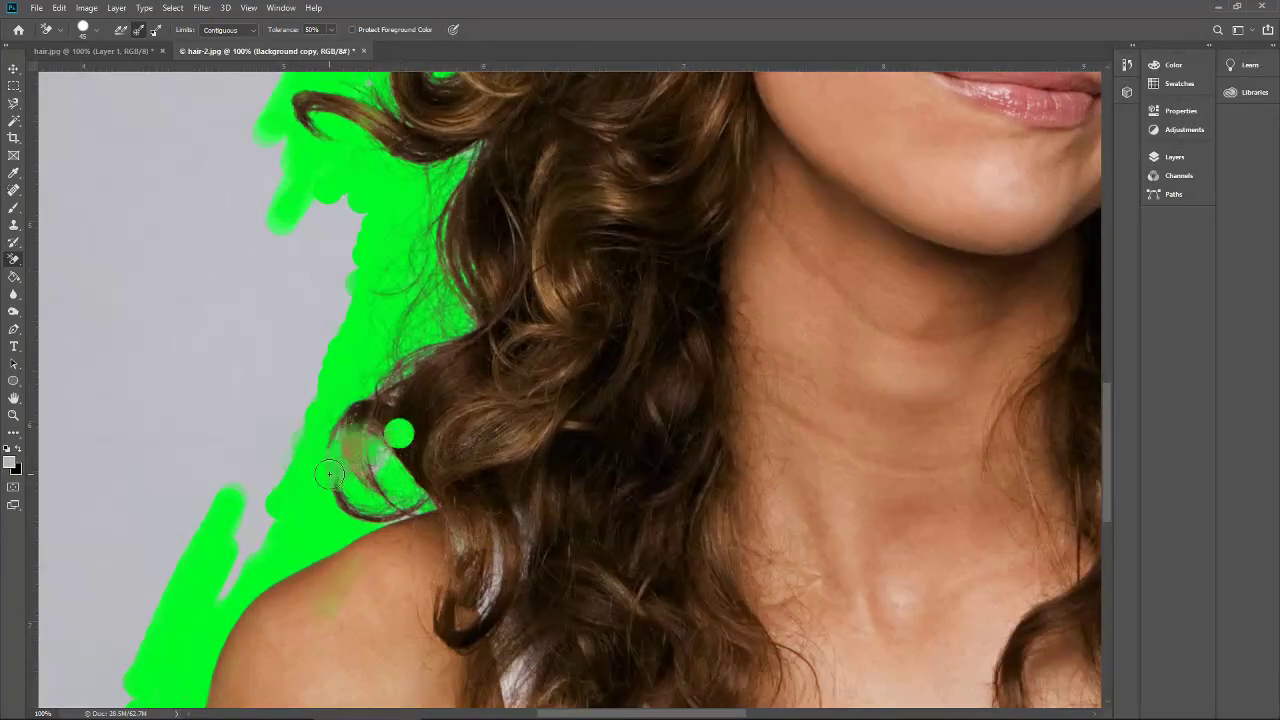
pyautogui.press('i')
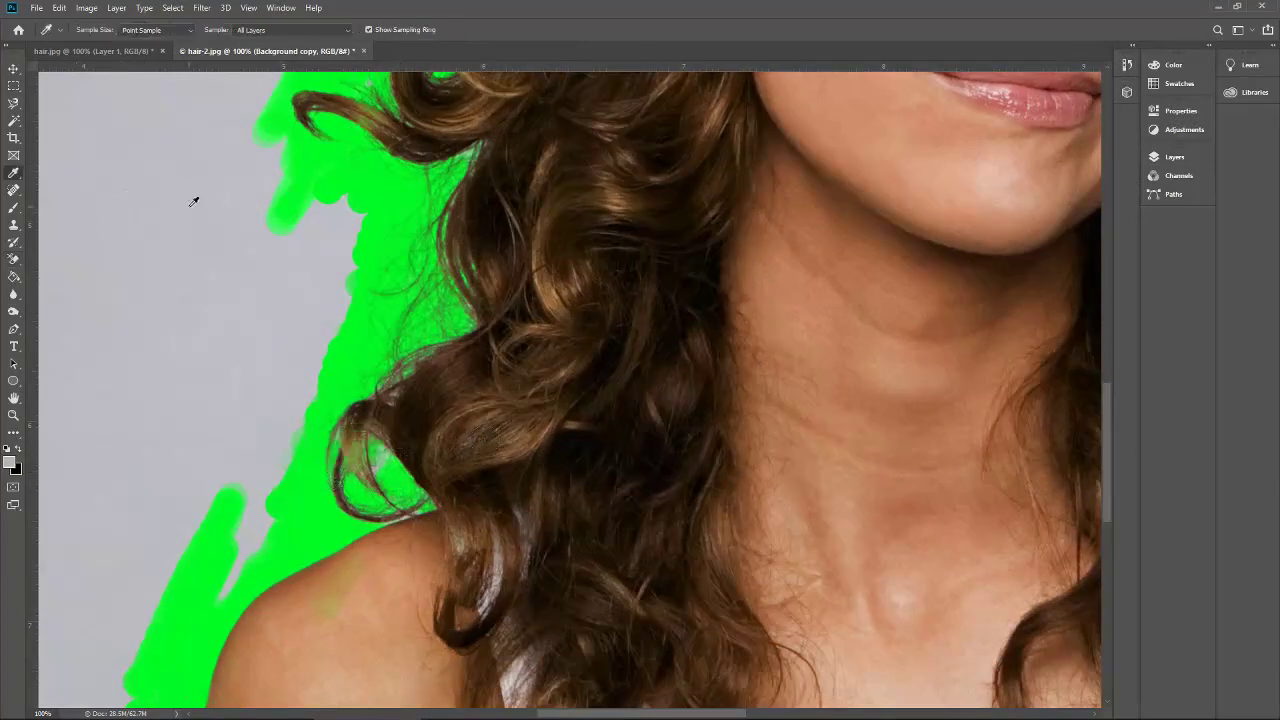
pyautogui.press('e')
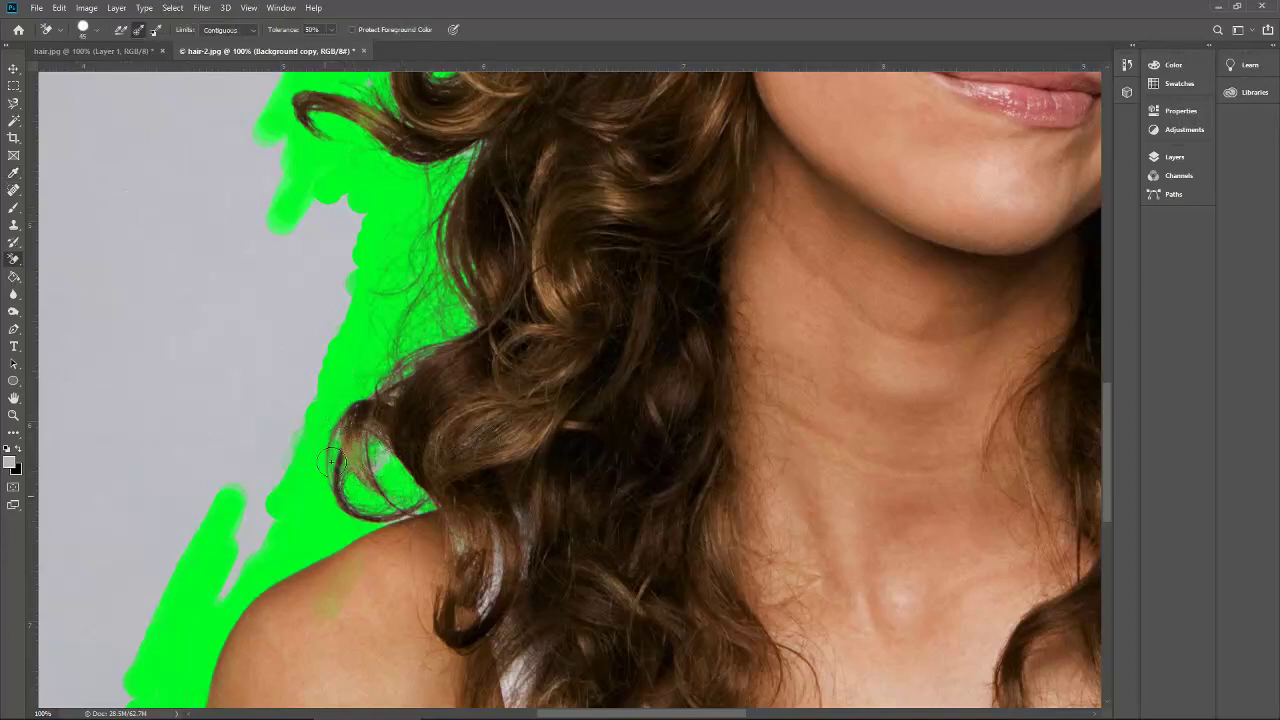
pyautogui.moveTo(300, 486)
pyautogui.mouseDown()
pyautogui.moveTo(266, 496)
pyautogui.moveTo(222, 600)
pyautogui.moveTo(250, 504)
pyautogui.moveTo(296, 427)
pyautogui.moveTo(328, 424)
pyautogui.moveTo(363, 470)
pyautogui.mouseUp()
pyautogui.moveTo(393, 344); pyautogui.dragTo(455, 316)
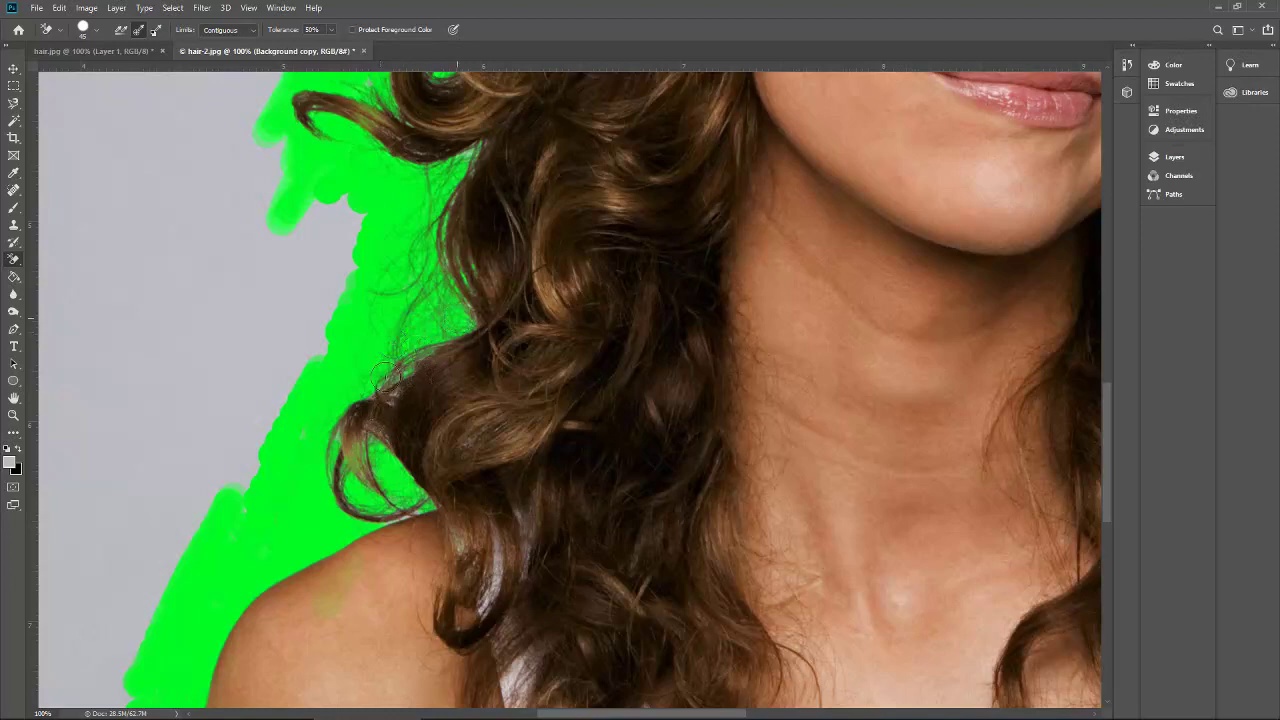
pyautogui.moveTo(353, 198)
pyautogui.mouseDown()
pyautogui.moveTo(307, 335)
pyautogui.moveTo(323, 333)
pyautogui.moveTo(317, 353)
pyautogui.moveTo(347, 294)
pyautogui.moveTo(301, 313)
pyautogui.moveTo(288, 249)
pyautogui.moveTo(301, 185)
pyautogui.moveTo(280, 157)
pyautogui.moveTo(277, 176)
pyautogui.moveTo(269, 86)
pyautogui.moveTo(255, 268)
pyautogui.moveTo(296, 233)
pyautogui.moveTo(321, 246)
pyautogui.moveTo(340, 212)
pyautogui.moveTo(287, 360)
pyautogui.moveTo(299, 334)
pyautogui.moveTo(263, 371)
pyautogui.mouseUp()
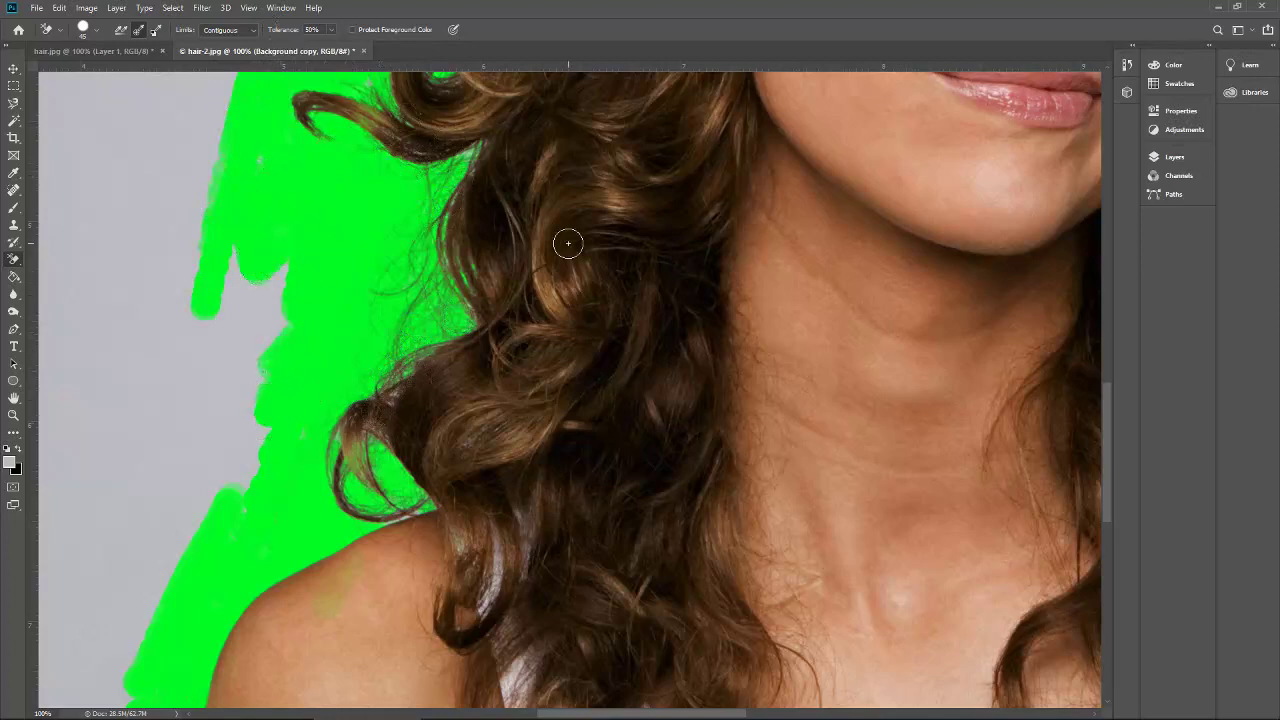
# - Resample the grey backdrop near the head and erase the backdrop along the hair edge from the image's left side over the crown
pyautogui.hotkey('ctrl', '-')
pyautogui.hotkey('ctrl', '-')
pyautogui.hotkey('ctrl', '-')
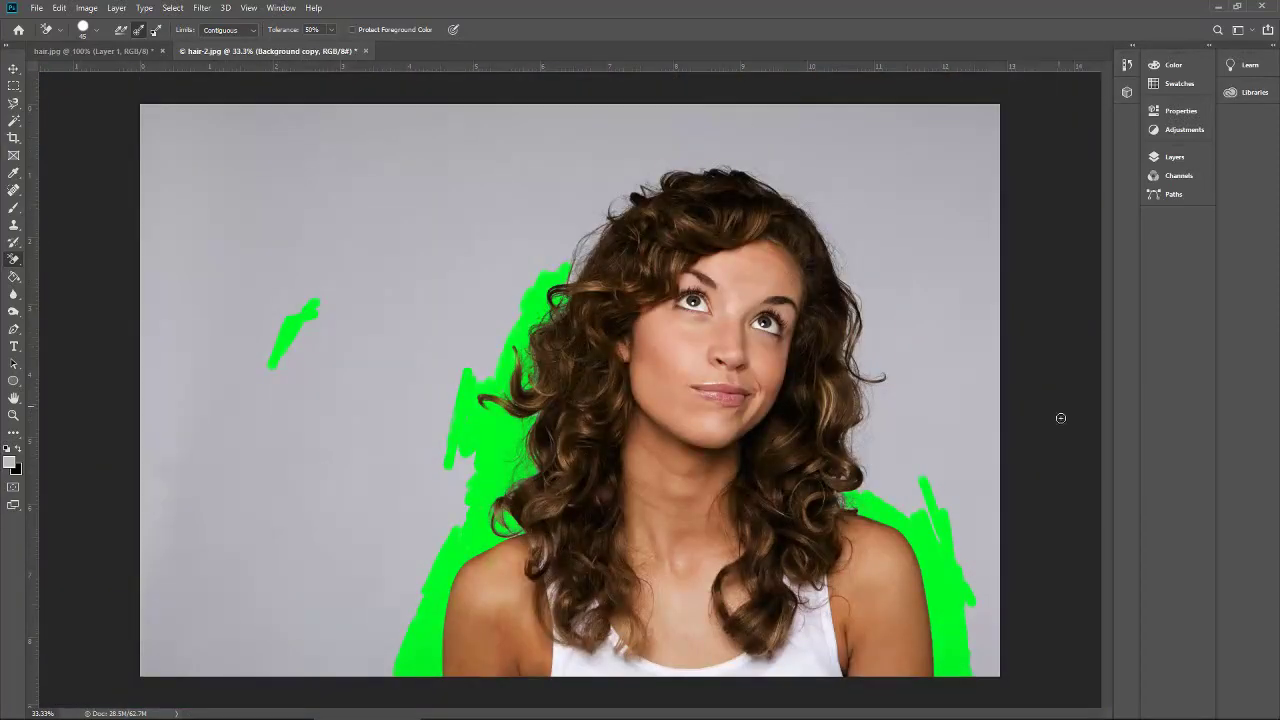
pyautogui.hotkey('ctrl', '+')
pyautogui.hotkey('ctrl', '+')
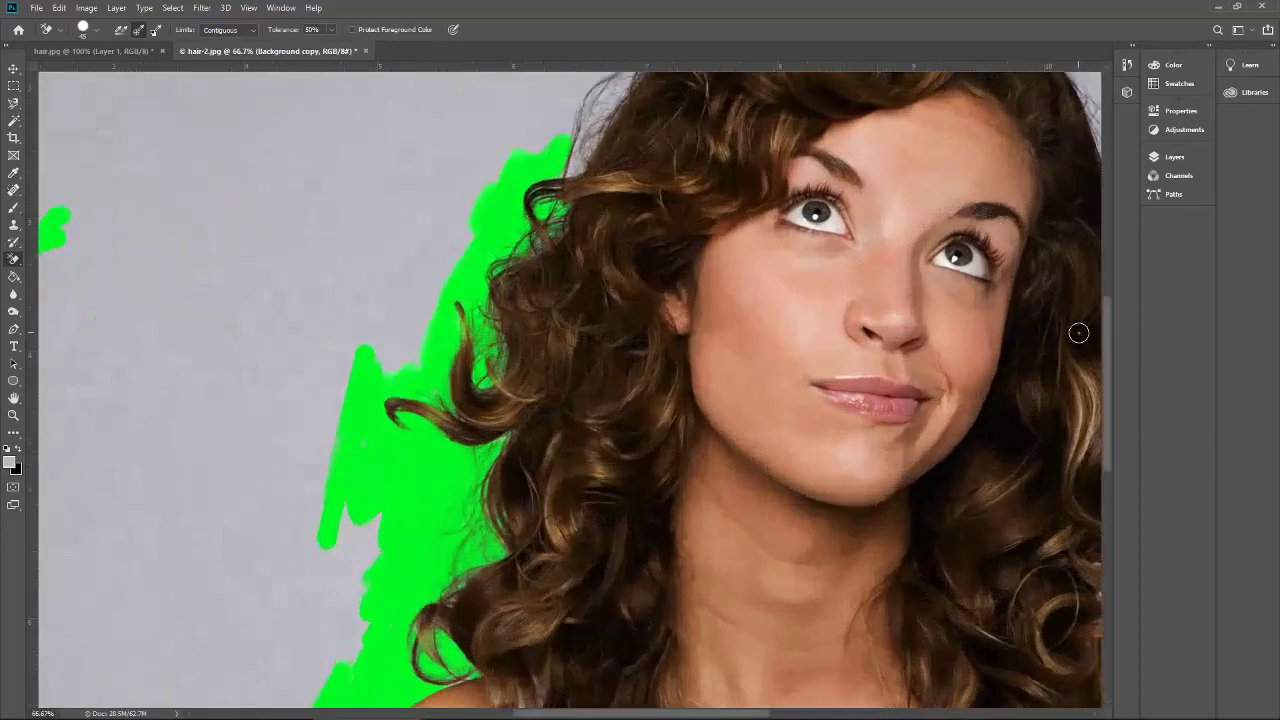
pyautogui.moveTo(1104, 331); pyautogui.dragTo(1104, 262)
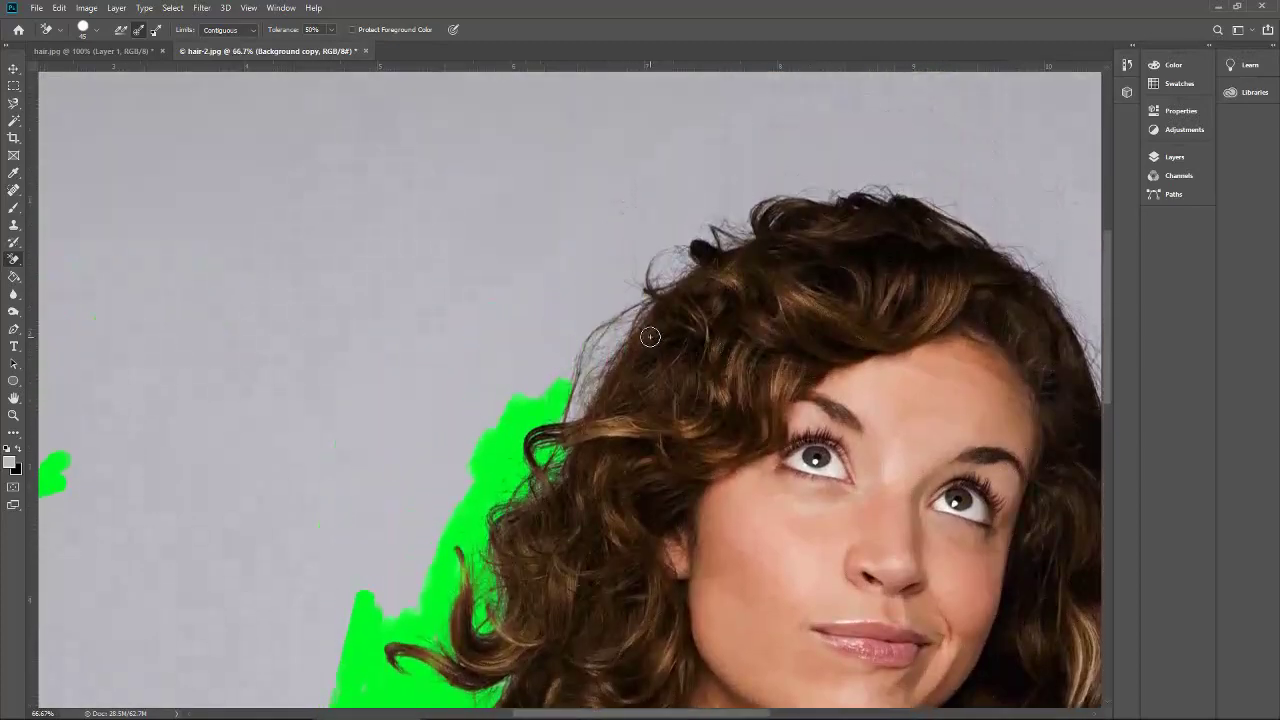
pyautogui.moveTo(650, 337)
pyautogui.mouseDown()
pyautogui.moveTo(590, 385)
pyautogui.moveTo(600, 410)
pyautogui.moveTo(682, 314)
pyautogui.mouseUp()
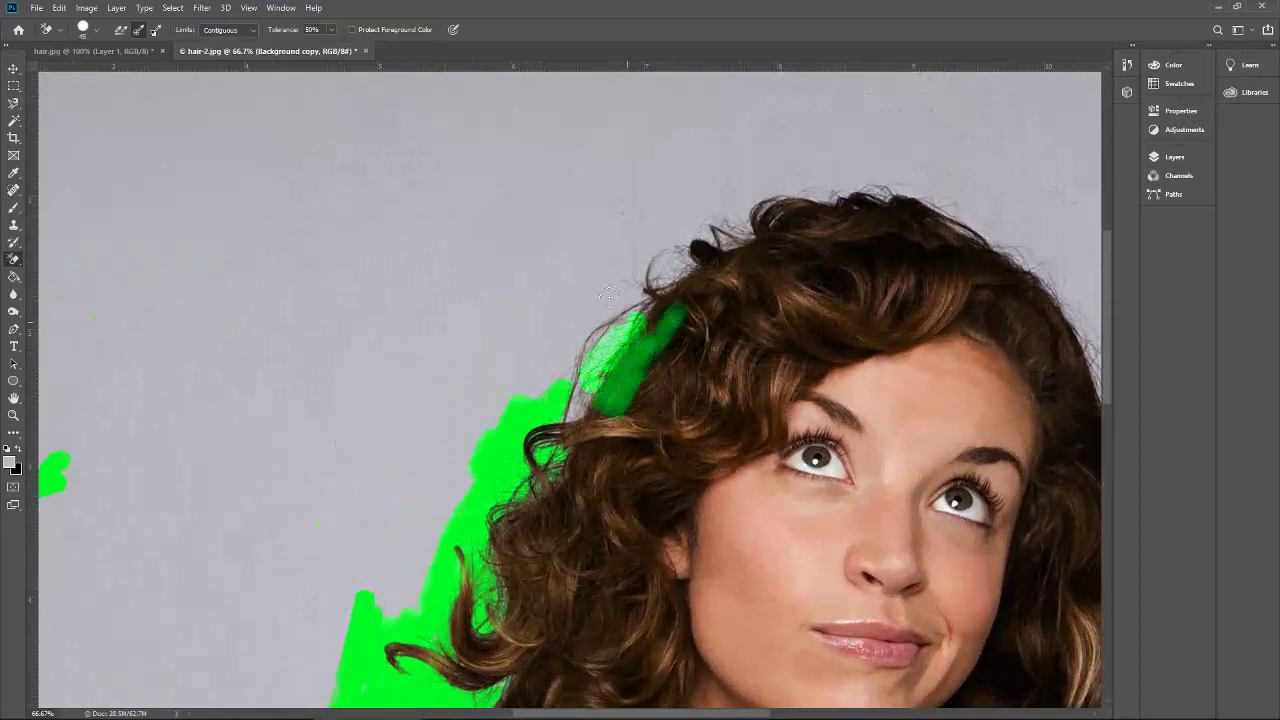
pyautogui.hotkey('ctrl', 'z')
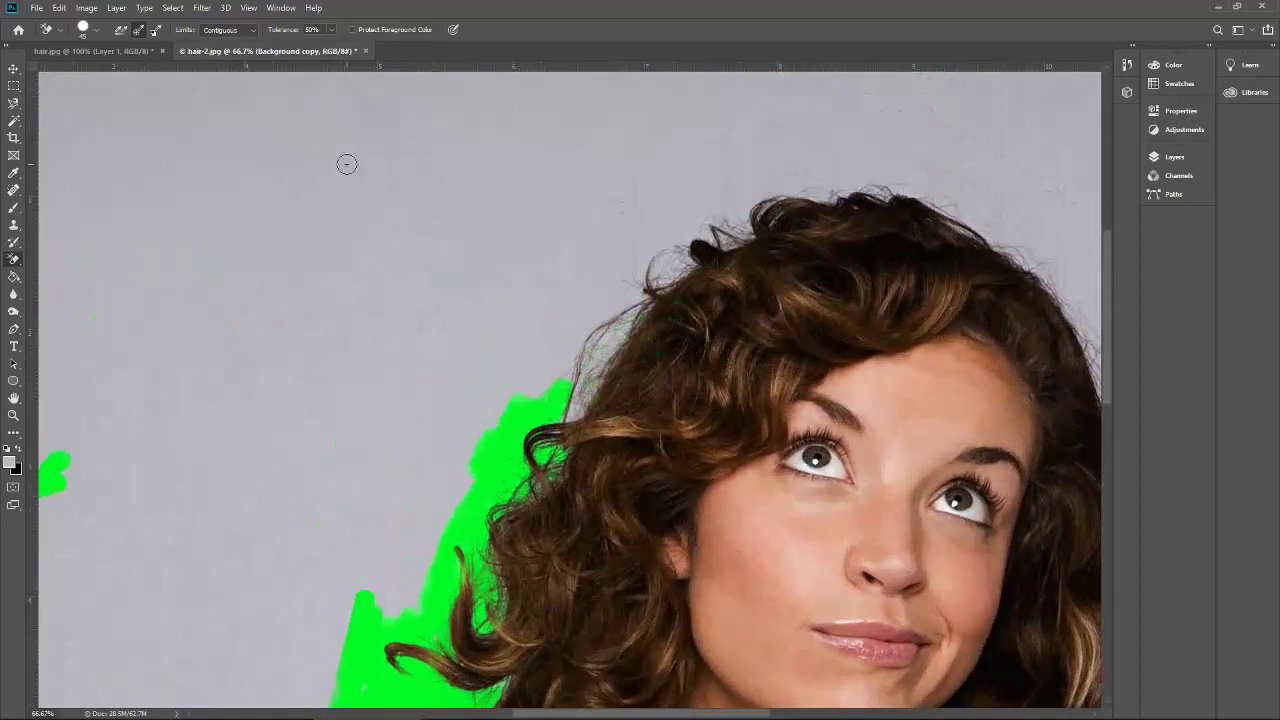
pyautogui.press('i')
pyautogui.click(482, 172)
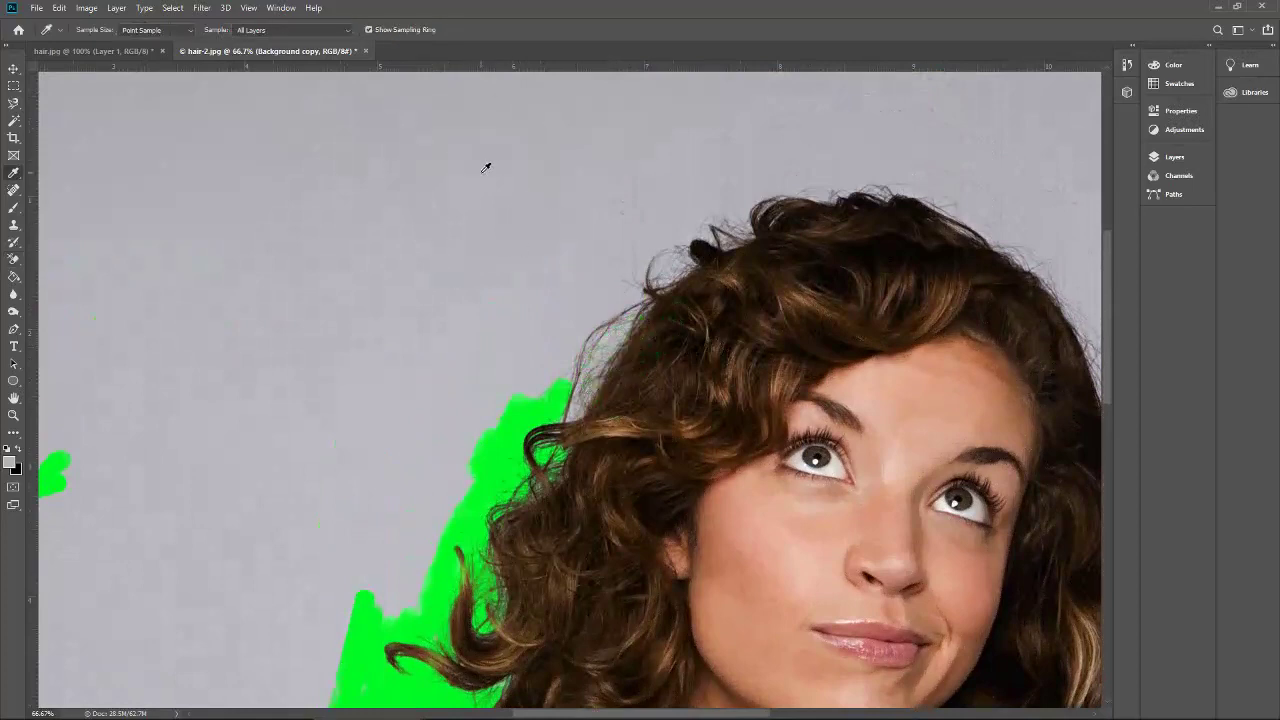
pyautogui.press('e')
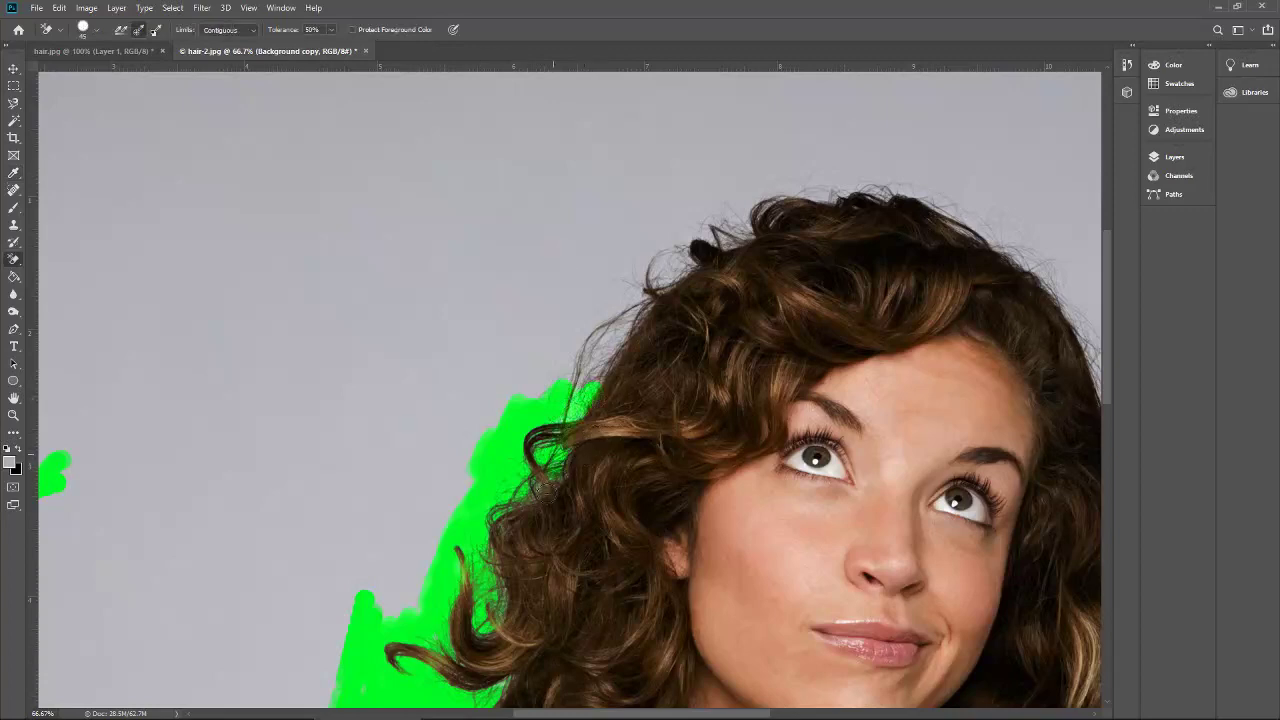
pyautogui.moveTo(580, 350)
pyautogui.mouseDown()
pyautogui.moveTo(622, 295)
pyautogui.moveTo(560, 348)
pyautogui.moveTo(637, 279)
pyautogui.moveTo(674, 266)
pyautogui.moveTo(634, 281)
pyautogui.moveTo(781, 196)
pyautogui.moveTo(957, 199)
pyautogui.moveTo(805, 172)
pyautogui.moveTo(972, 238)
pyautogui.moveTo(1018, 235)
pyautogui.moveTo(944, 210)
pyautogui.moveTo(975, 217)
pyautogui.moveTo(1043, 257)
pyautogui.moveTo(1026, 239)
pyautogui.moveTo(1090, 352)
pyautogui.moveTo(971, 143)
pyautogui.moveTo(822, 147)
pyautogui.mouseUp()
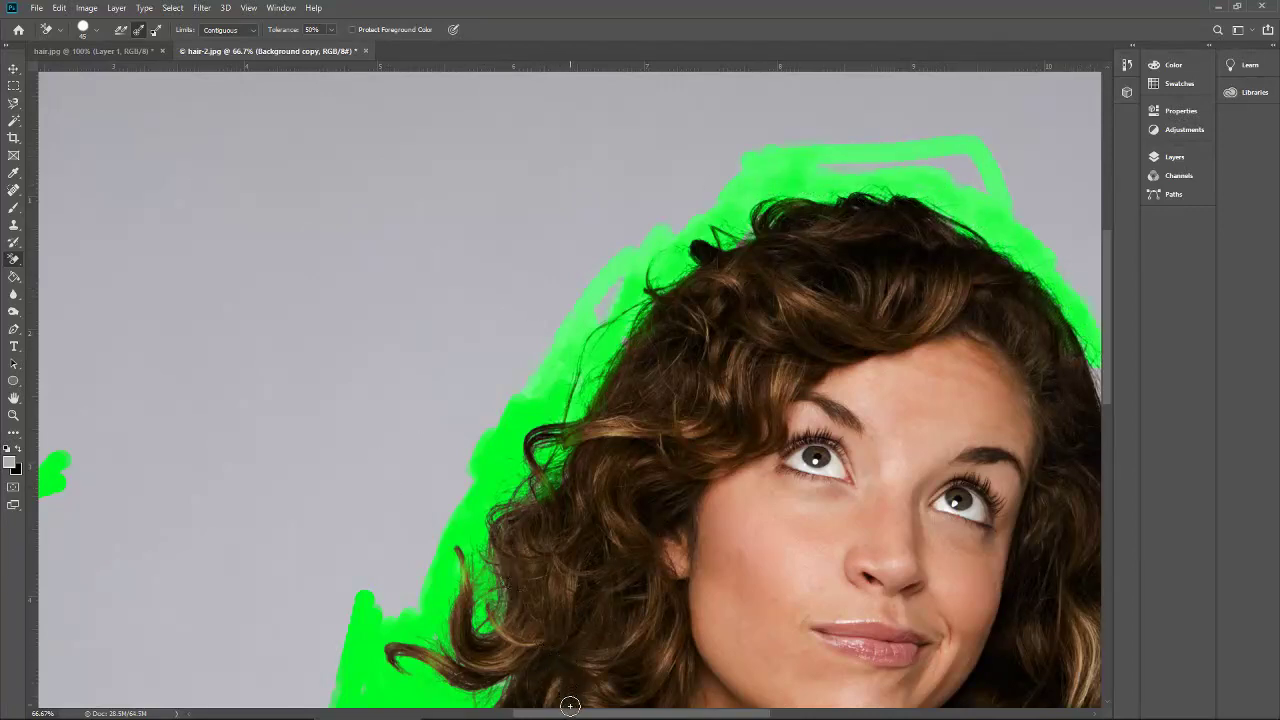
# - Erase the backdrop down the hair edge on the image's right side, around and below the outward-flicking curl
pyautogui.moveTo(571, 714); pyautogui.dragTo(676, 714)
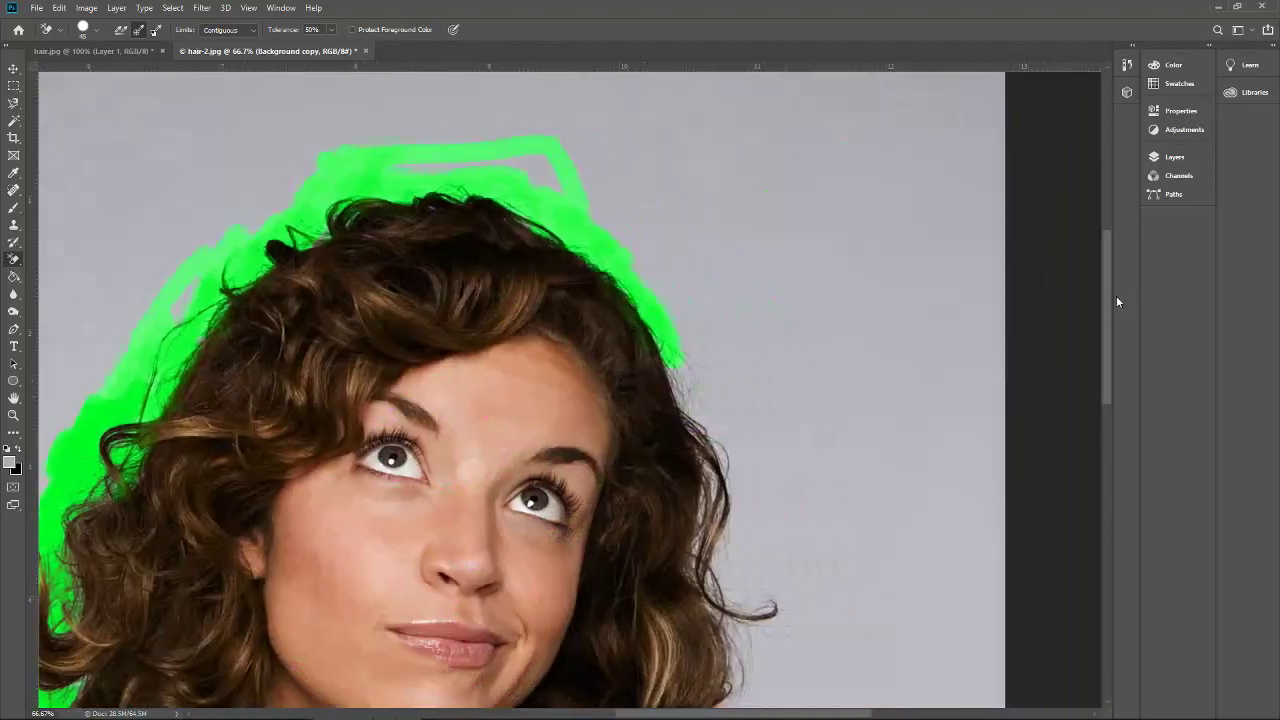
pyautogui.moveTo(1110, 291); pyautogui.dragTo(1112, 314)
pyautogui.moveTo(676, 272)
pyautogui.mouseDown()
pyautogui.moveTo(705, 300)
pyautogui.moveTo(660, 160)
pyautogui.moveTo(710, 280)
pyautogui.moveTo(697, 318)
pyautogui.moveTo(752, 400)
pyautogui.moveTo(712, 380)
pyautogui.mouseUp()
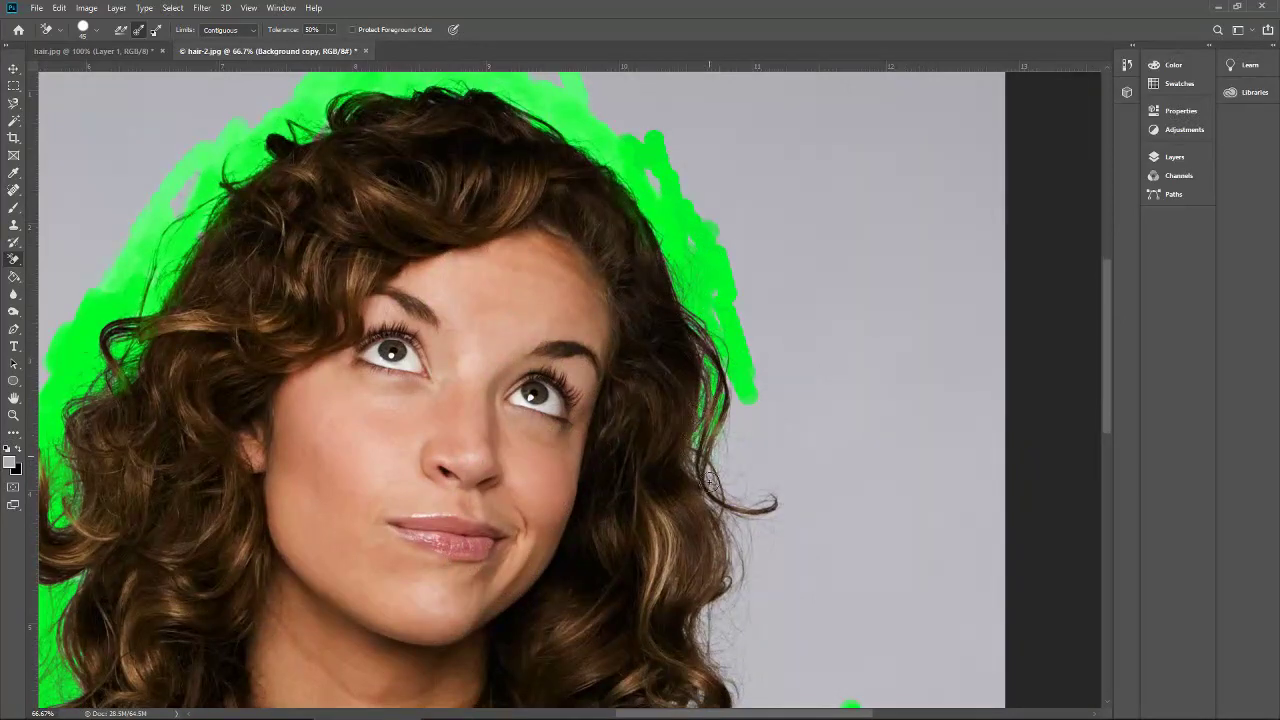
pyautogui.moveTo(704, 458)
pyautogui.mouseDown()
pyautogui.moveTo(751, 334)
pyautogui.moveTo(720, 422)
pyautogui.mouseUp()
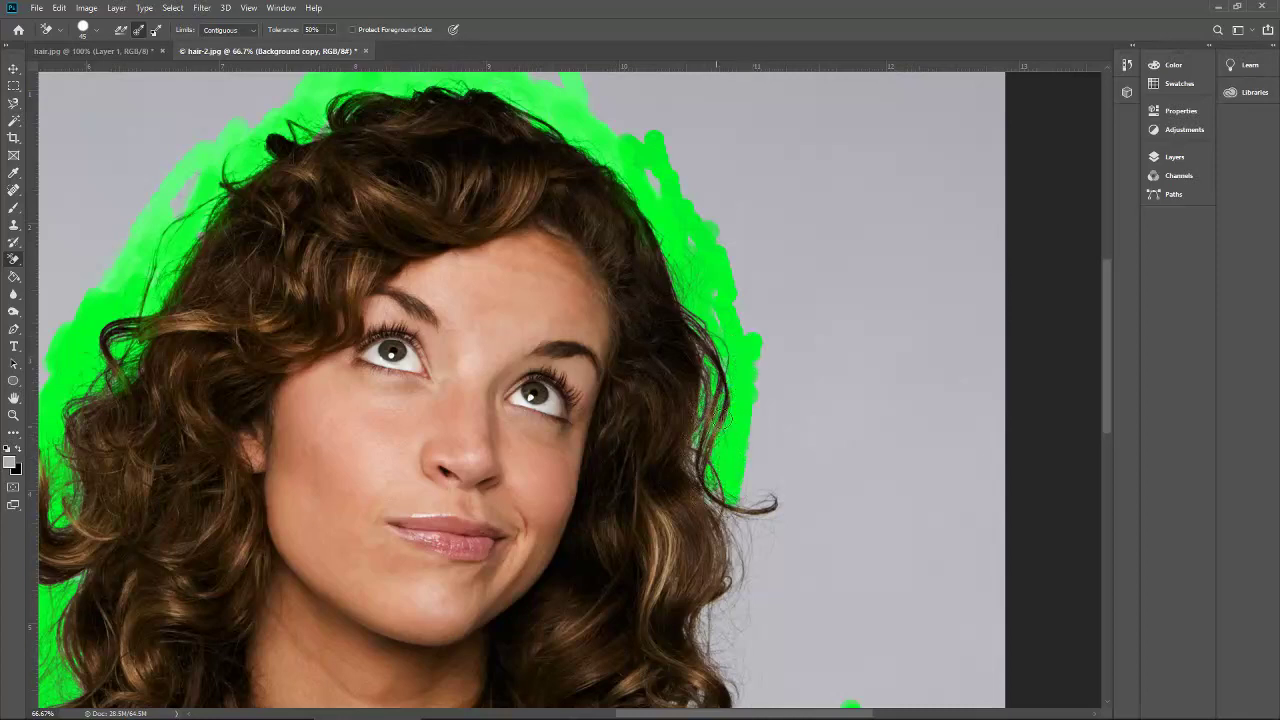
pyautogui.moveTo(717, 530)
pyautogui.mouseDown()
pyautogui.moveTo(770, 427)
pyautogui.moveTo(788, 489)
pyautogui.moveTo(842, 414)
pyautogui.moveTo(784, 391)
pyautogui.moveTo(744, 423)
pyautogui.moveTo(772, 378)
pyautogui.moveTo(784, 423)
pyautogui.moveTo(754, 425)
pyautogui.moveTo(727, 552)
pyautogui.moveTo(739, 544)
pyautogui.moveTo(693, 644)
pyautogui.moveTo(741, 574)
pyautogui.moveTo(743, 621)
pyautogui.moveTo(753, 537)
pyautogui.moveTo(781, 525)
pyautogui.moveTo(750, 600)
pyautogui.mouseUp()
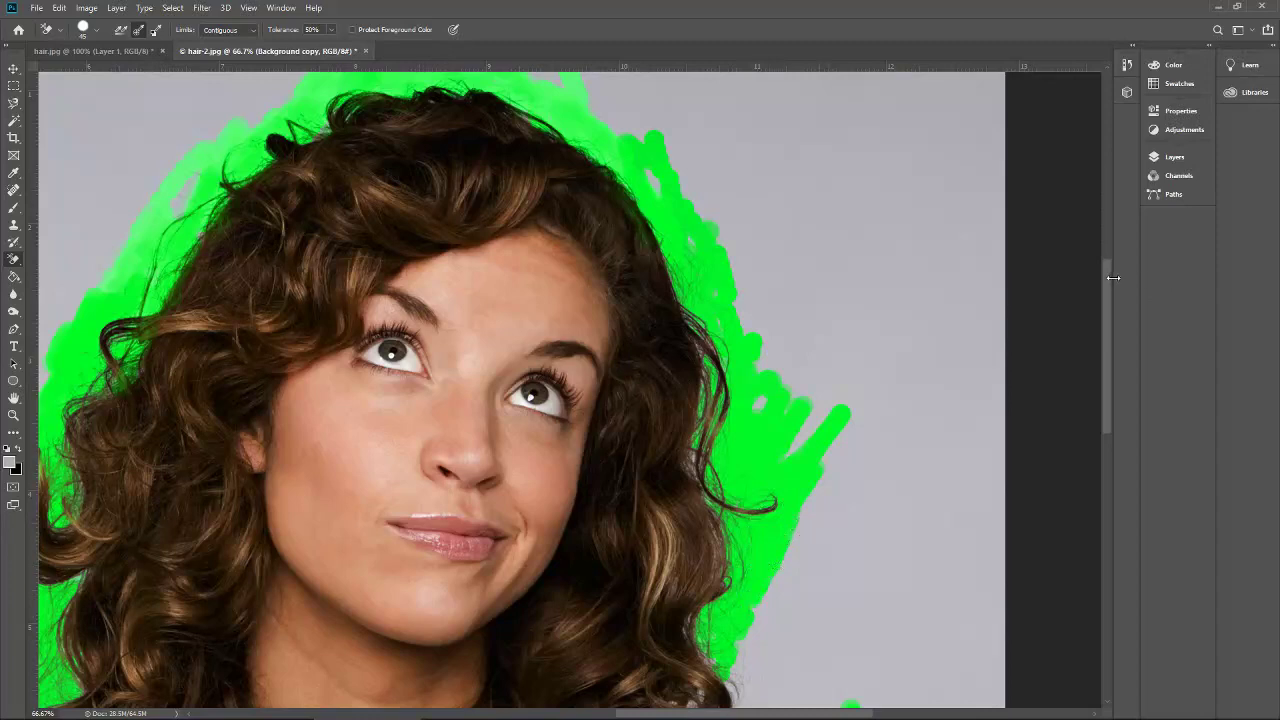
# - Resample the grey backdrop and erase the remaining gap around the lowest curls above the shoulder on the image's right side
pyautogui.scroll(-5, 1107, 313)
pyautogui.moveTo(716, 440); pyautogui.dragTo(729, 406)
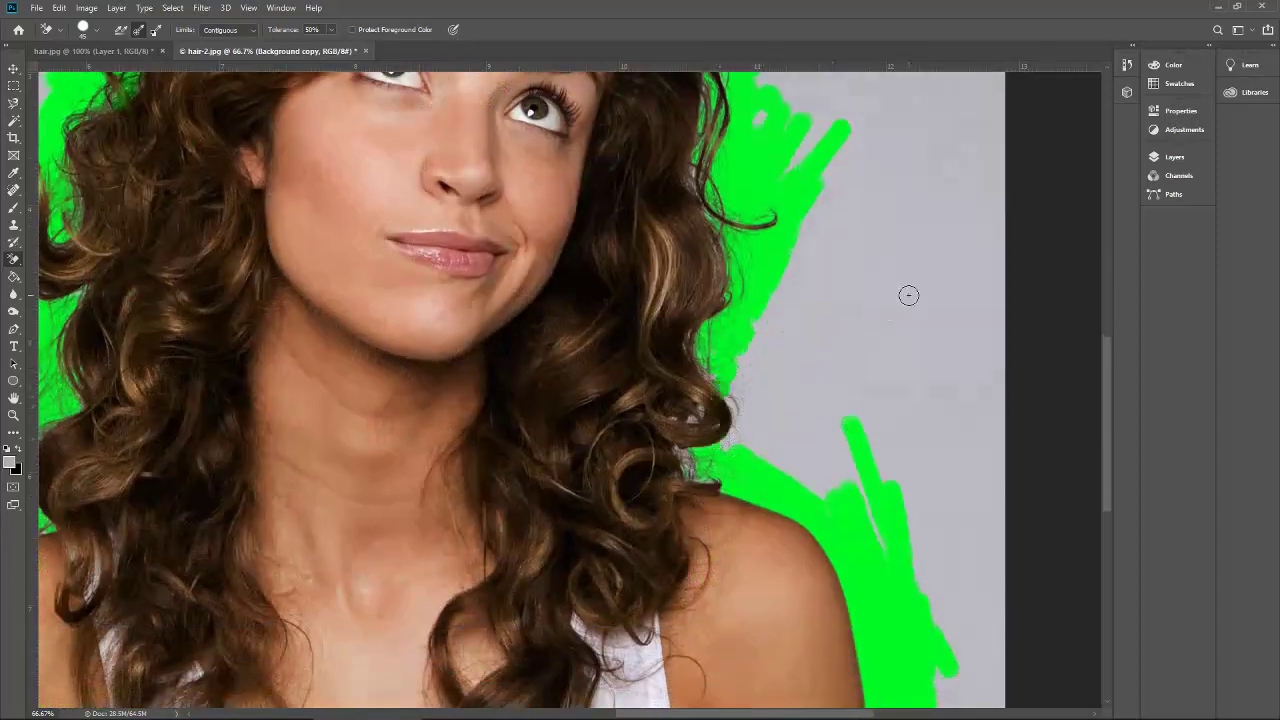
pyautogui.press('i')
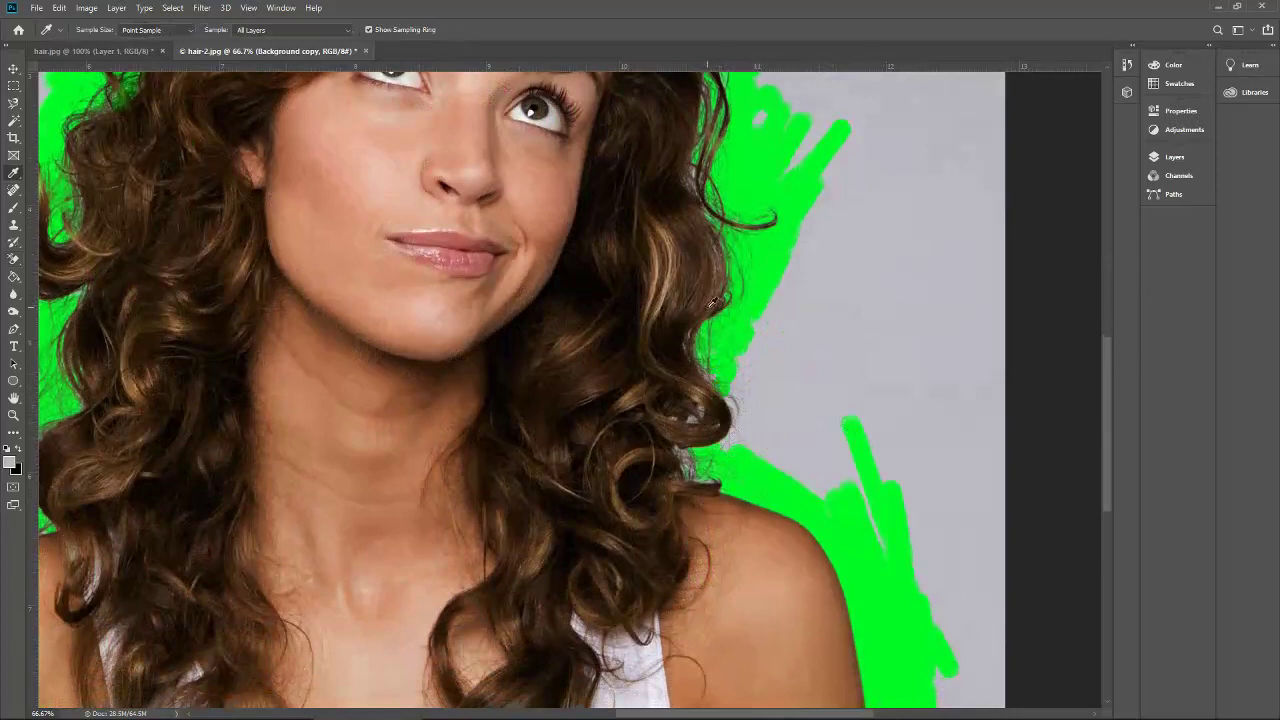
pyautogui.press('e')
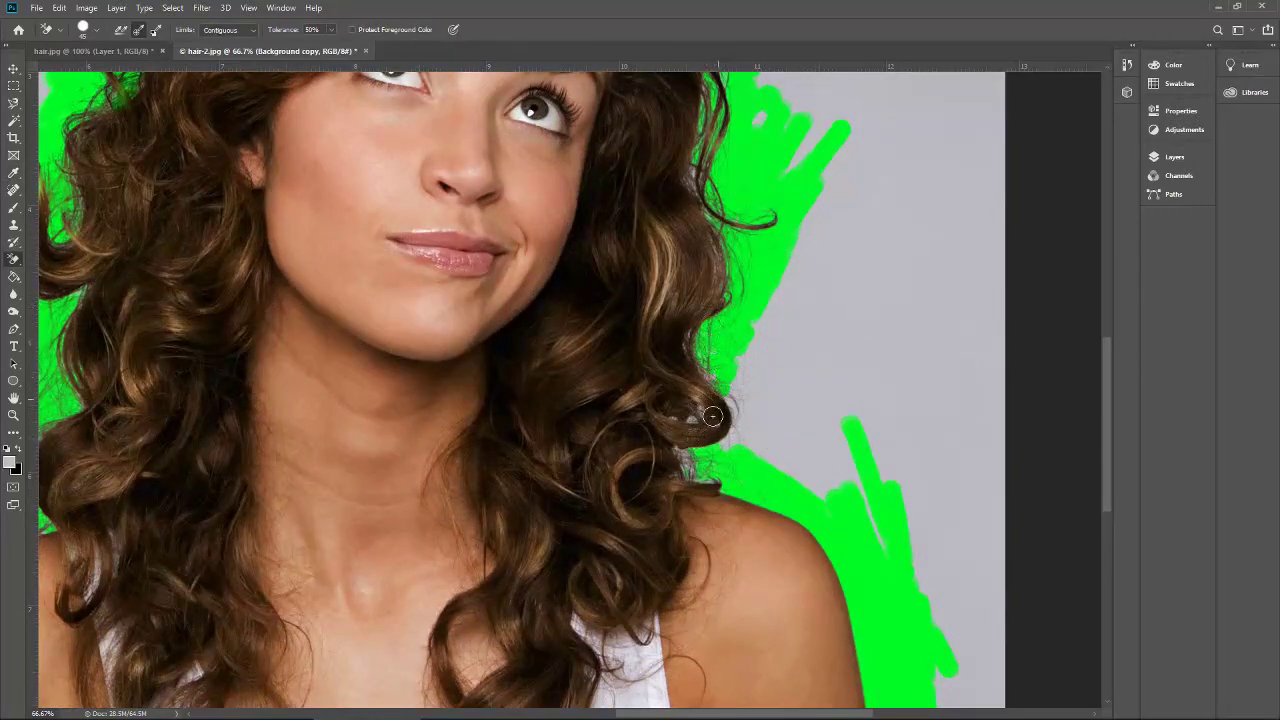
pyautogui.moveTo(731, 414); pyautogui.dragTo(737, 396)
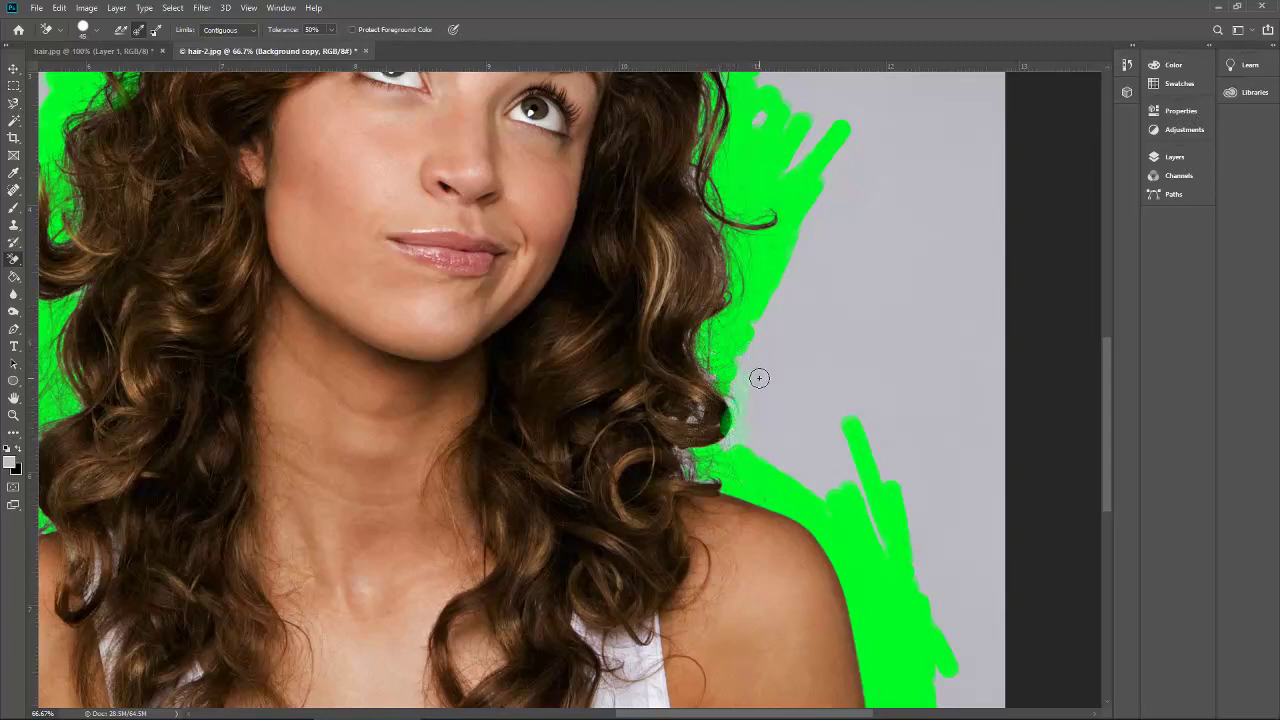
pyautogui.hotkey('ctrl', 'z')
pyautogui.press('i')
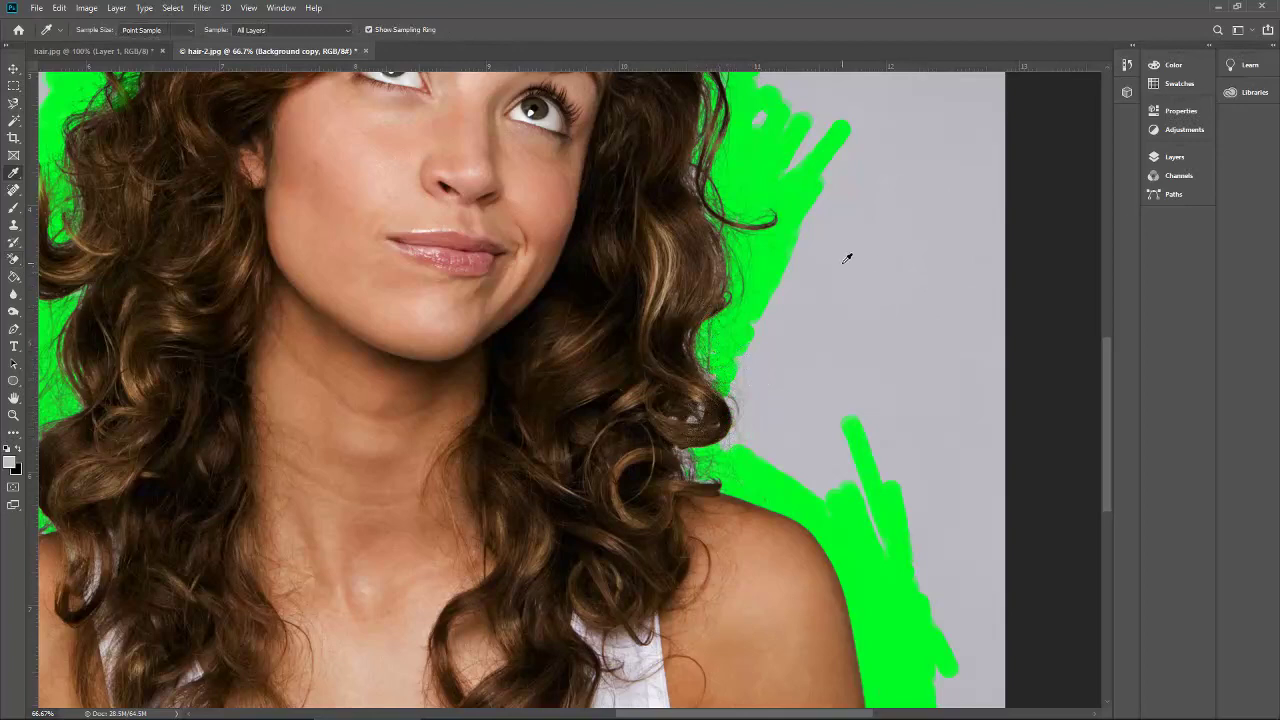
pyautogui.press('e')
pyautogui.moveTo(735, 443); pyautogui.dragTo(730, 402)
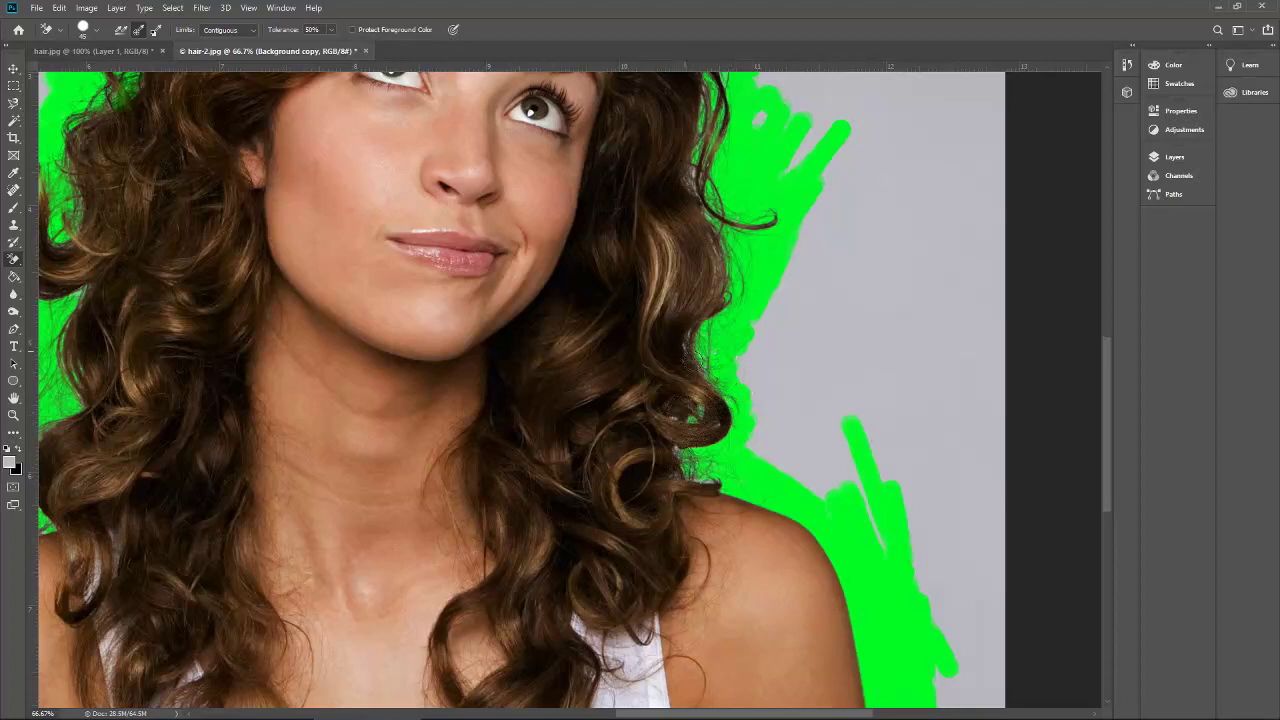
pyautogui.moveTo(781, 246); pyautogui.dragTo(730, 477)
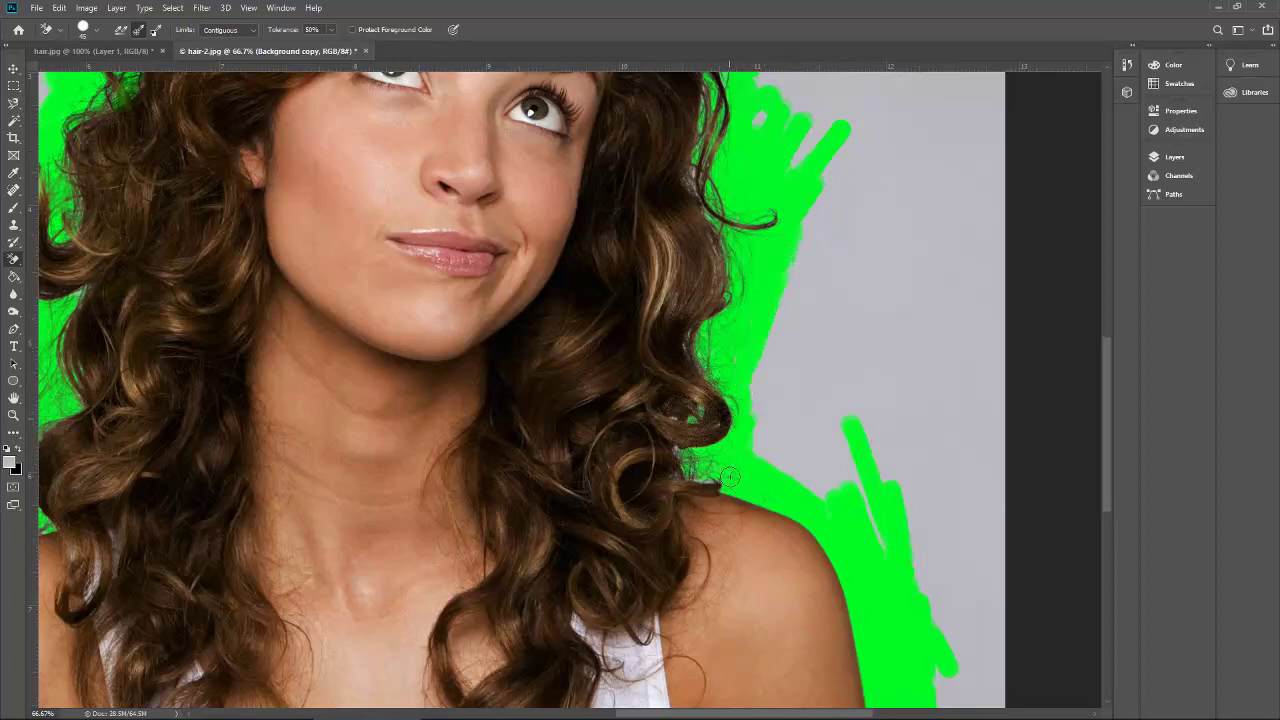
# - Select the full-height strip of open backdrop on the image's left side with the Rectangular Marquee and delete it
pyautogui.hotkey('ctrl', '-')
pyautogui.hotkey('ctrl', '-')
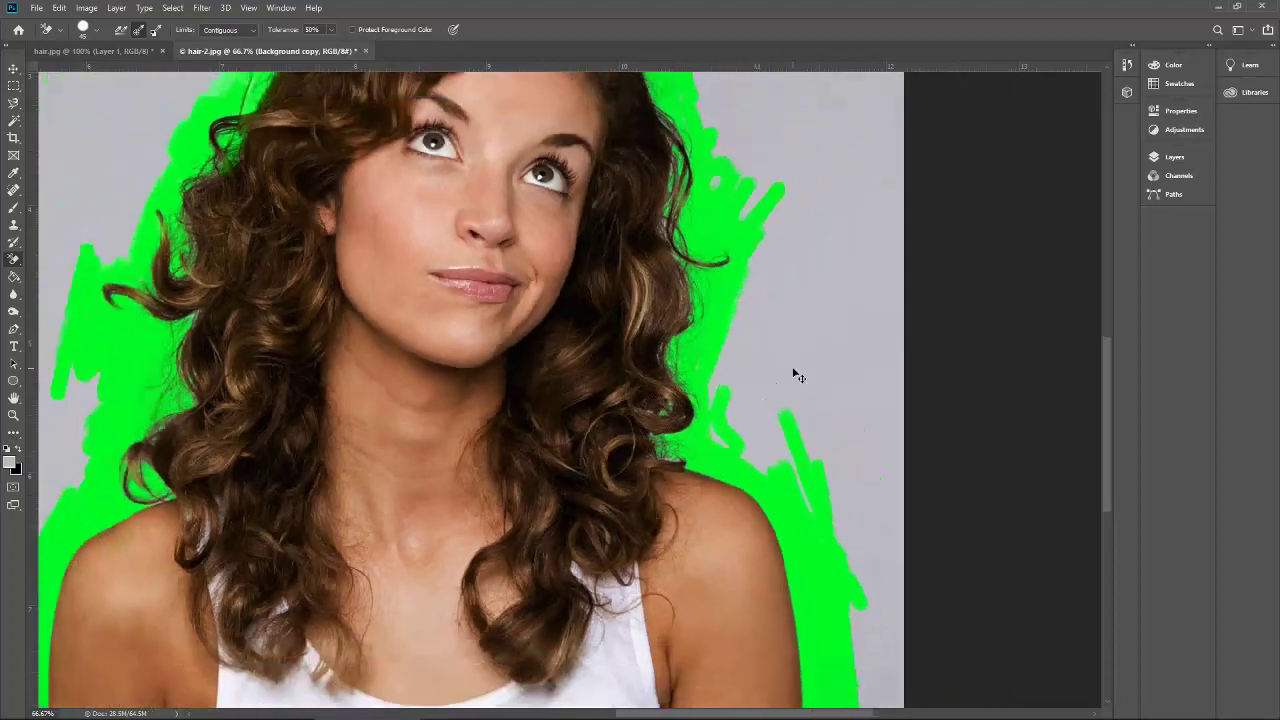
pyautogui.click(14, 86)
pyautogui.moveTo(88, 95); pyautogui.dragTo(417, 690)
pyautogui.hotkey('alt', 'BackSpace')
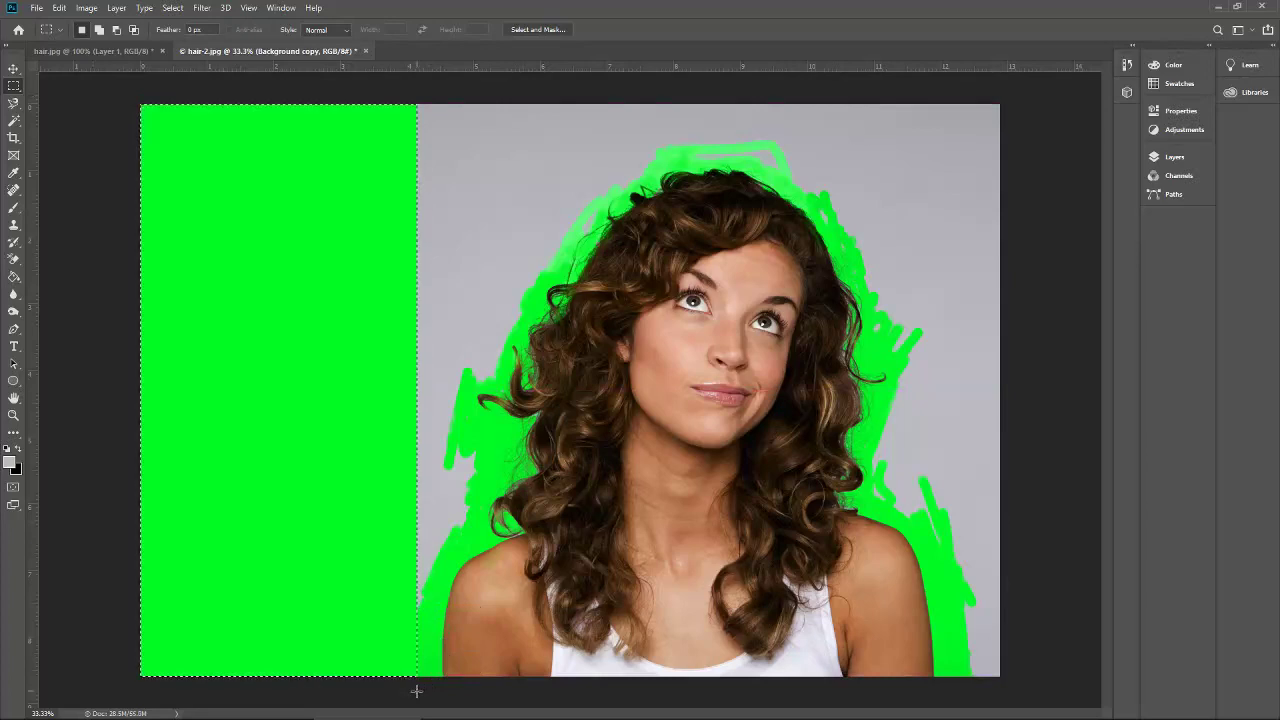
# - Drop the selection, select the remaining connected grey backdrop with the Magic Wand at tolerance 20, delete it and deselect
pyautogui.hotkey('ctrl', 'd')
pyautogui.click(15, 119)
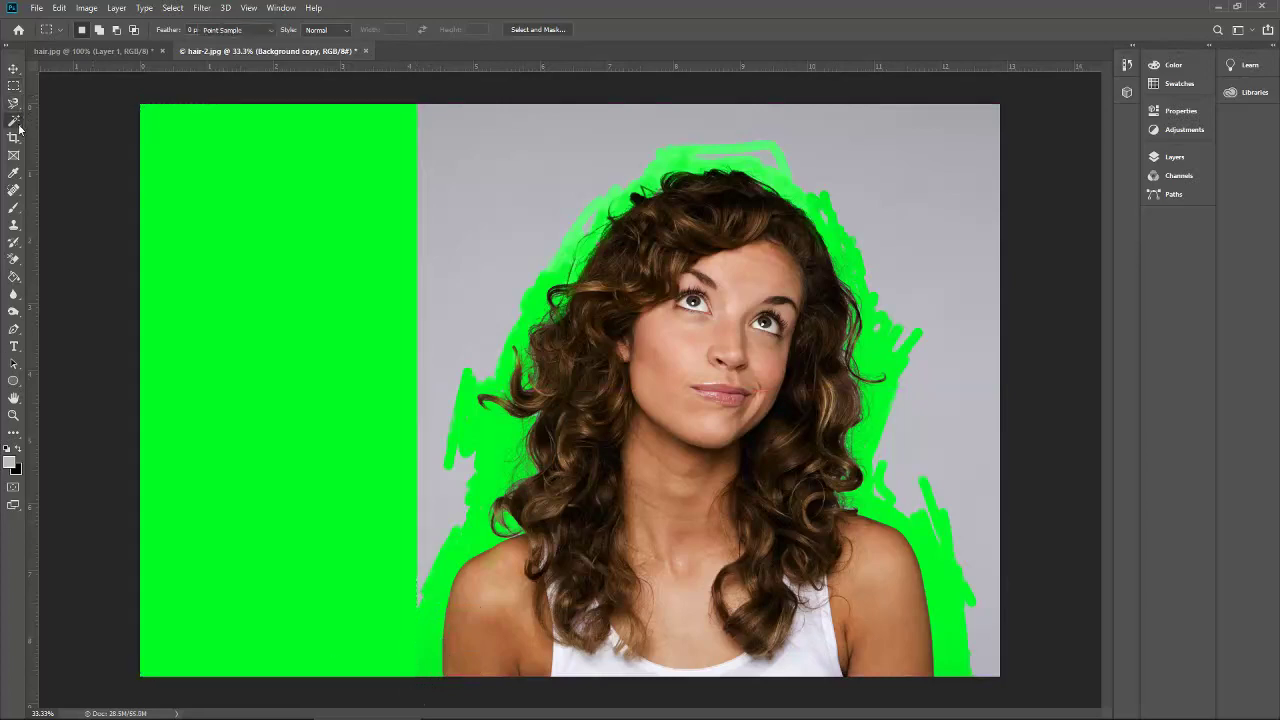
pyautogui.click(488, 117)
pyautogui.hotkey('alt', 'BackSpace')
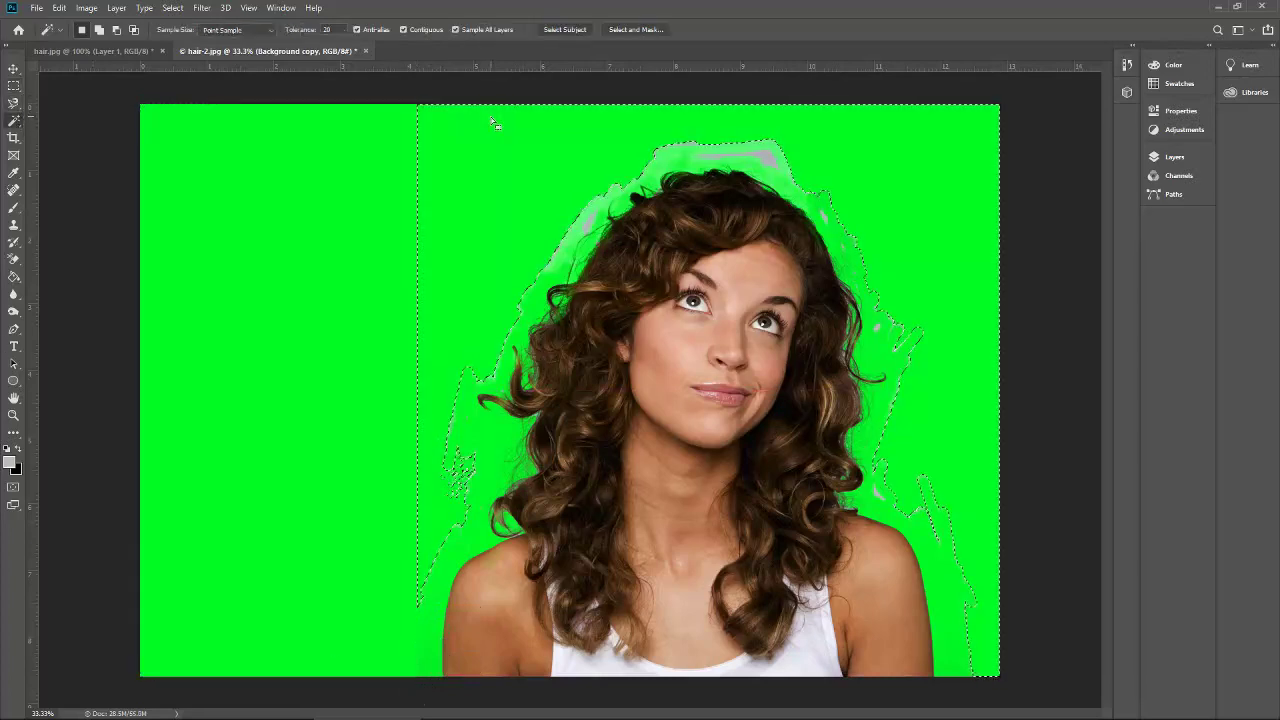
pyautogui.hotkey('ctrl', 'd')
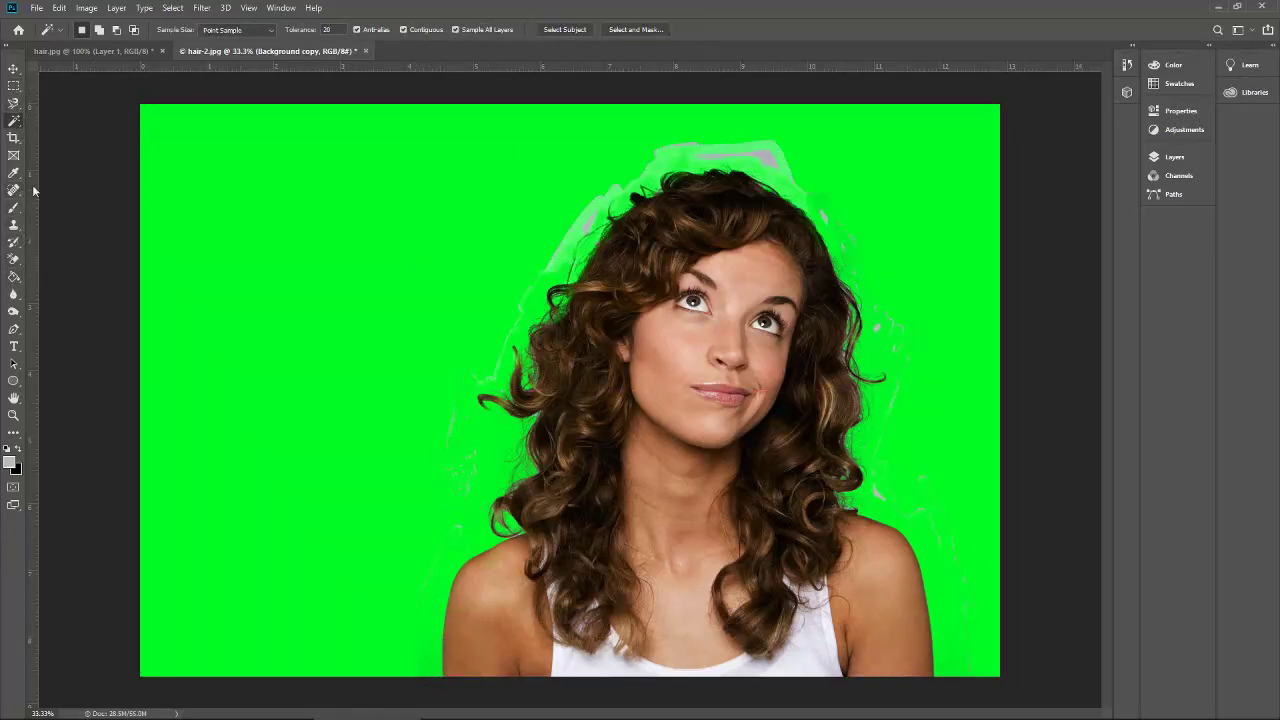
# - Erase the leftover grey remnants on the image's left side and over the crown with the standard Eraser at 250 px and 150 px
pyautogui.rightClick(14, 259)
pyautogui.click(62, 258)
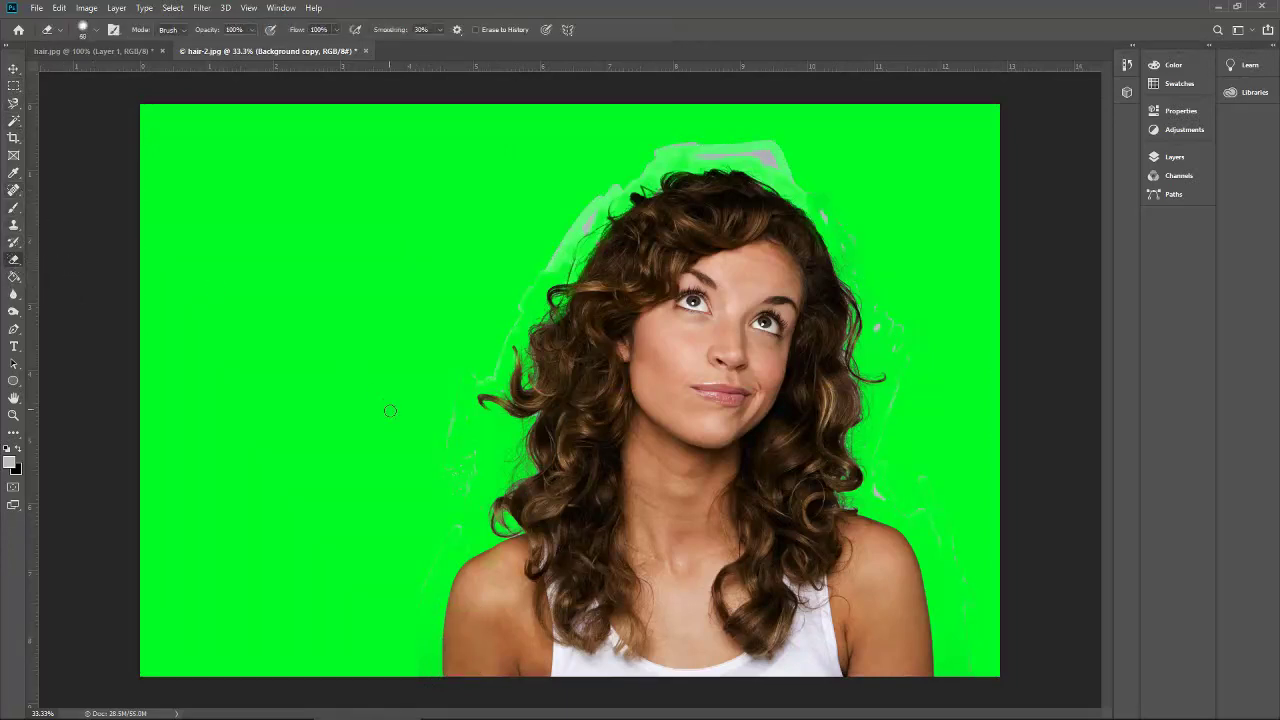
pyautogui.press(']')
pyautogui.press(']')
pyautogui.press(']')
pyautogui.press(']')
pyautogui.moveTo(446, 449)
pyautogui.mouseDown()
pyautogui.moveTo(445, 519)
pyautogui.moveTo(466, 454)
pyautogui.moveTo(430, 556)
pyautogui.mouseUp()
pyautogui.moveTo(534, 234)
pyautogui.mouseDown()
pyautogui.moveTo(561, 218)
pyautogui.moveTo(545, 244)
pyautogui.moveTo(591, 168)
pyautogui.moveTo(755, 102)
pyautogui.moveTo(748, 124)
pyautogui.moveTo(767, 140)
pyautogui.moveTo(738, 139)
pyautogui.moveTo(752, 152)
pyautogui.moveTo(691, 138)
pyautogui.moveTo(813, 155)
pyautogui.moveTo(790, 152)
pyautogui.moveTo(830, 115)
pyautogui.mouseUp()
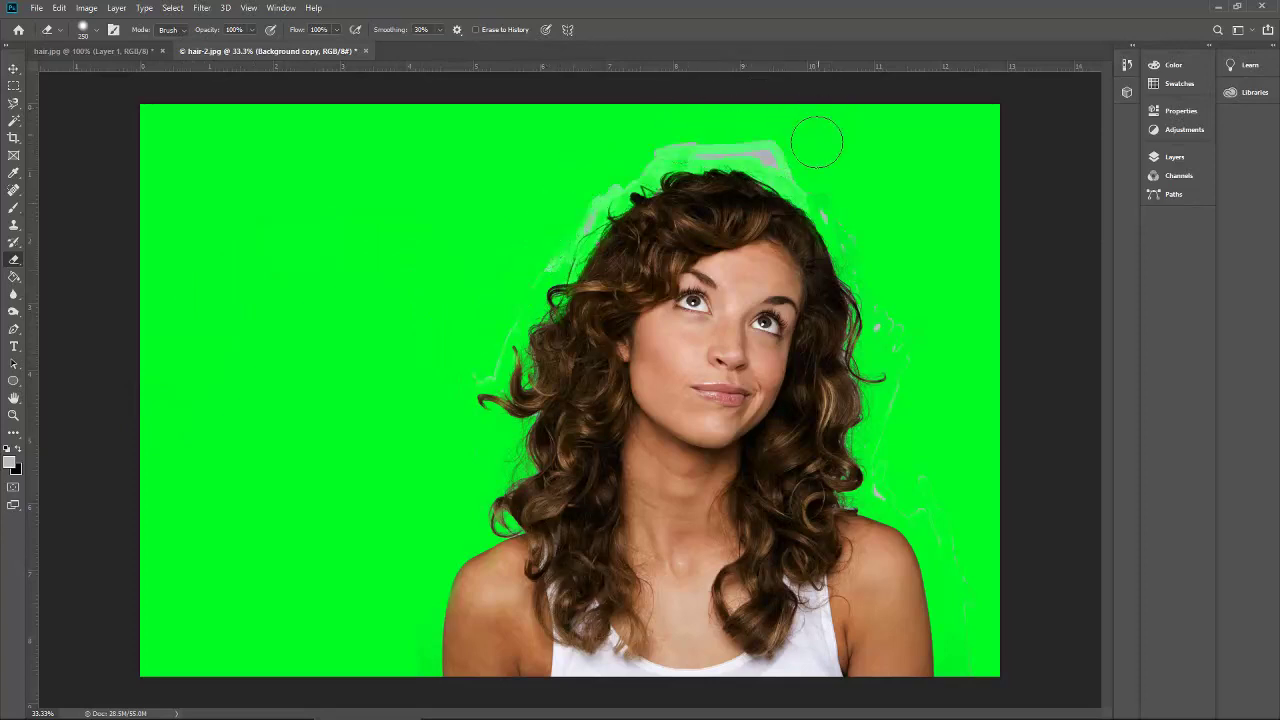
pyautogui.moveTo(781, 157)
pyautogui.mouseDown()
pyautogui.moveTo(749, 143)
pyautogui.moveTo(645, 158)
pyautogui.moveTo(590, 217)
pyautogui.mouseUp()
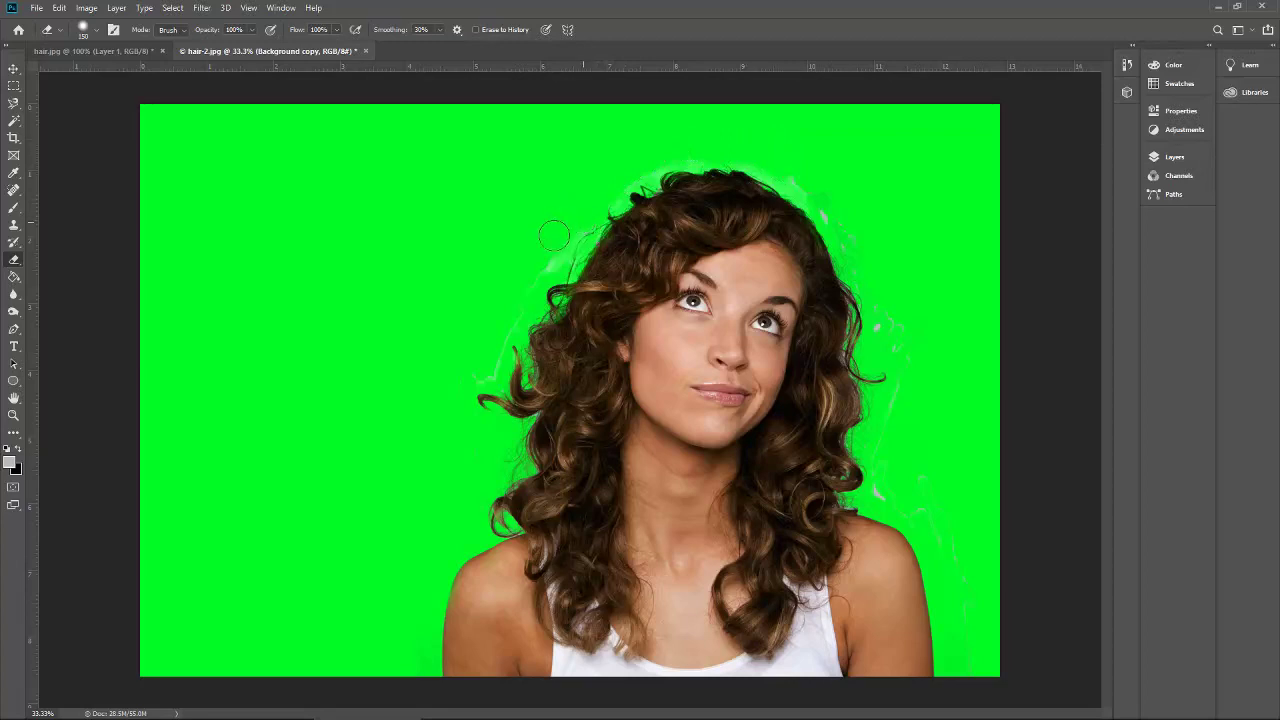
pyautogui.moveTo(487, 305)
pyautogui.mouseDown()
pyautogui.moveTo(504, 320)
pyautogui.moveTo(496, 345)
pyautogui.moveTo(453, 388)
pyautogui.mouseUp()
# - Erase the leftover remnants on the image's right side, from the crown past the shoulder to the lower edge, at 150 px
pyautogui.moveTo(800, 188)
pyautogui.mouseDown()
pyautogui.moveTo(860, 244)
pyautogui.moveTo(916, 350)
pyautogui.moveTo(916, 321)
pyautogui.moveTo(882, 306)
pyautogui.moveTo(901, 351)
pyautogui.moveTo(920, 358)
pyautogui.moveTo(924, 342)
pyautogui.moveTo(896, 420)
pyautogui.moveTo(901, 396)
pyautogui.moveTo(889, 508)
pyautogui.moveTo(887, 486)
pyautogui.moveTo(940, 518)
pyautogui.moveTo(901, 507)
pyautogui.moveTo(937, 494)
pyautogui.moveTo(923, 474)
pyautogui.moveTo(973, 575)
pyautogui.mouseUp()
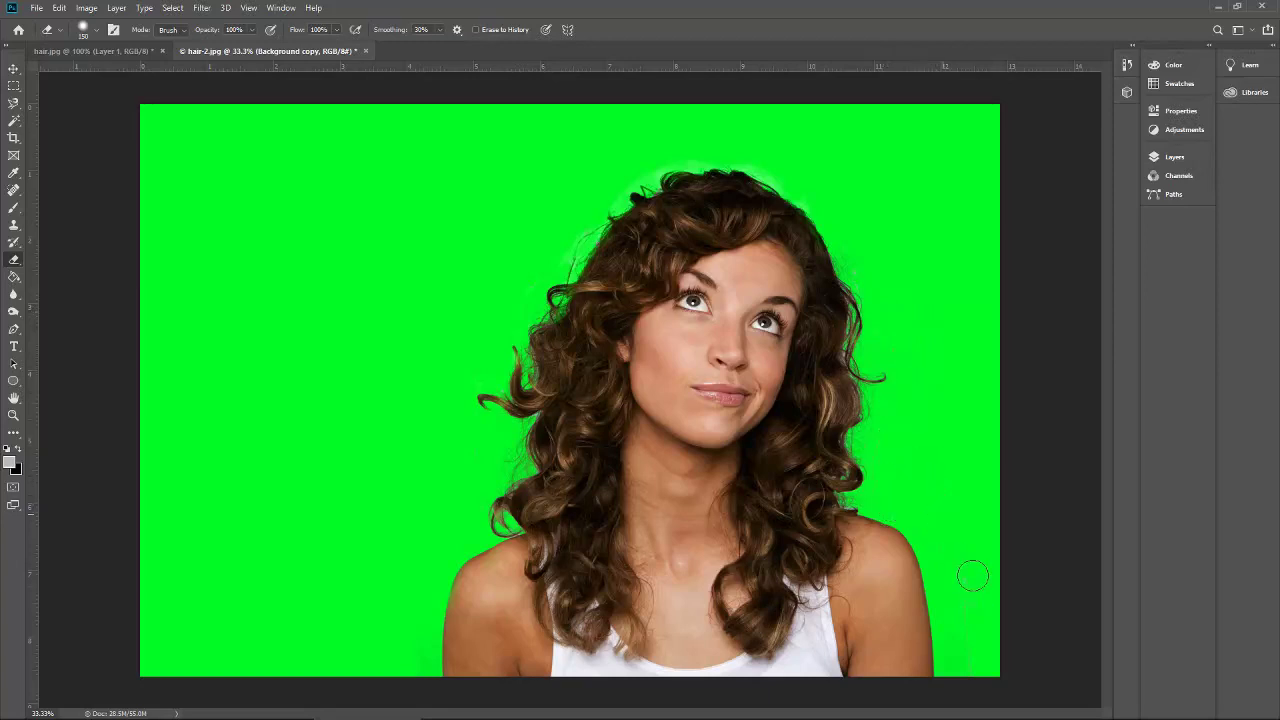
pyautogui.moveTo(974, 632); pyautogui.dragTo(980, 657)
# - Examine the cutout's hair edge and curls on the image's left side up close against the green layer
pyautogui.click(13, 69)
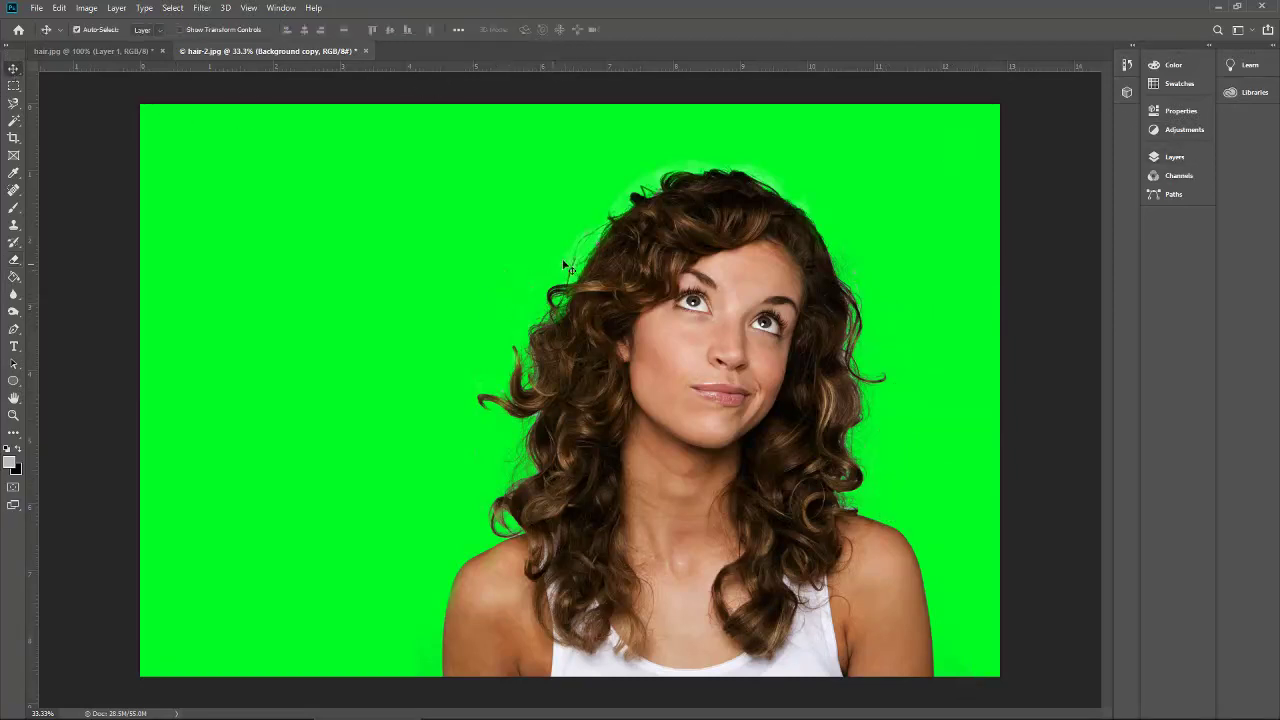
pyautogui.hotkey('ctrl', '+')
pyautogui.hotkey('ctrl', '+')
pyautogui.hotkey('ctrl', '+')
pyautogui.hotkey('ctrl', '+')
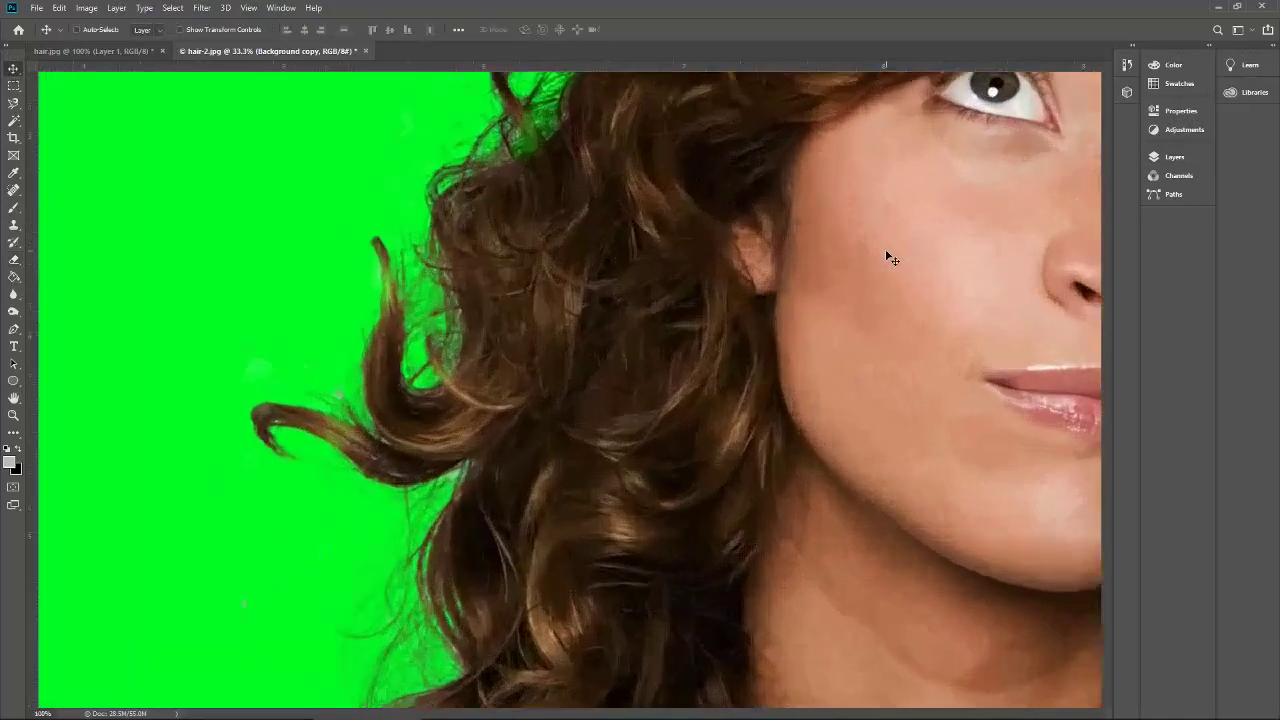
pyautogui.hotkey('ctrl', '-')
pyautogui.hotkey('ctrl', '-')
pyautogui.hotkey('ctrl', '-')
pyautogui.hotkey('ctrl', '-')
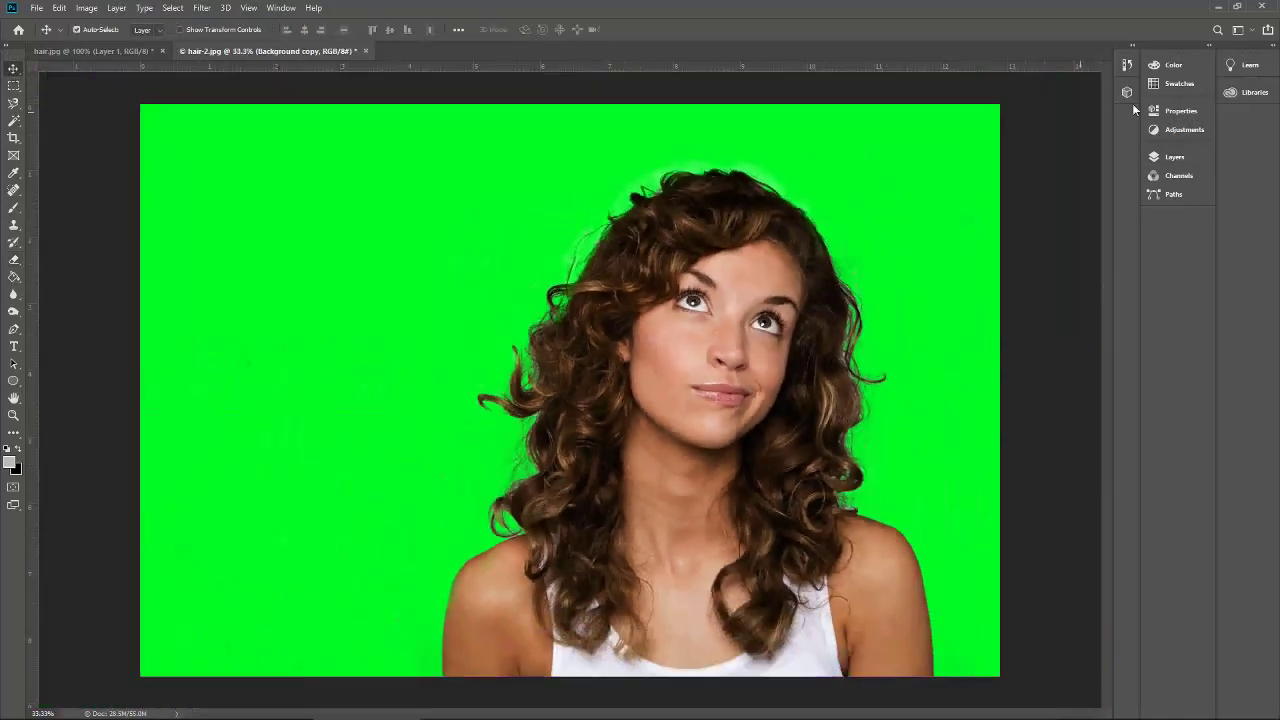
# - Unlock the green Layer 1 and give it a white Color Overlay with Normal blend mode at 100% opacity
pyautogui.click(1175, 157)
pyautogui.click(1043, 253)
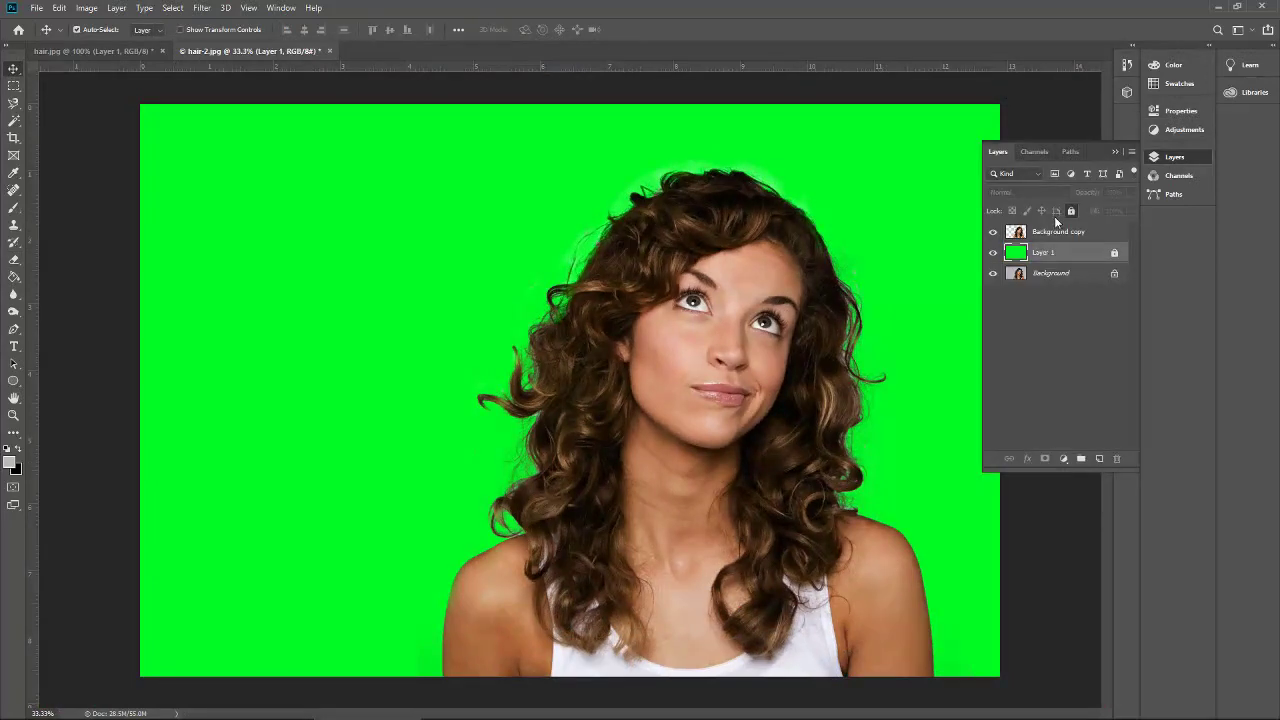
pyautogui.doubleClick(1019, 253)
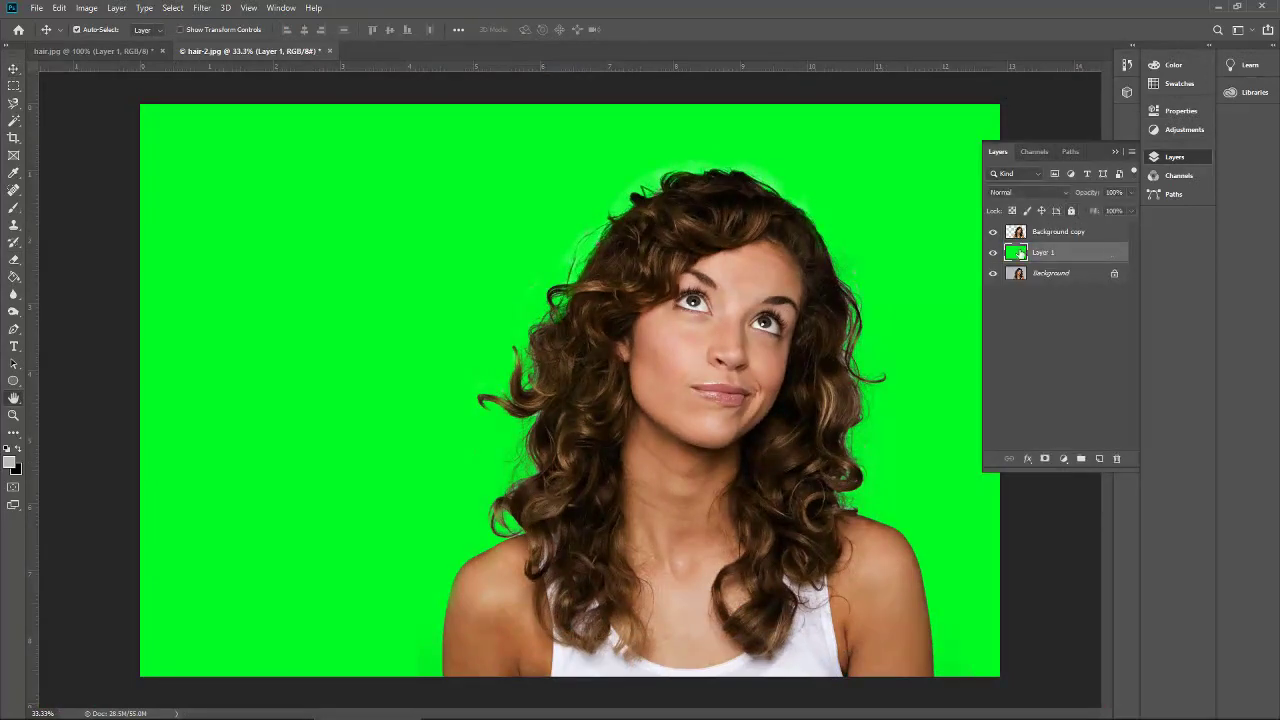
pyautogui.click(695, 299)
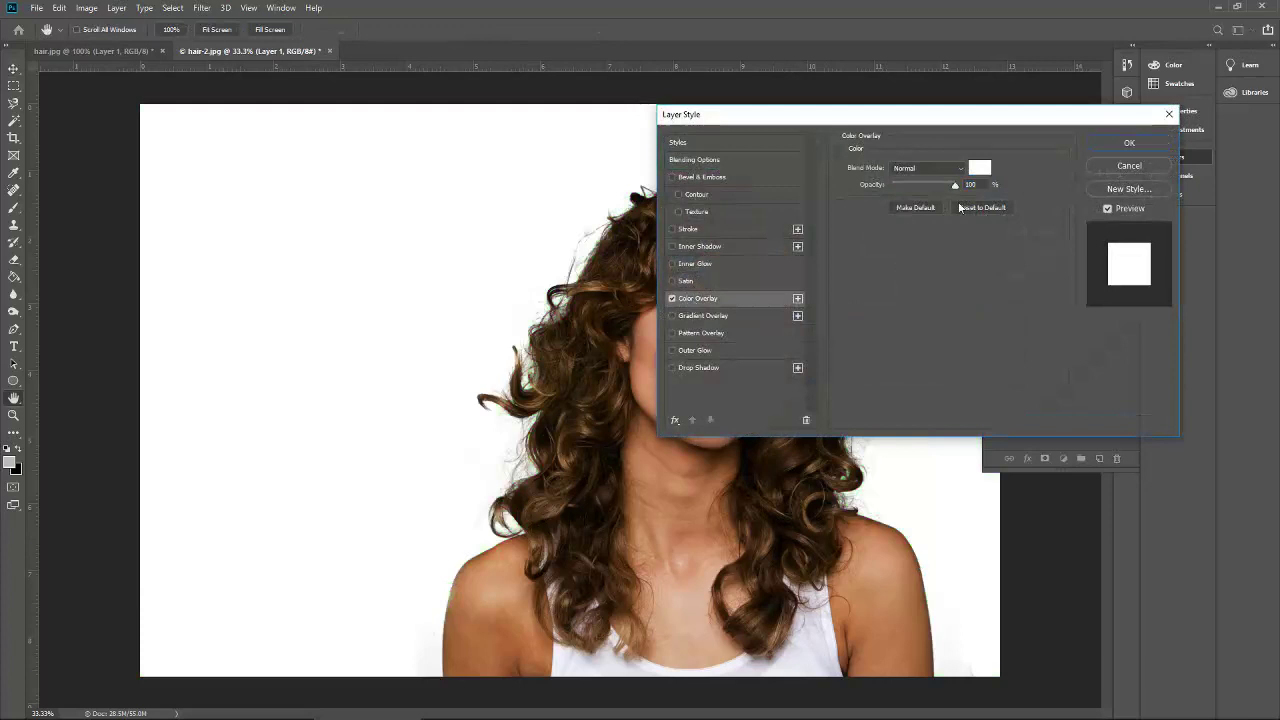
pyautogui.click(1122, 142)
# - Examine the hair edges of the cutouts in hair-2.jpg and hair.jpg against their white backgrounds
pyautogui.hotkey('ctrl', '+')
pyautogui.hotkey('ctrl', '+')
pyautogui.hotkey('ctrl', '+')
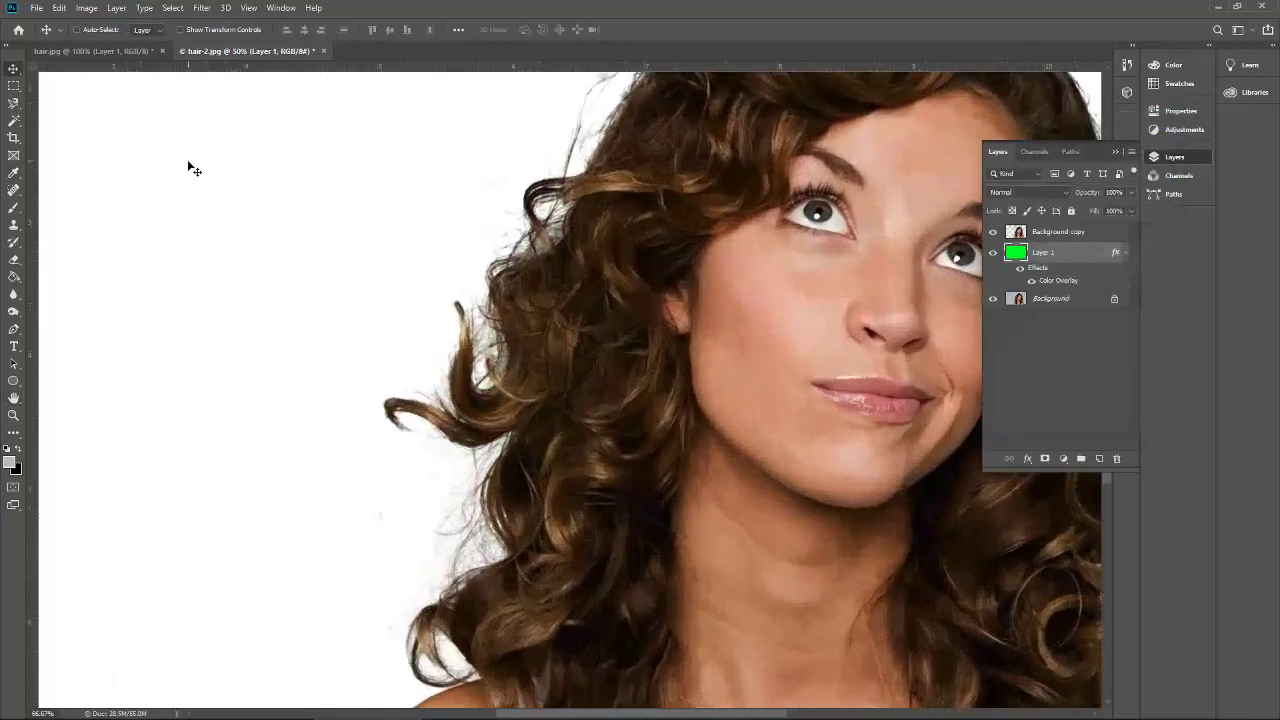
pyautogui.hotkey('ctrl', '-')
pyautogui.hotkey('ctrl', '-')
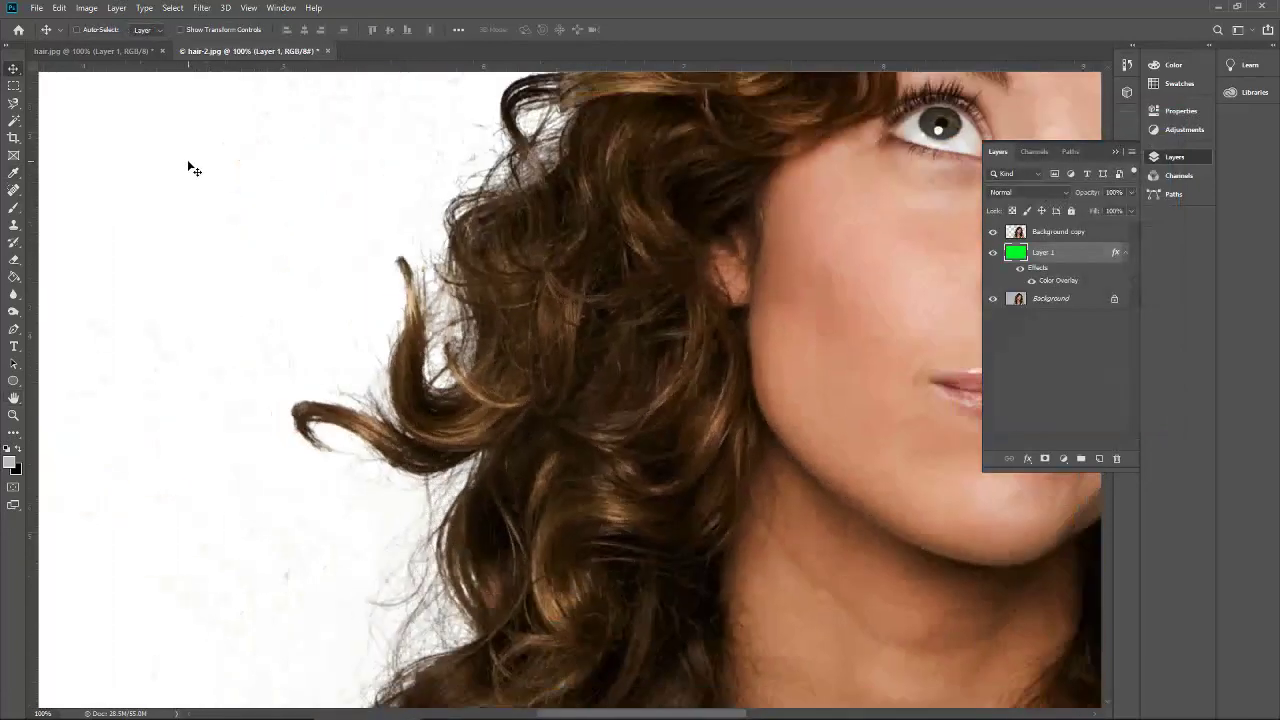
pyautogui.hotkey('ctrl', '-')
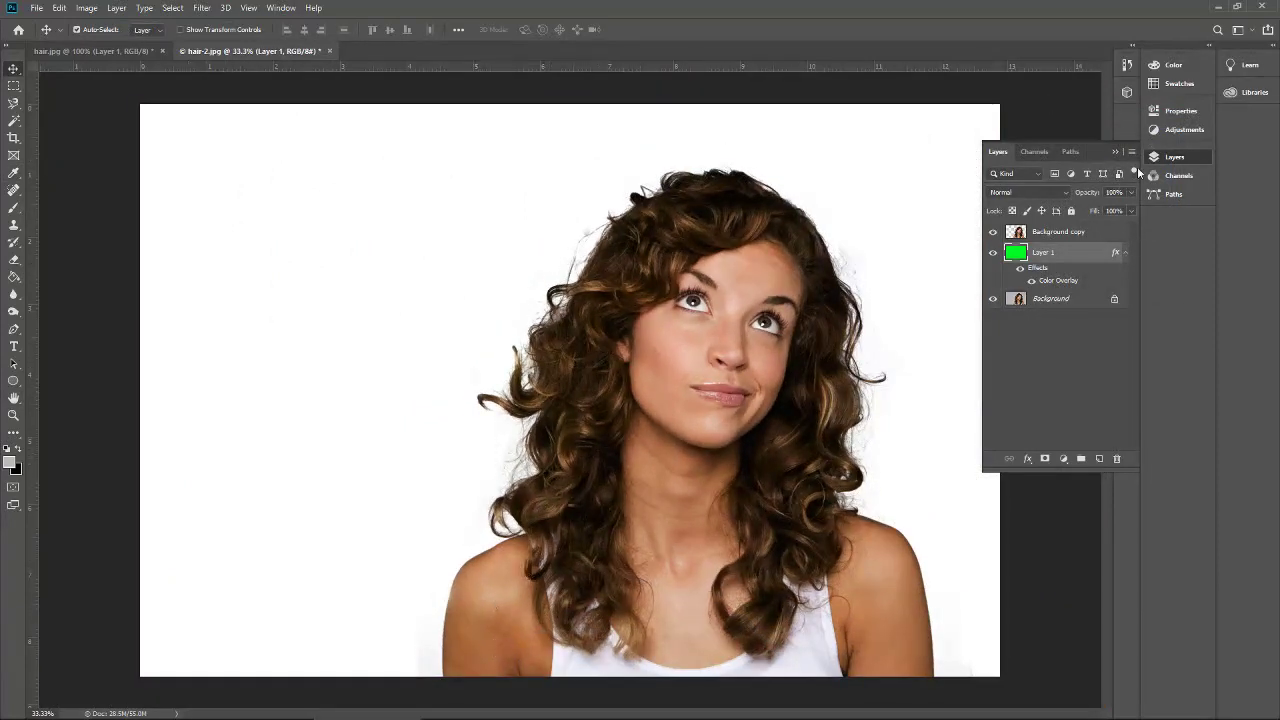
pyautogui.click(1115, 152)
pyautogui.hotkey('ctrl', '-')
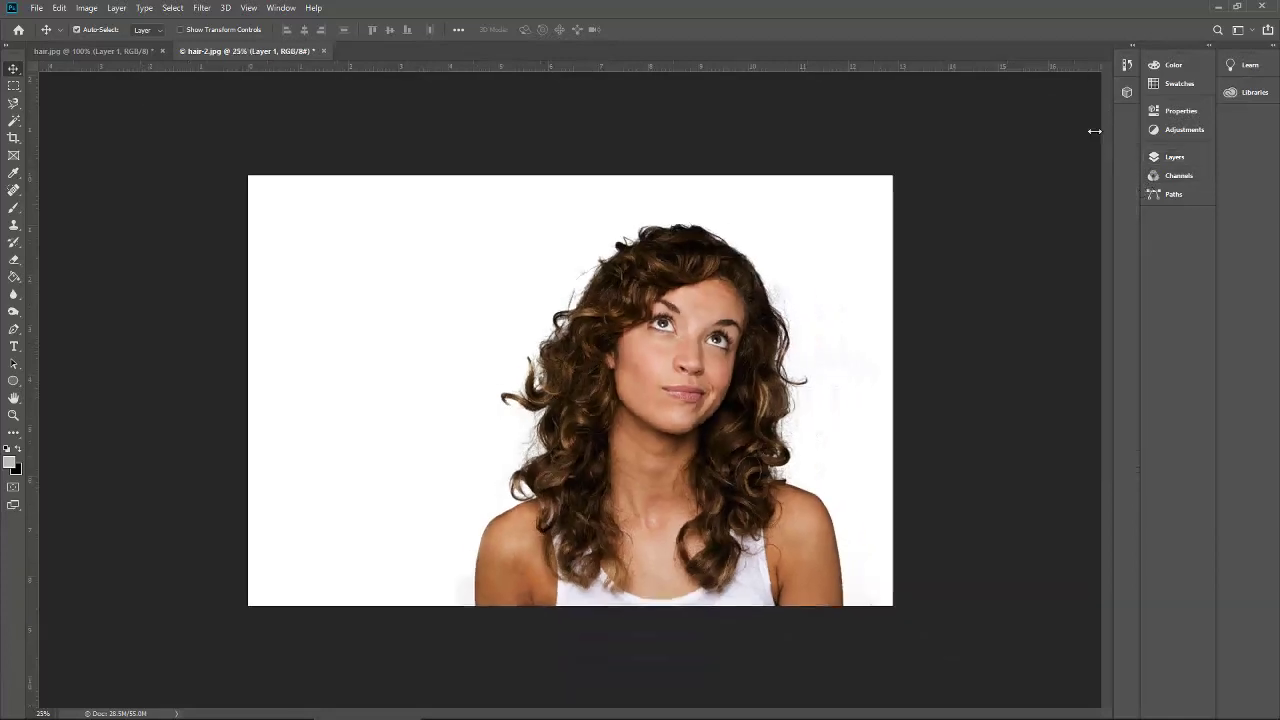
pyautogui.click(133, 51)
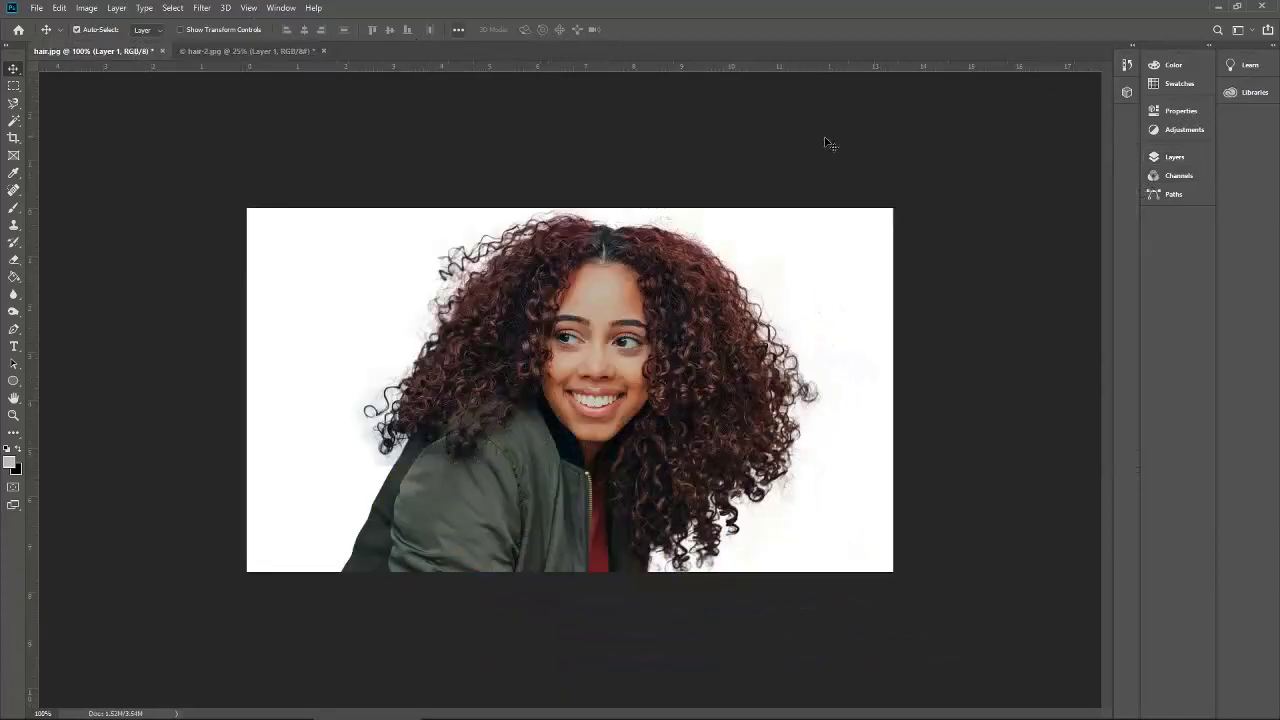
pyautogui.hotkey('ctrl', '+')
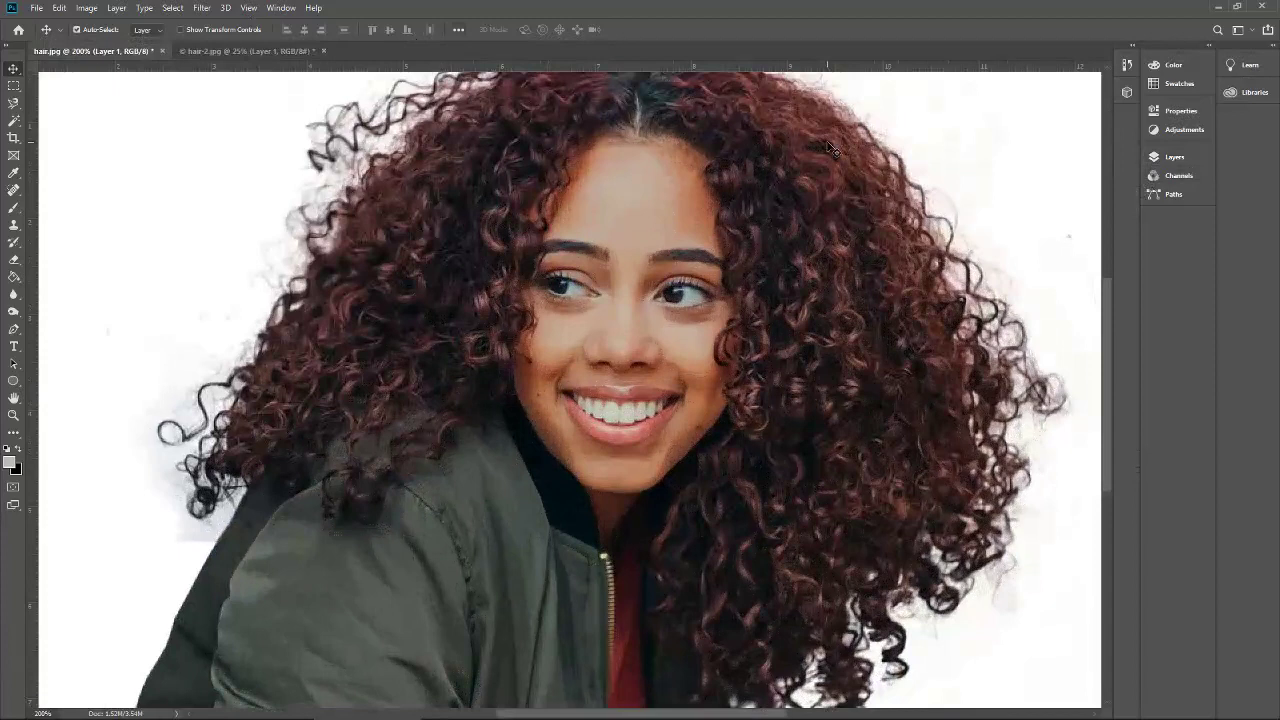